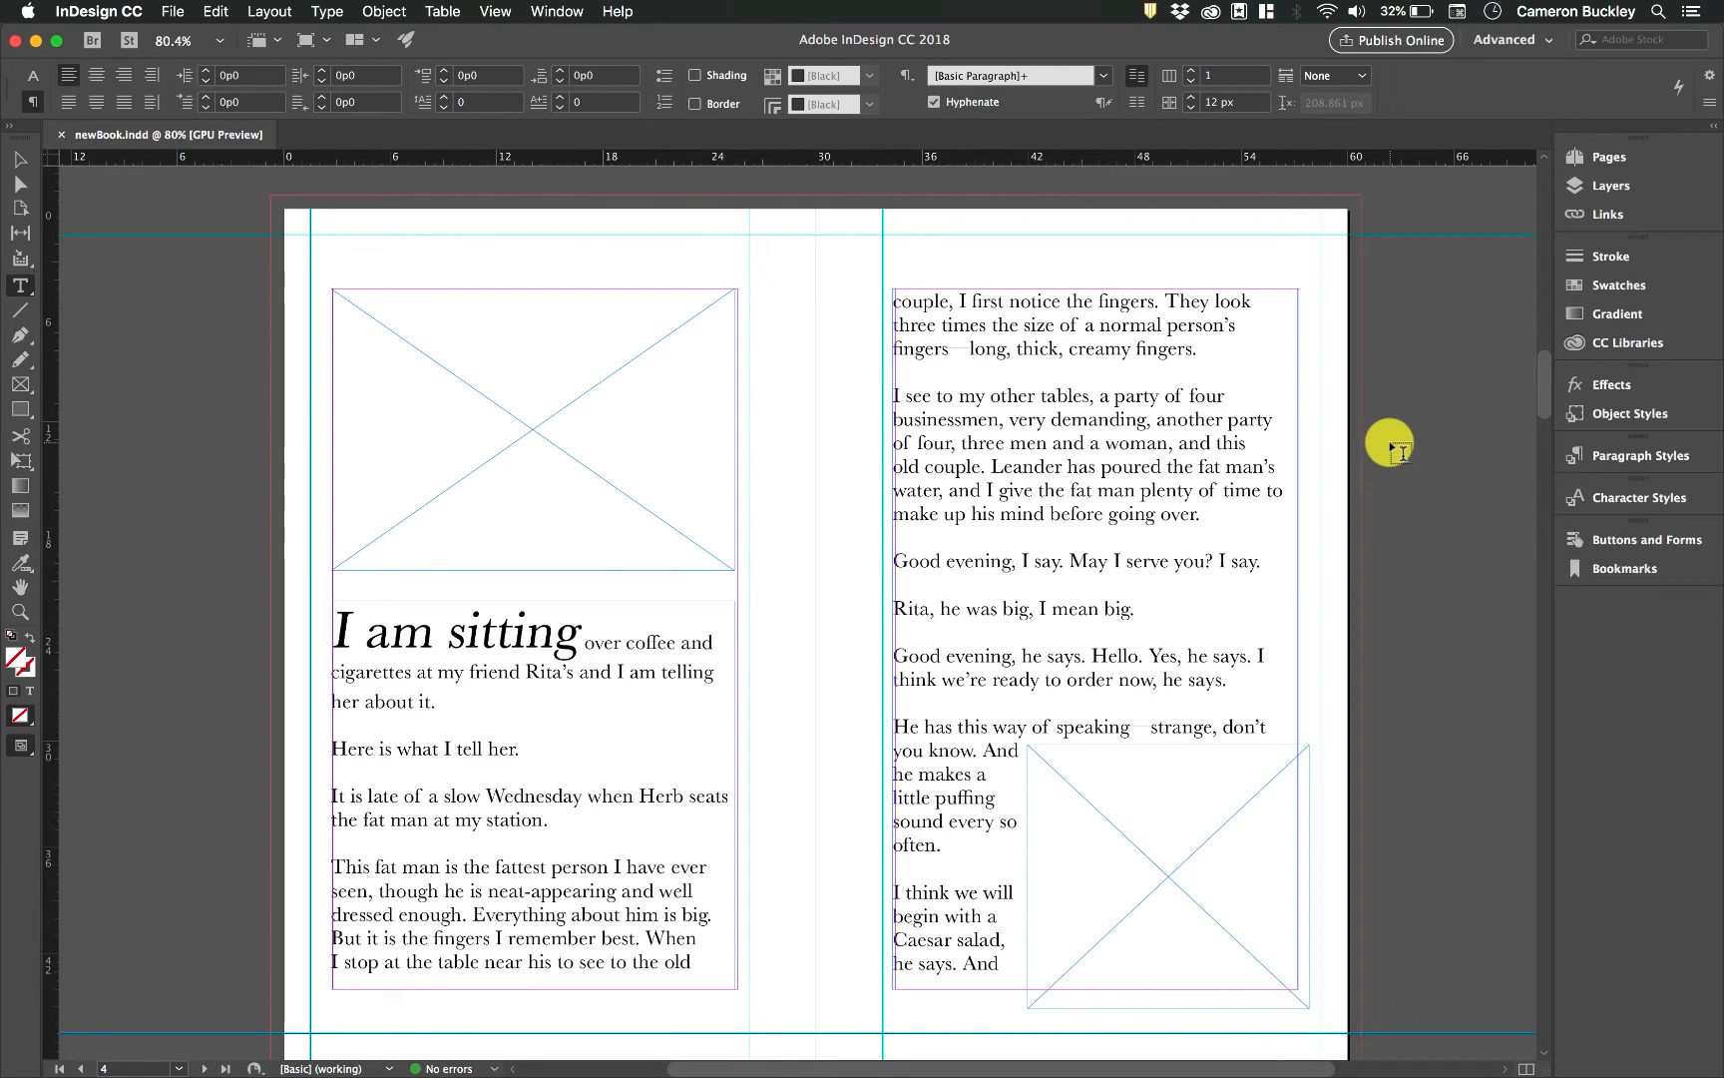
# Look through the book's spreads and check the document's page list.
pyautogui.scroll(-15, 1395, 446)
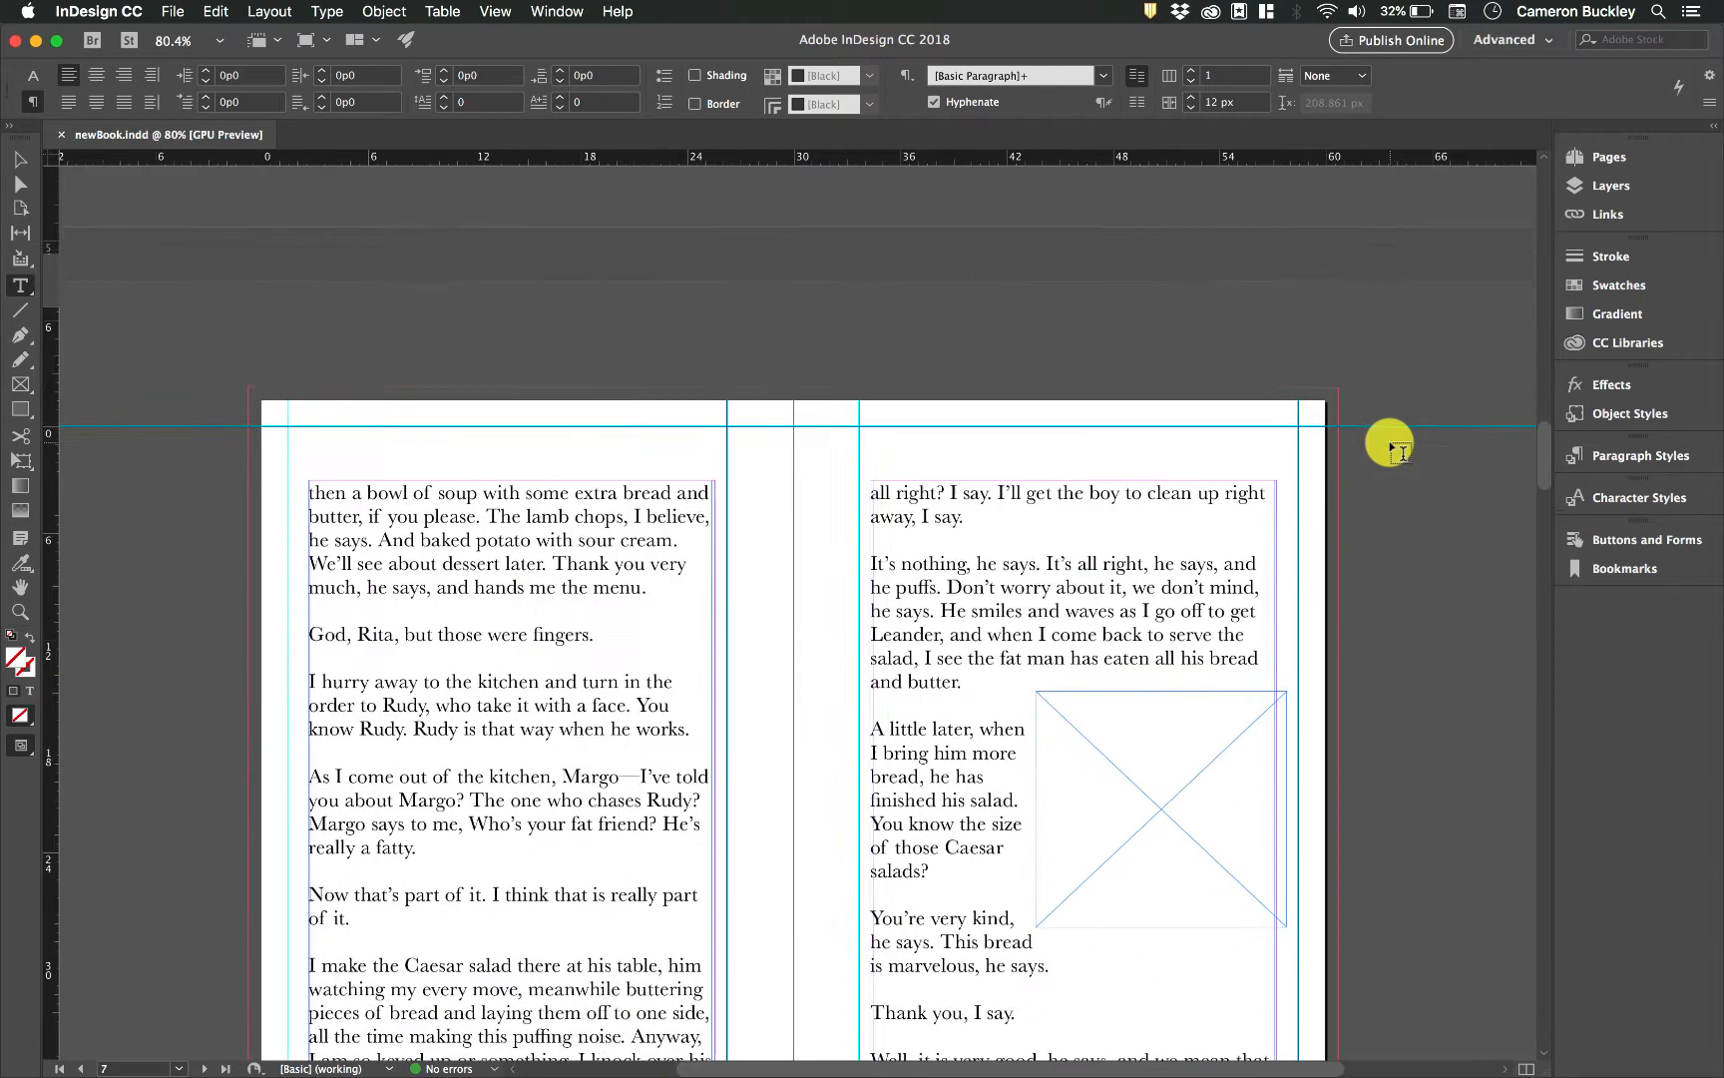
pyautogui.scroll(15, 1395, 446)
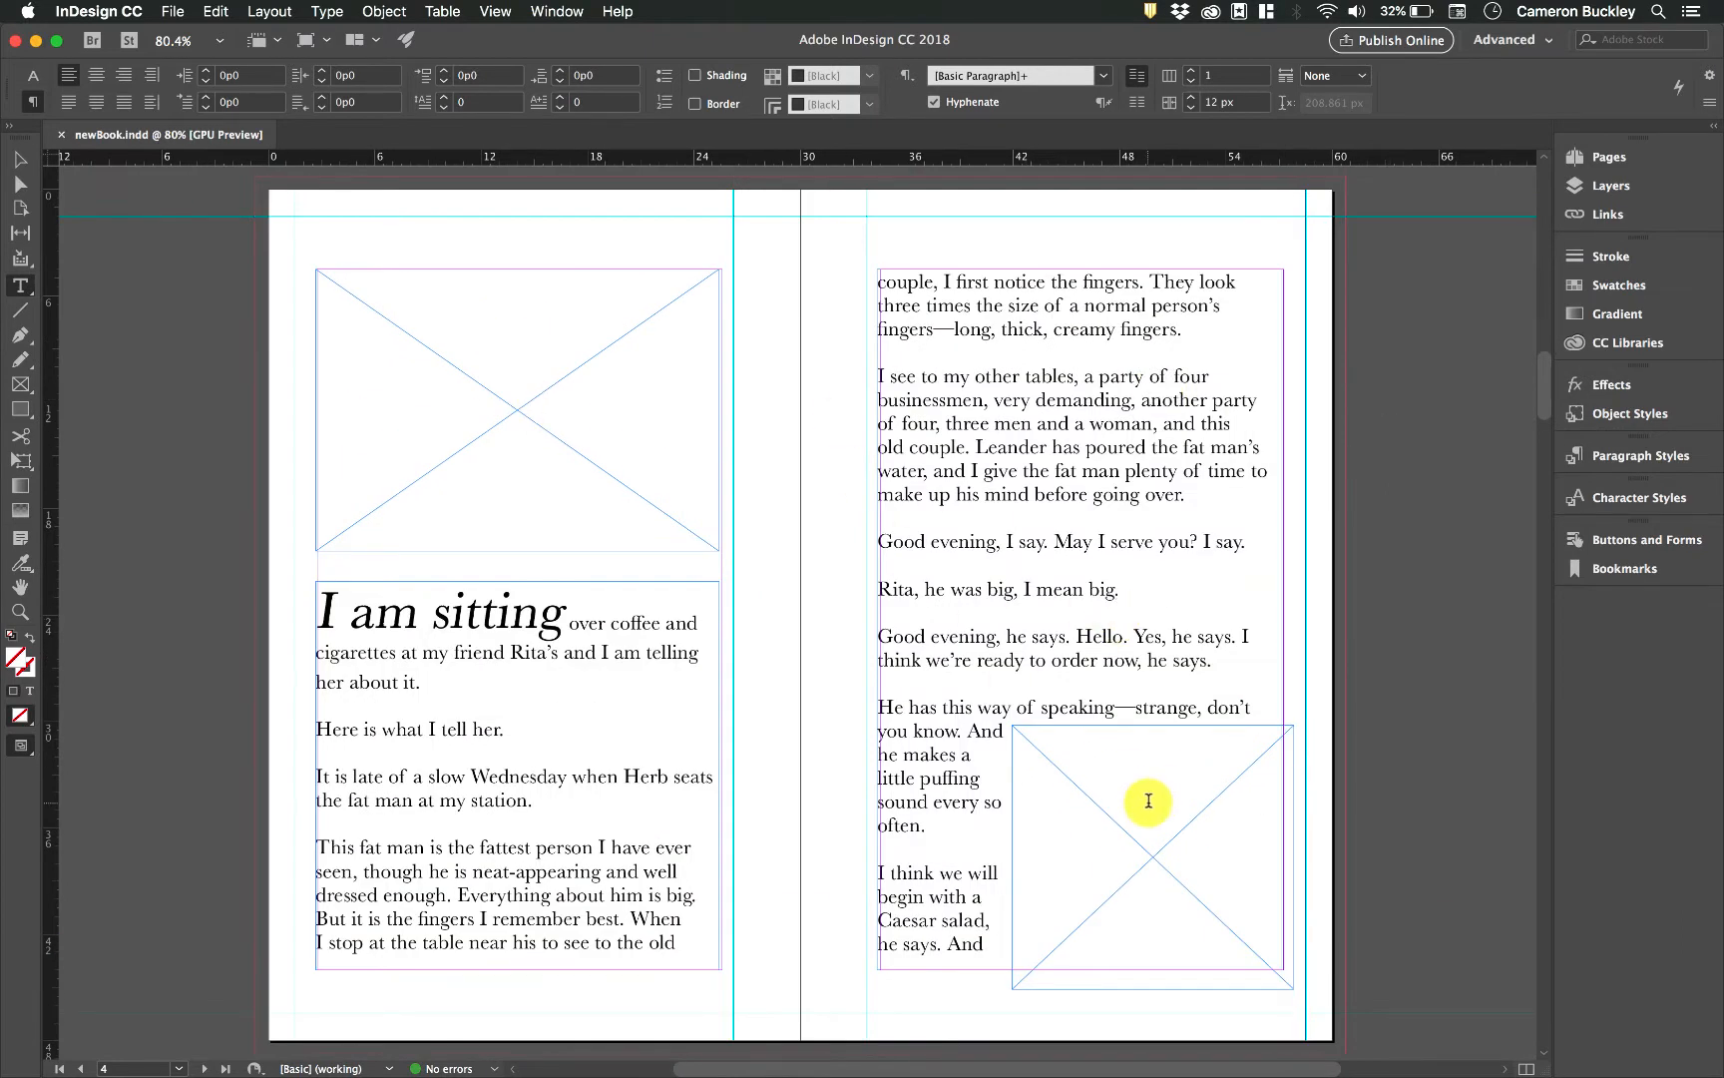
pyautogui.click(1587, 155)
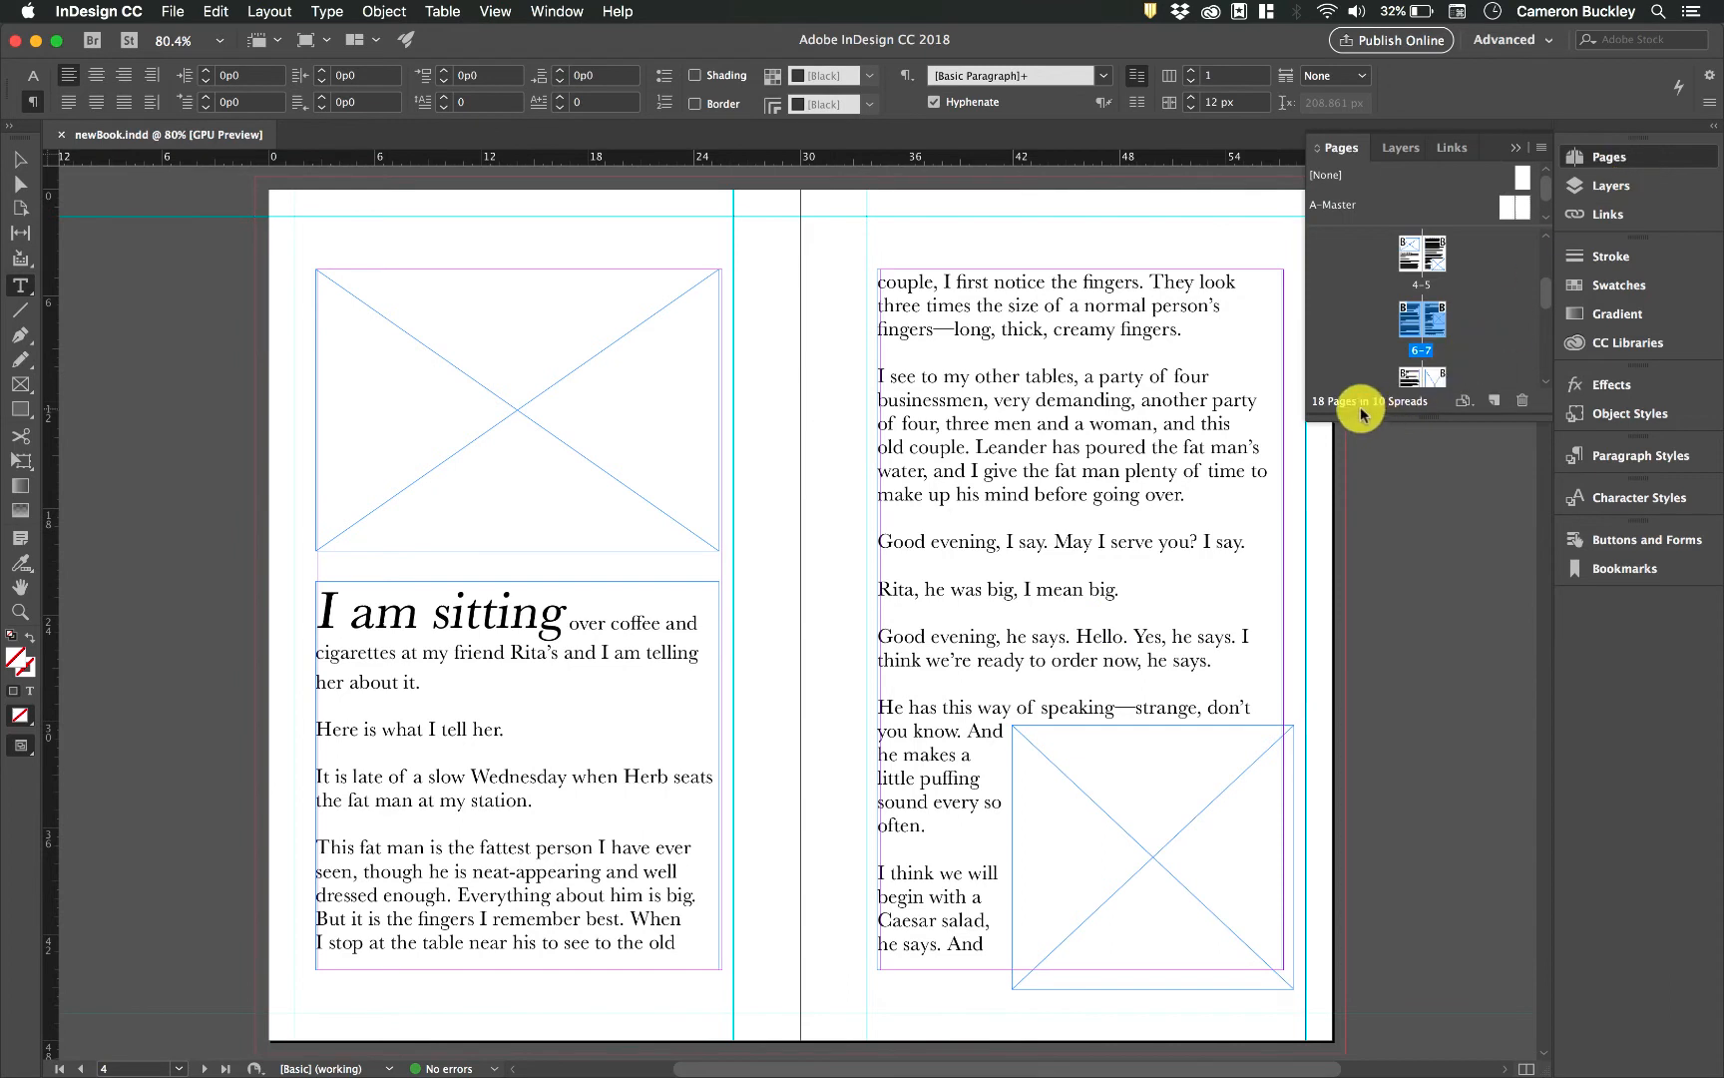
pyautogui.click(1672, 155)
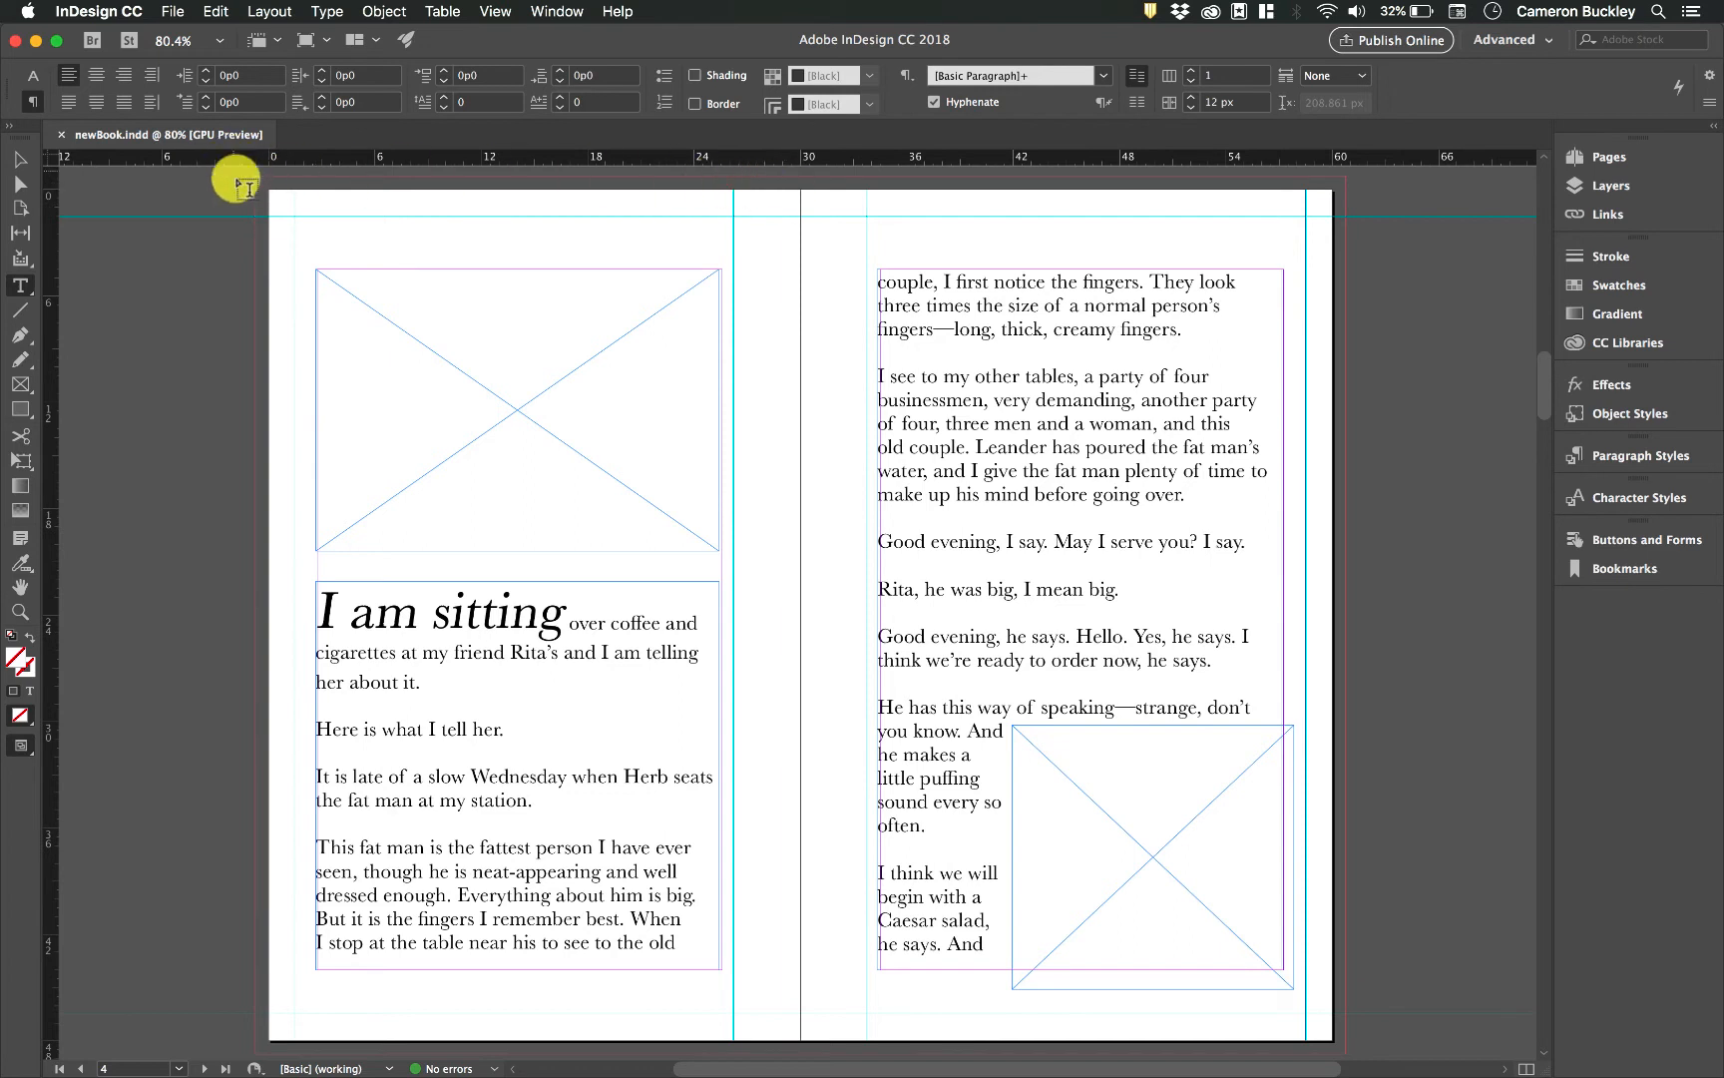
# Start exporting newBook.pdf to the folder "new" on the Desktop in Adobe PDF (Print) format.
pyautogui.click(180, 12)
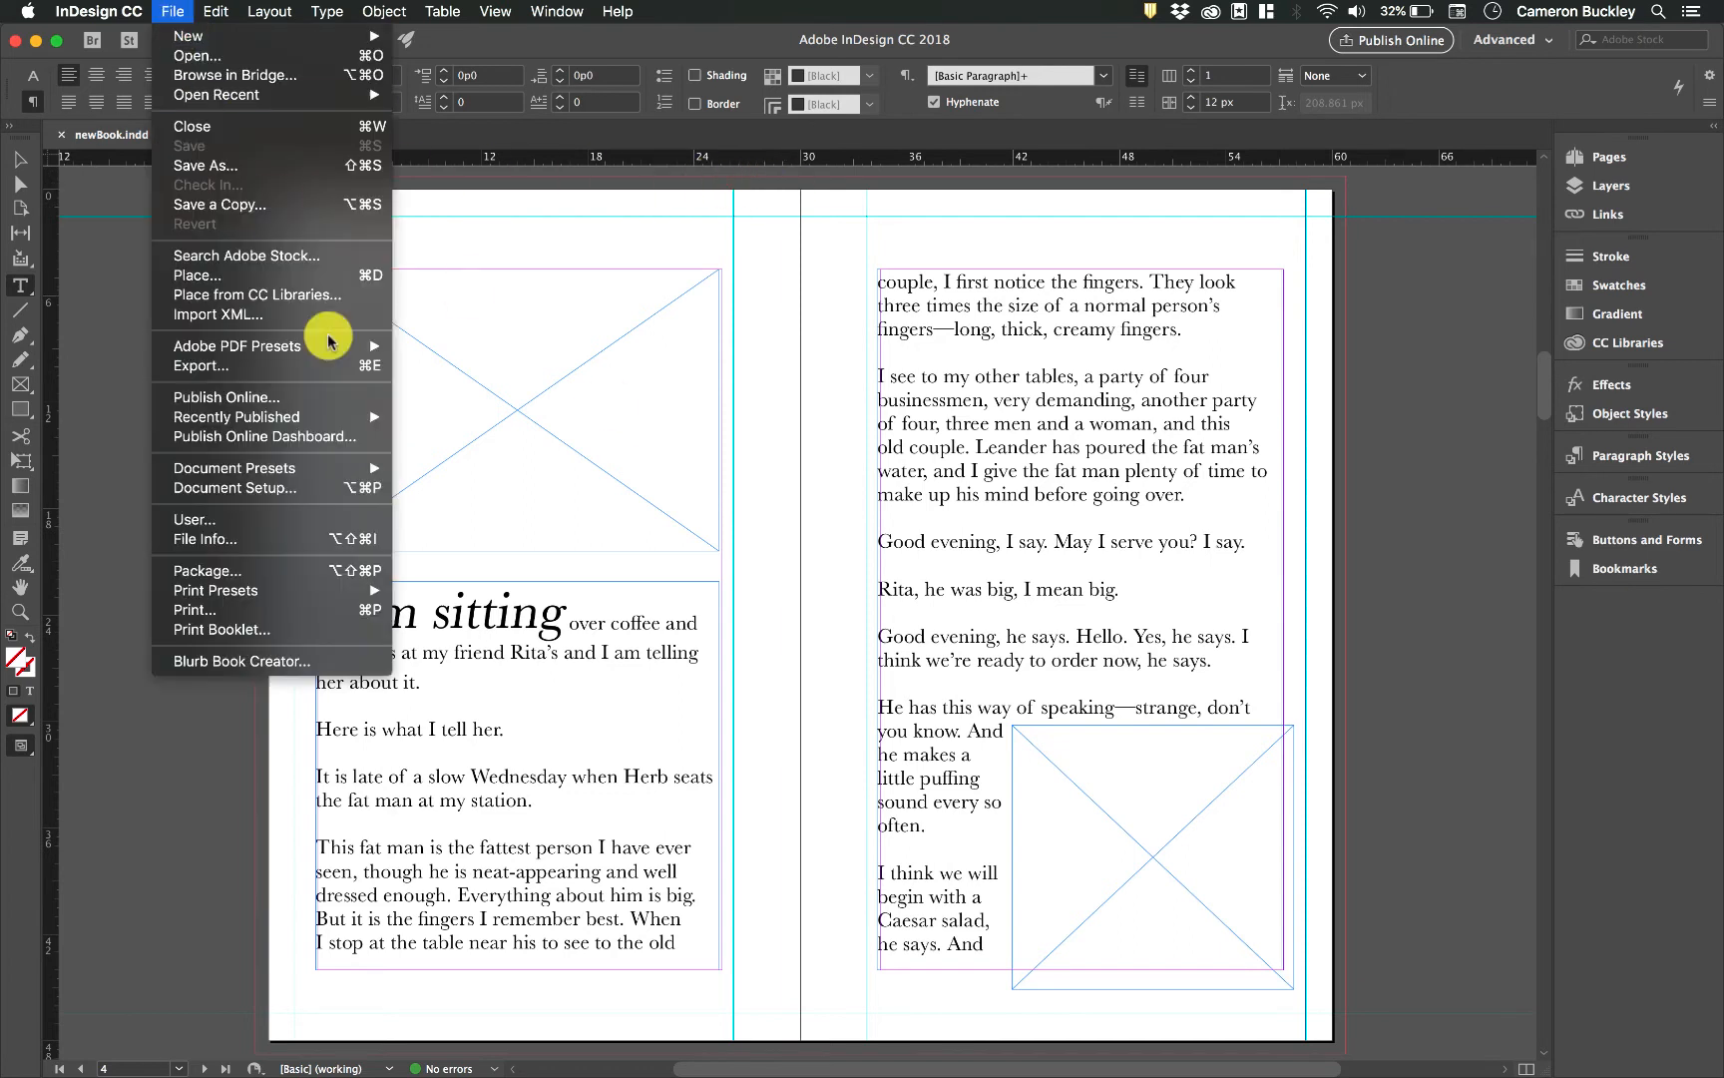
pyautogui.click(364, 369)
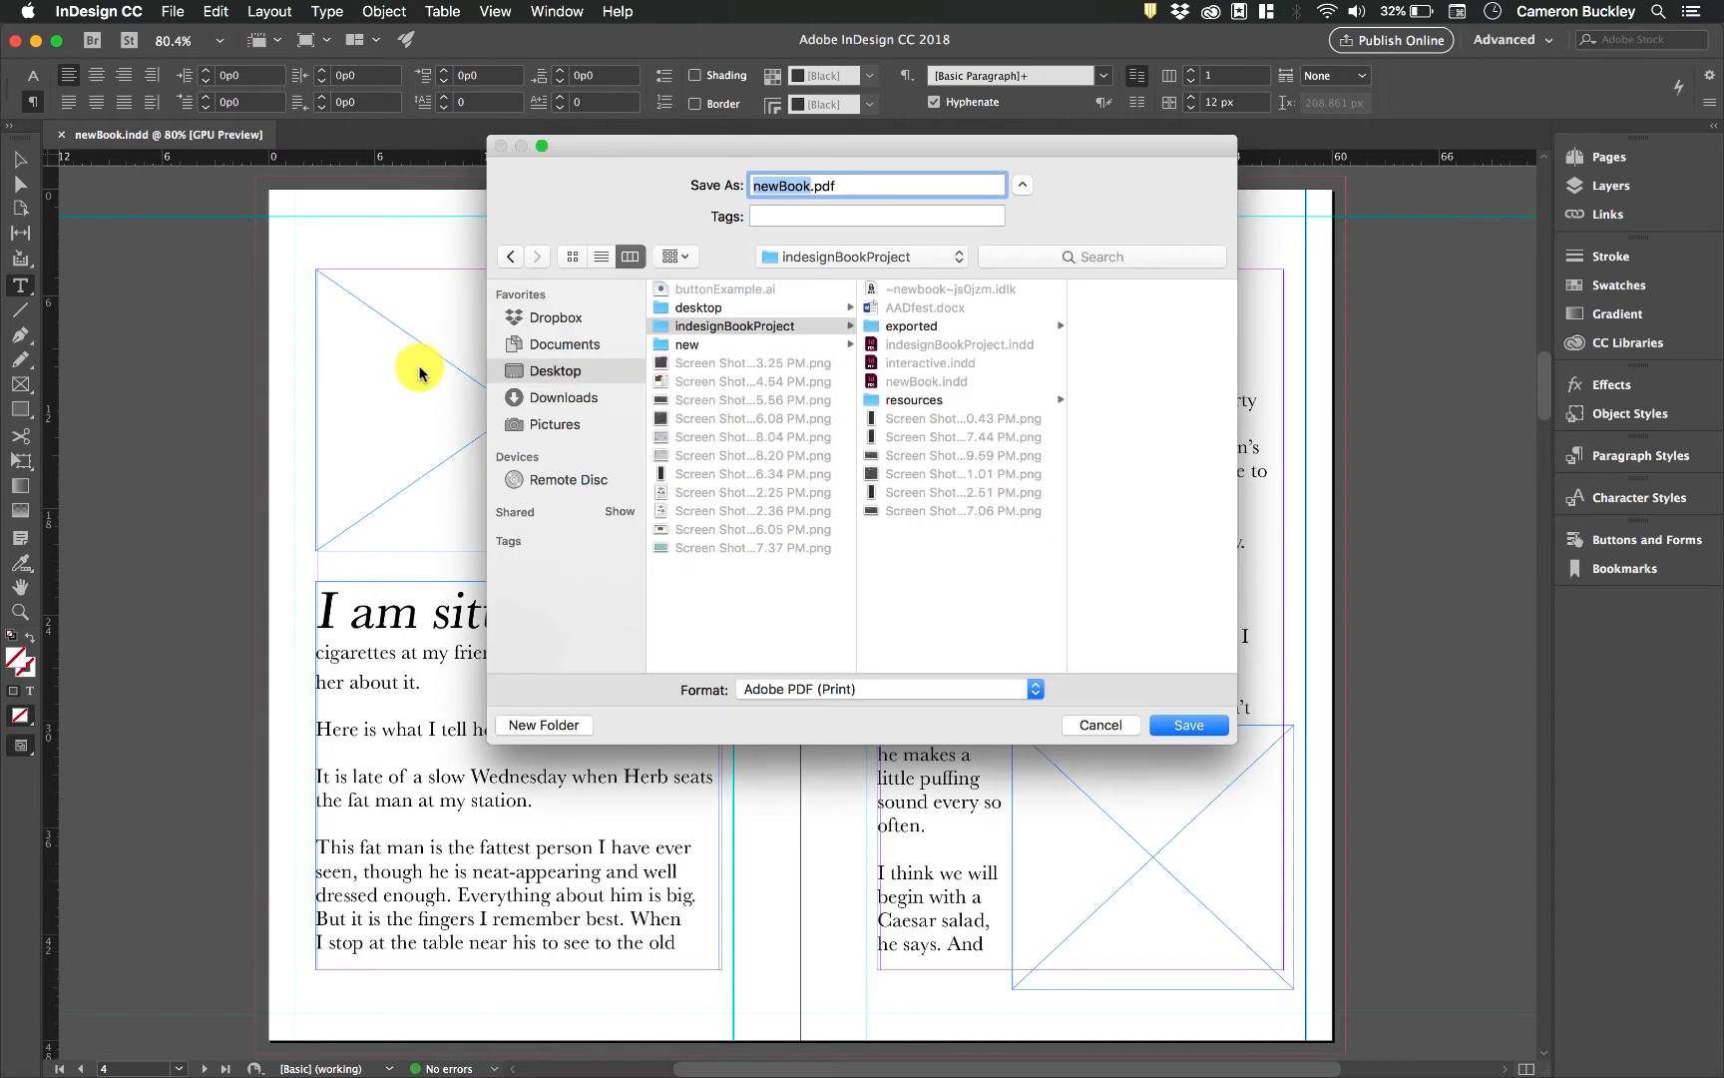
pyautogui.click(744, 347)
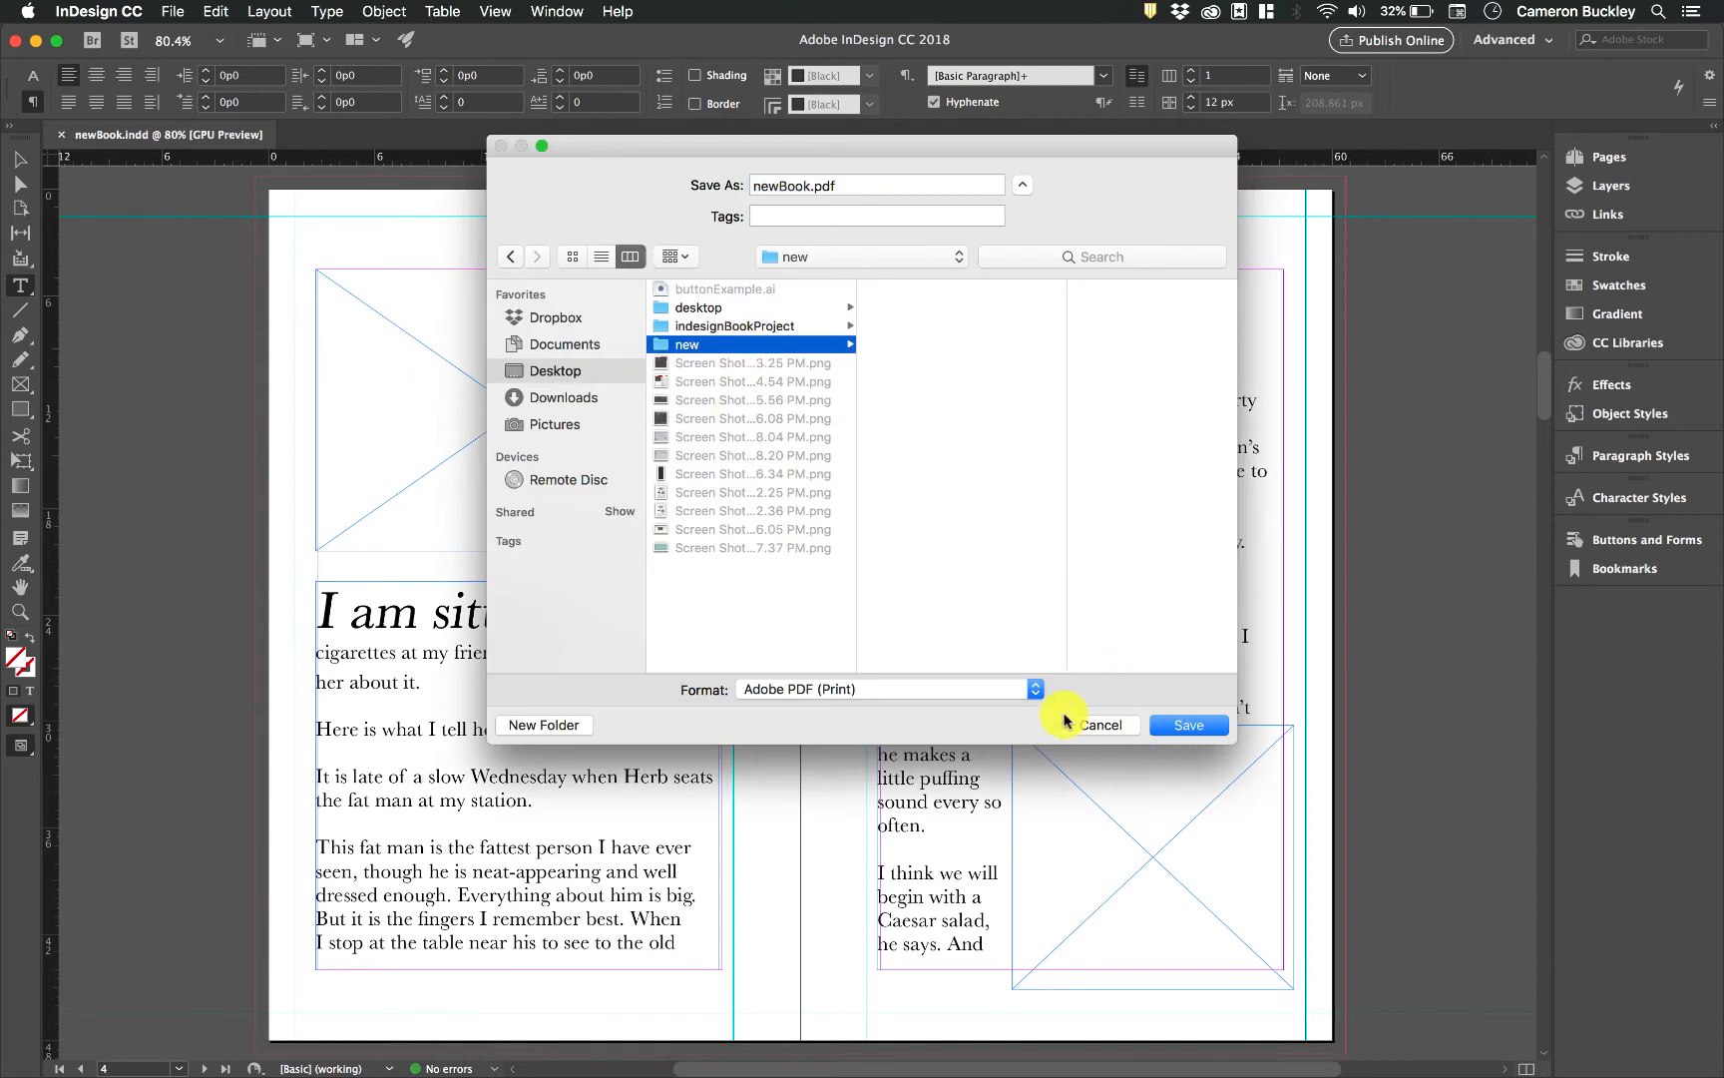
pyautogui.click(1016, 698)
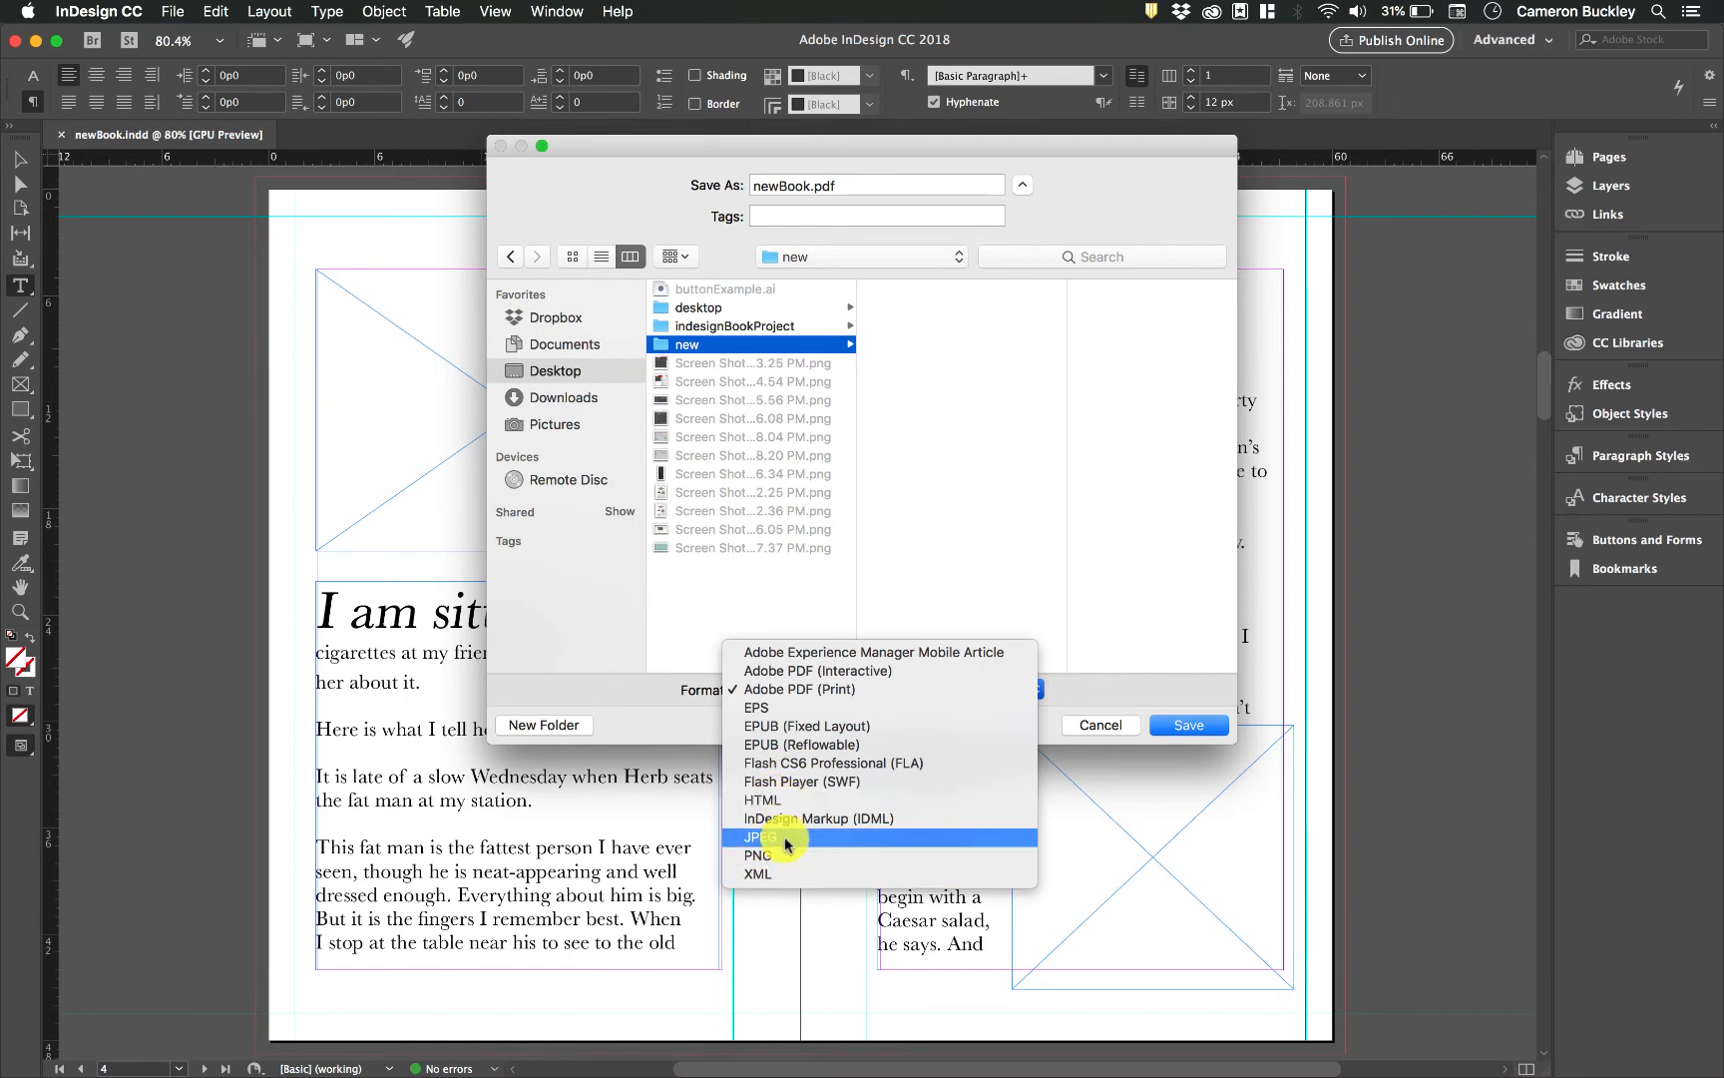
pyautogui.click(826, 689)
pyautogui.click(1187, 728)
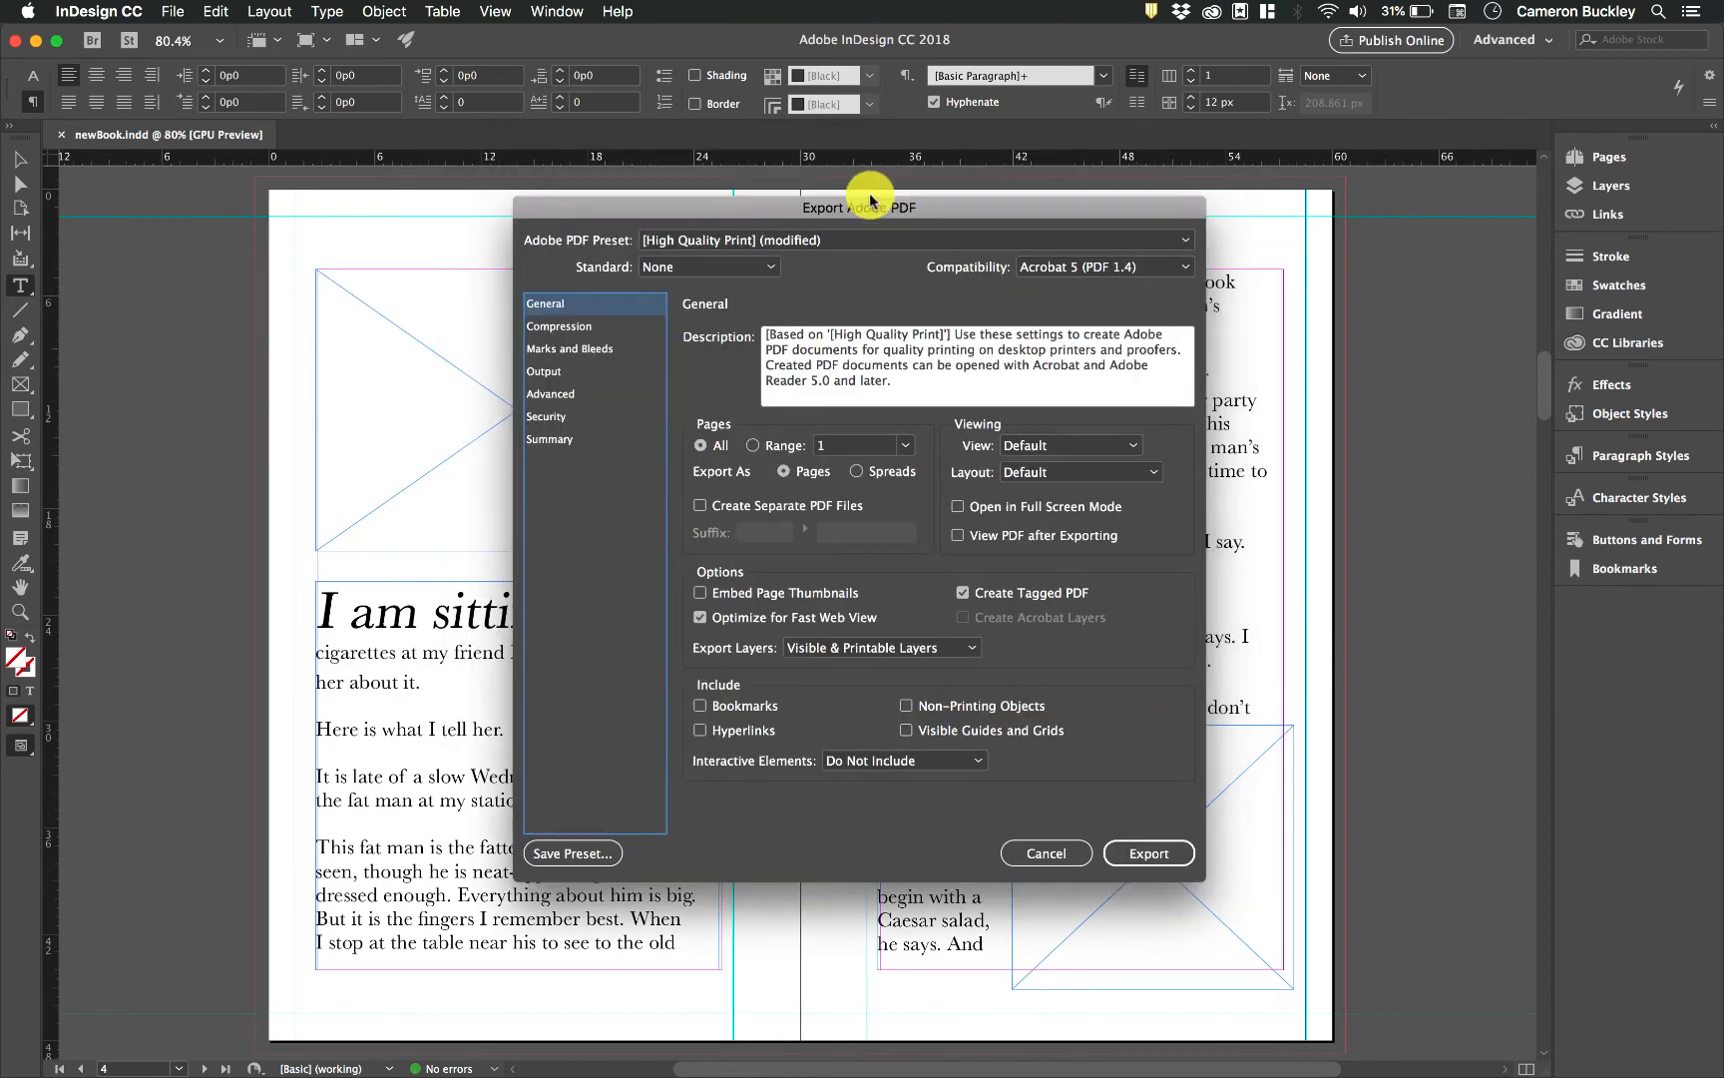
# Set the PDF preset to [High Quality Print], the standard to None and the compatibility to Acrobat 5 (PDF 1.4).
pyautogui.moveTo(886, 206); pyautogui.dragTo(853, 186)
pyautogui.click(698, 220)
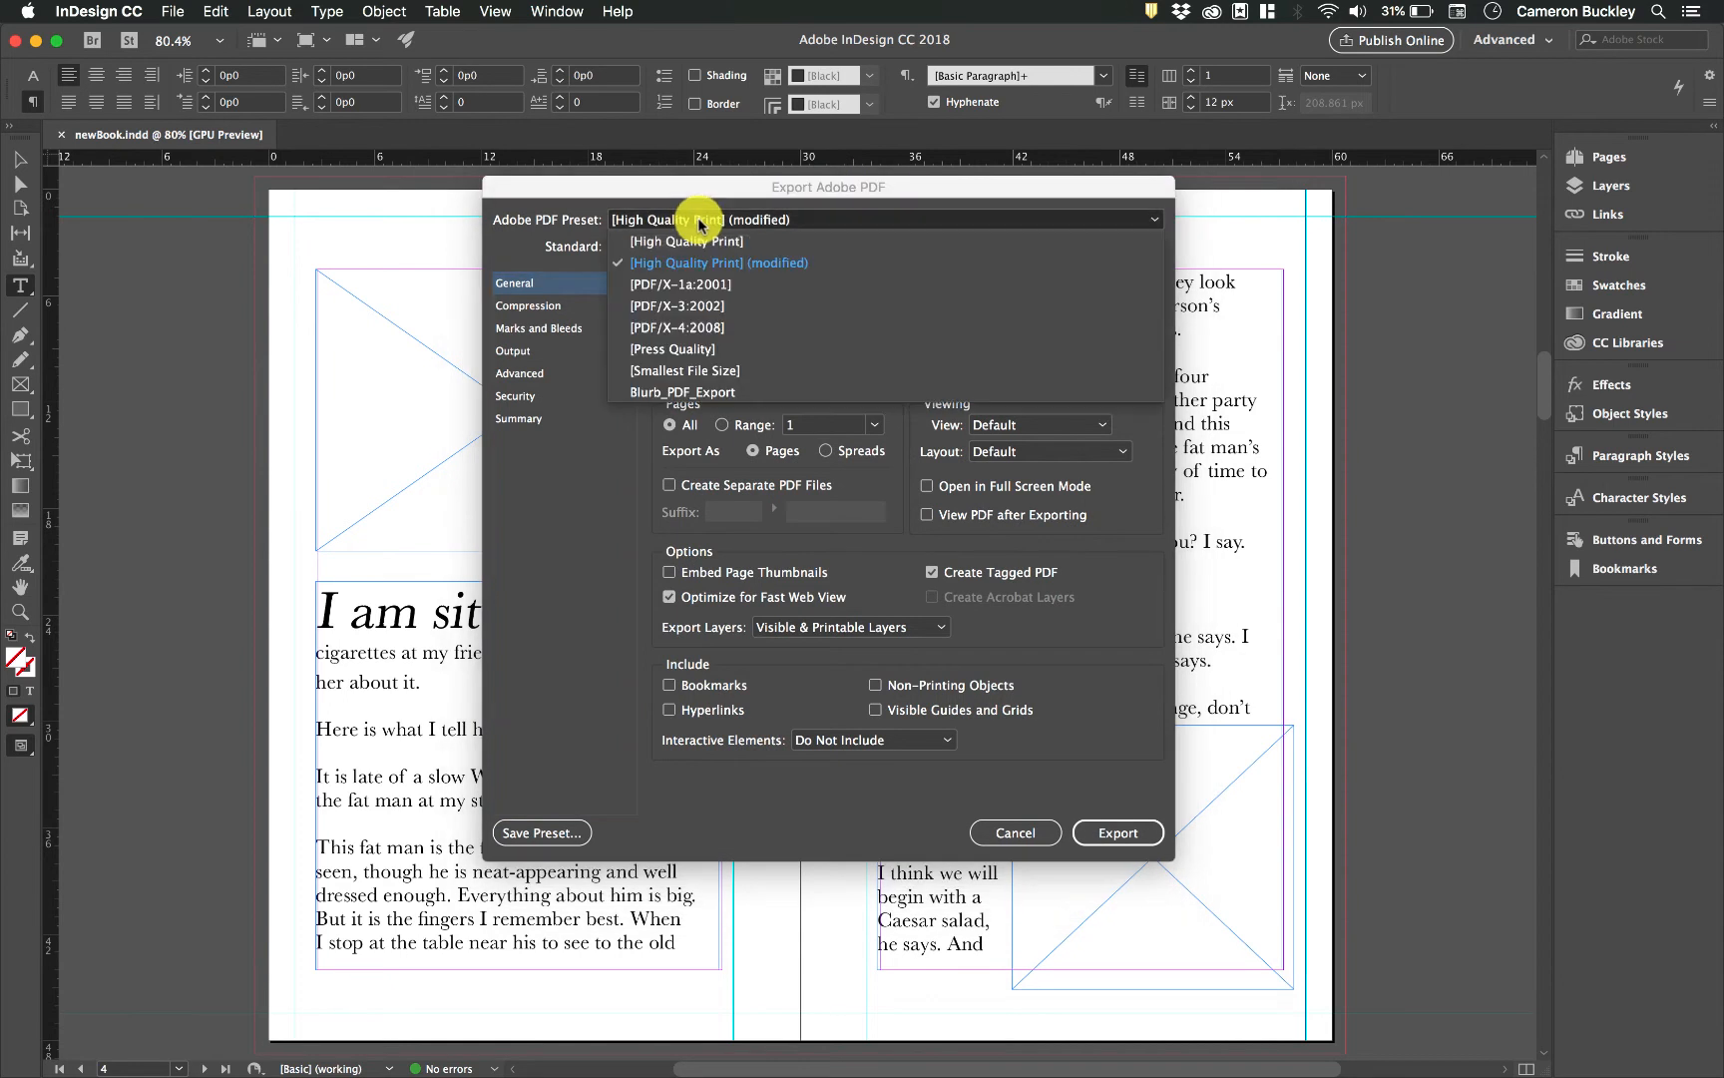
pyautogui.click(716, 241)
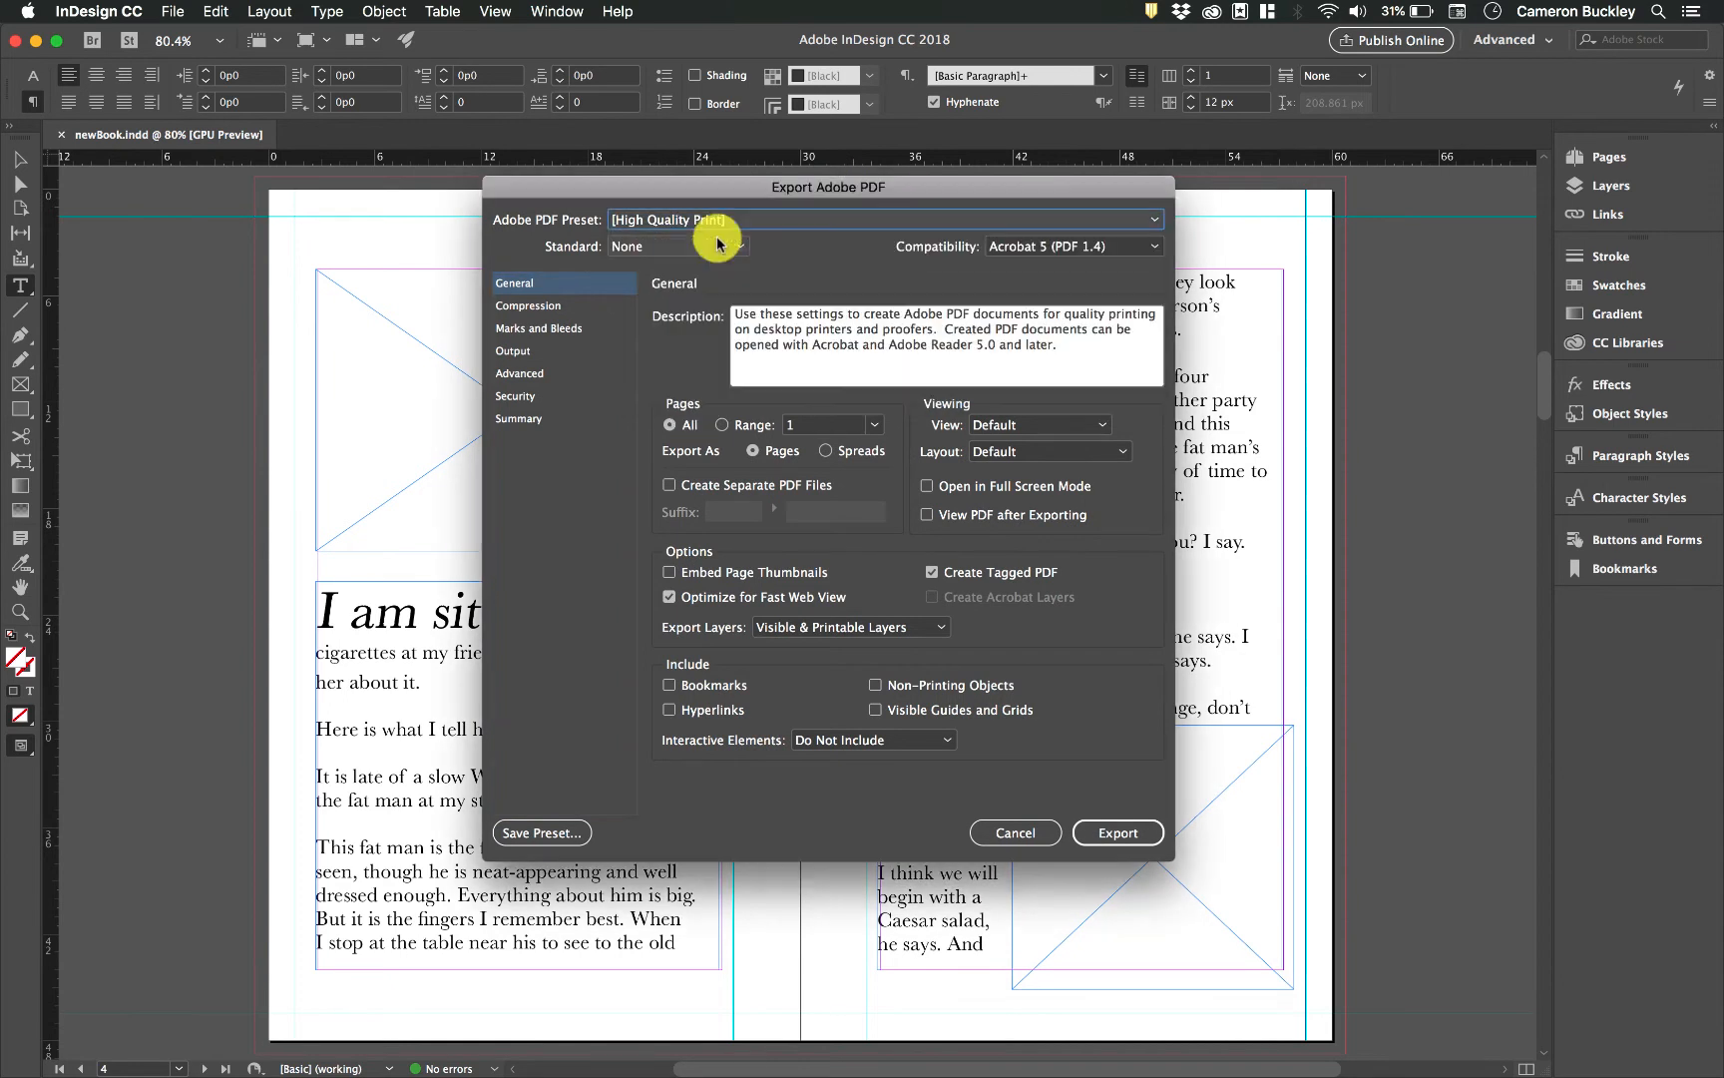
pyautogui.click(682, 220)
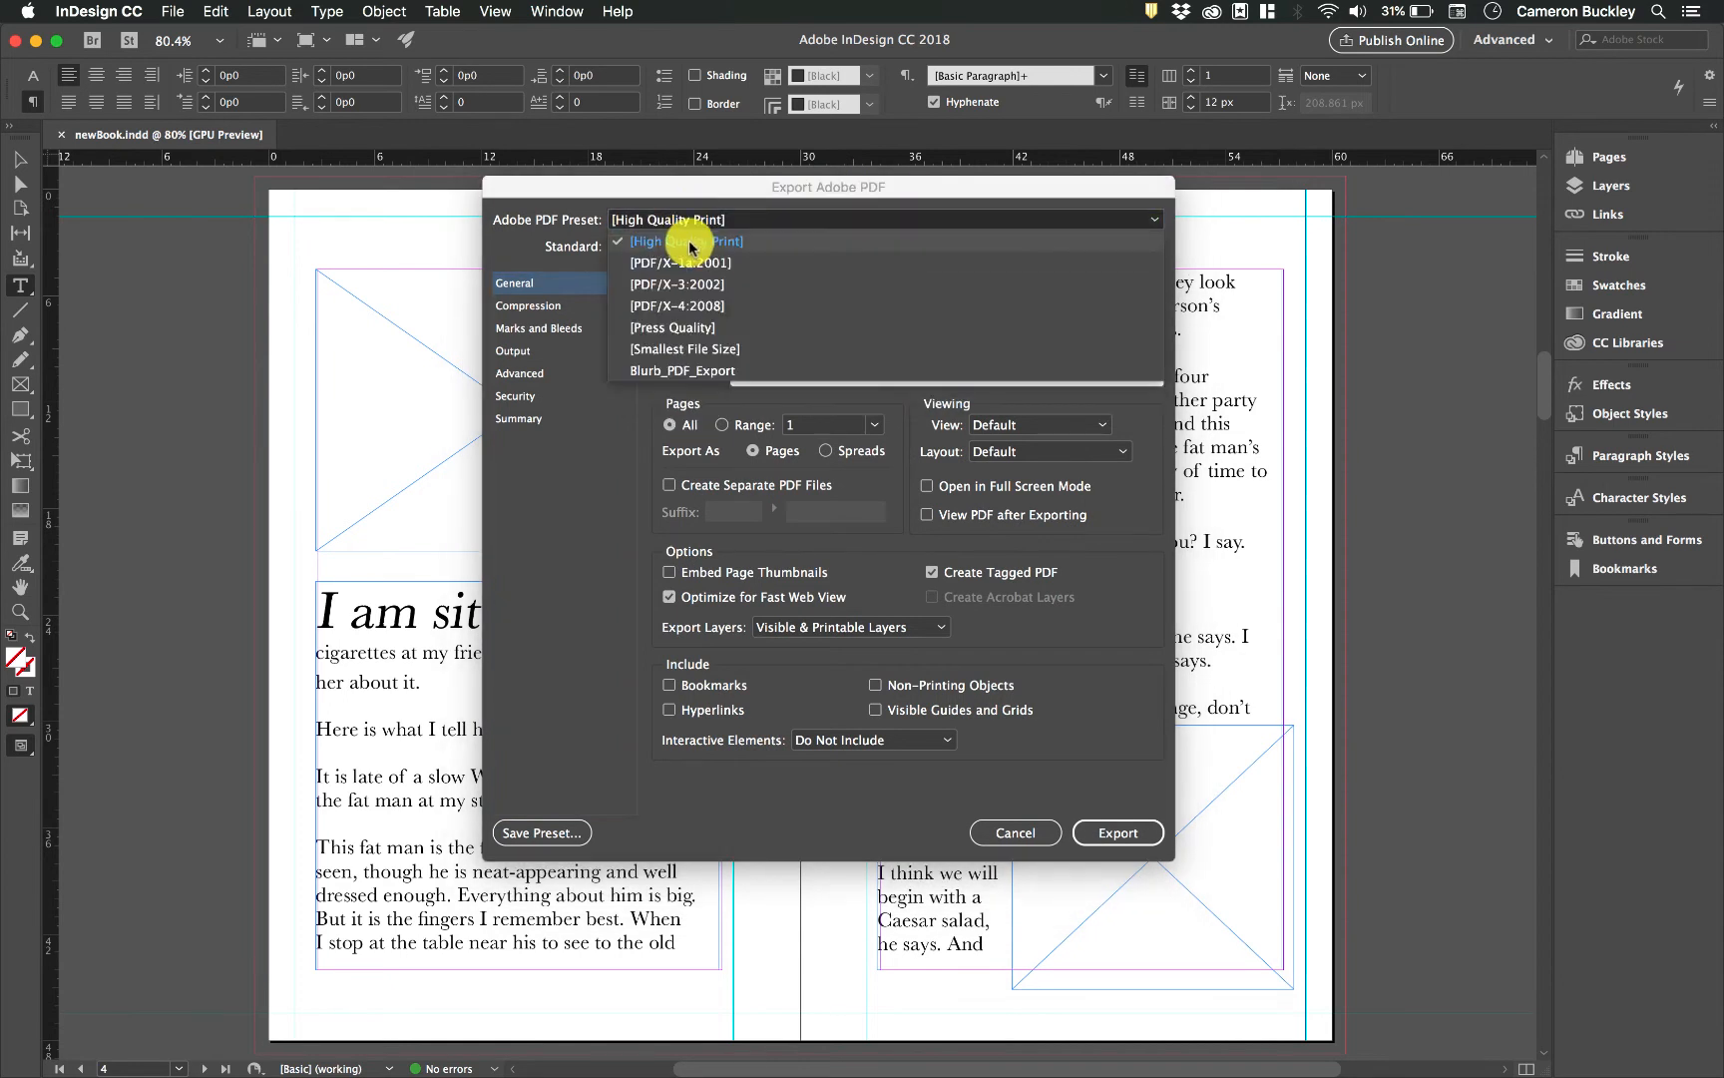
pyautogui.click(691, 244)
pyautogui.click(702, 249)
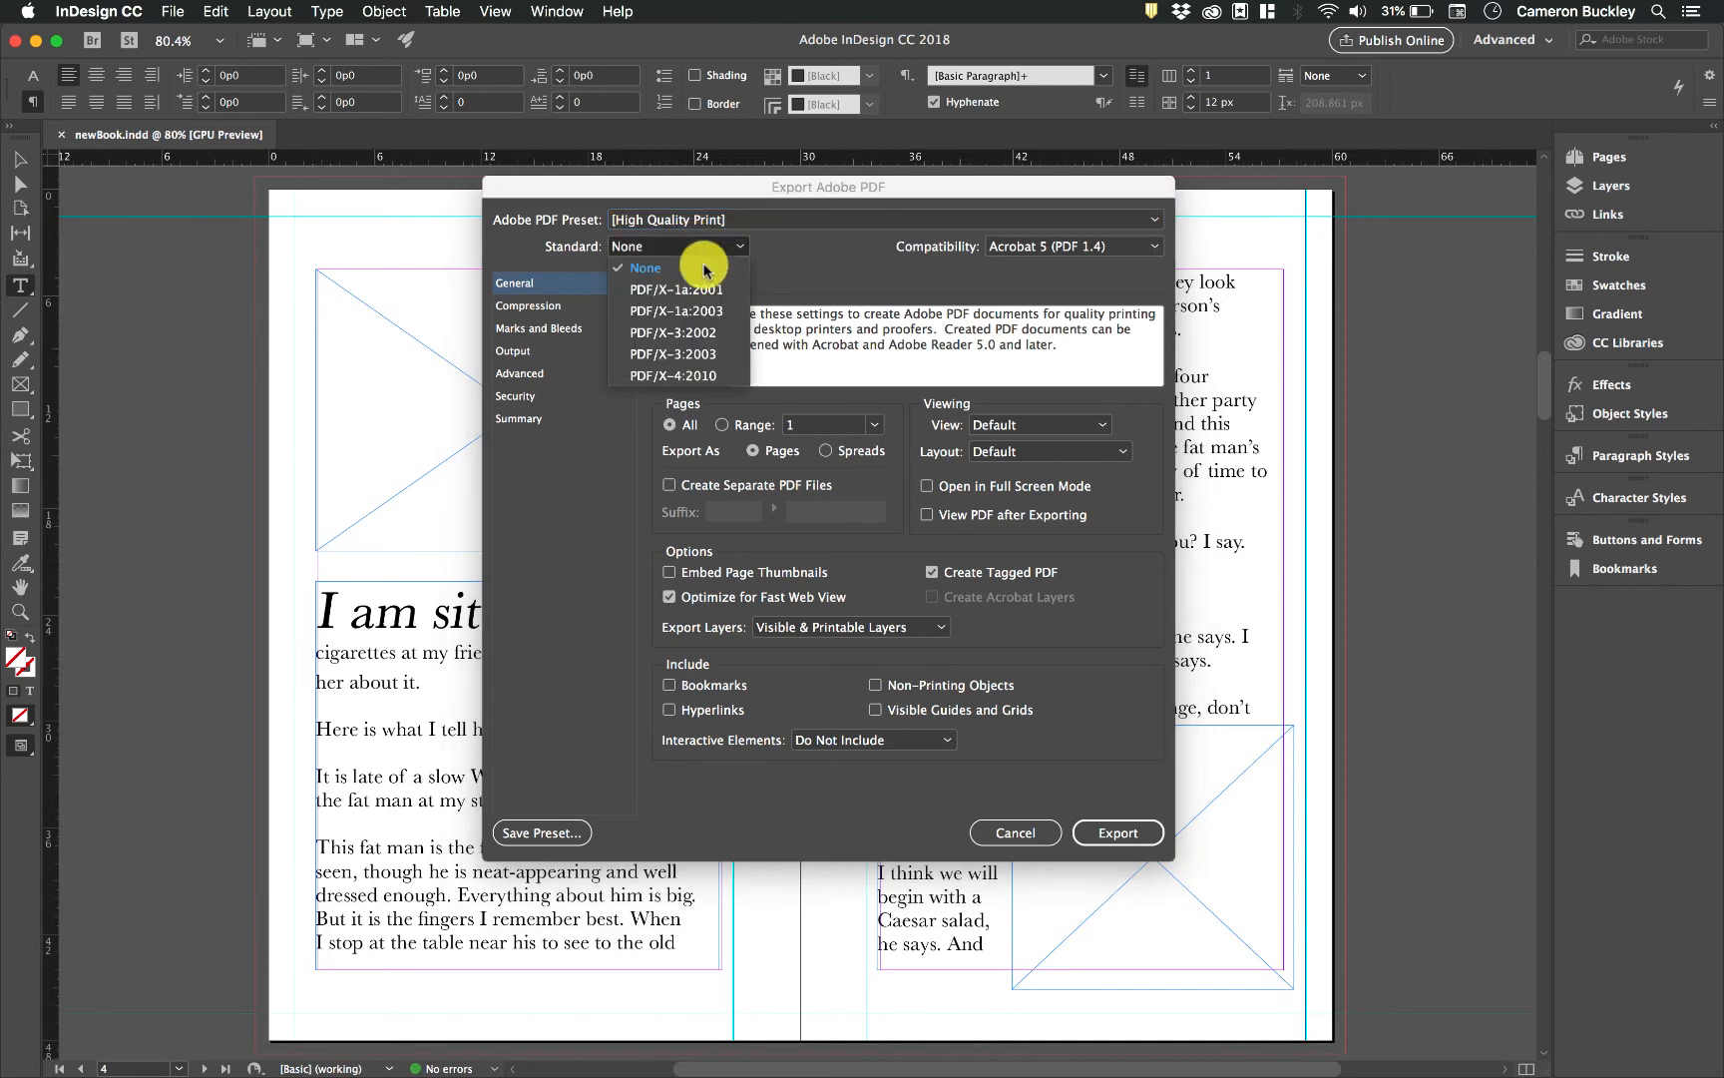
pyautogui.click(714, 269)
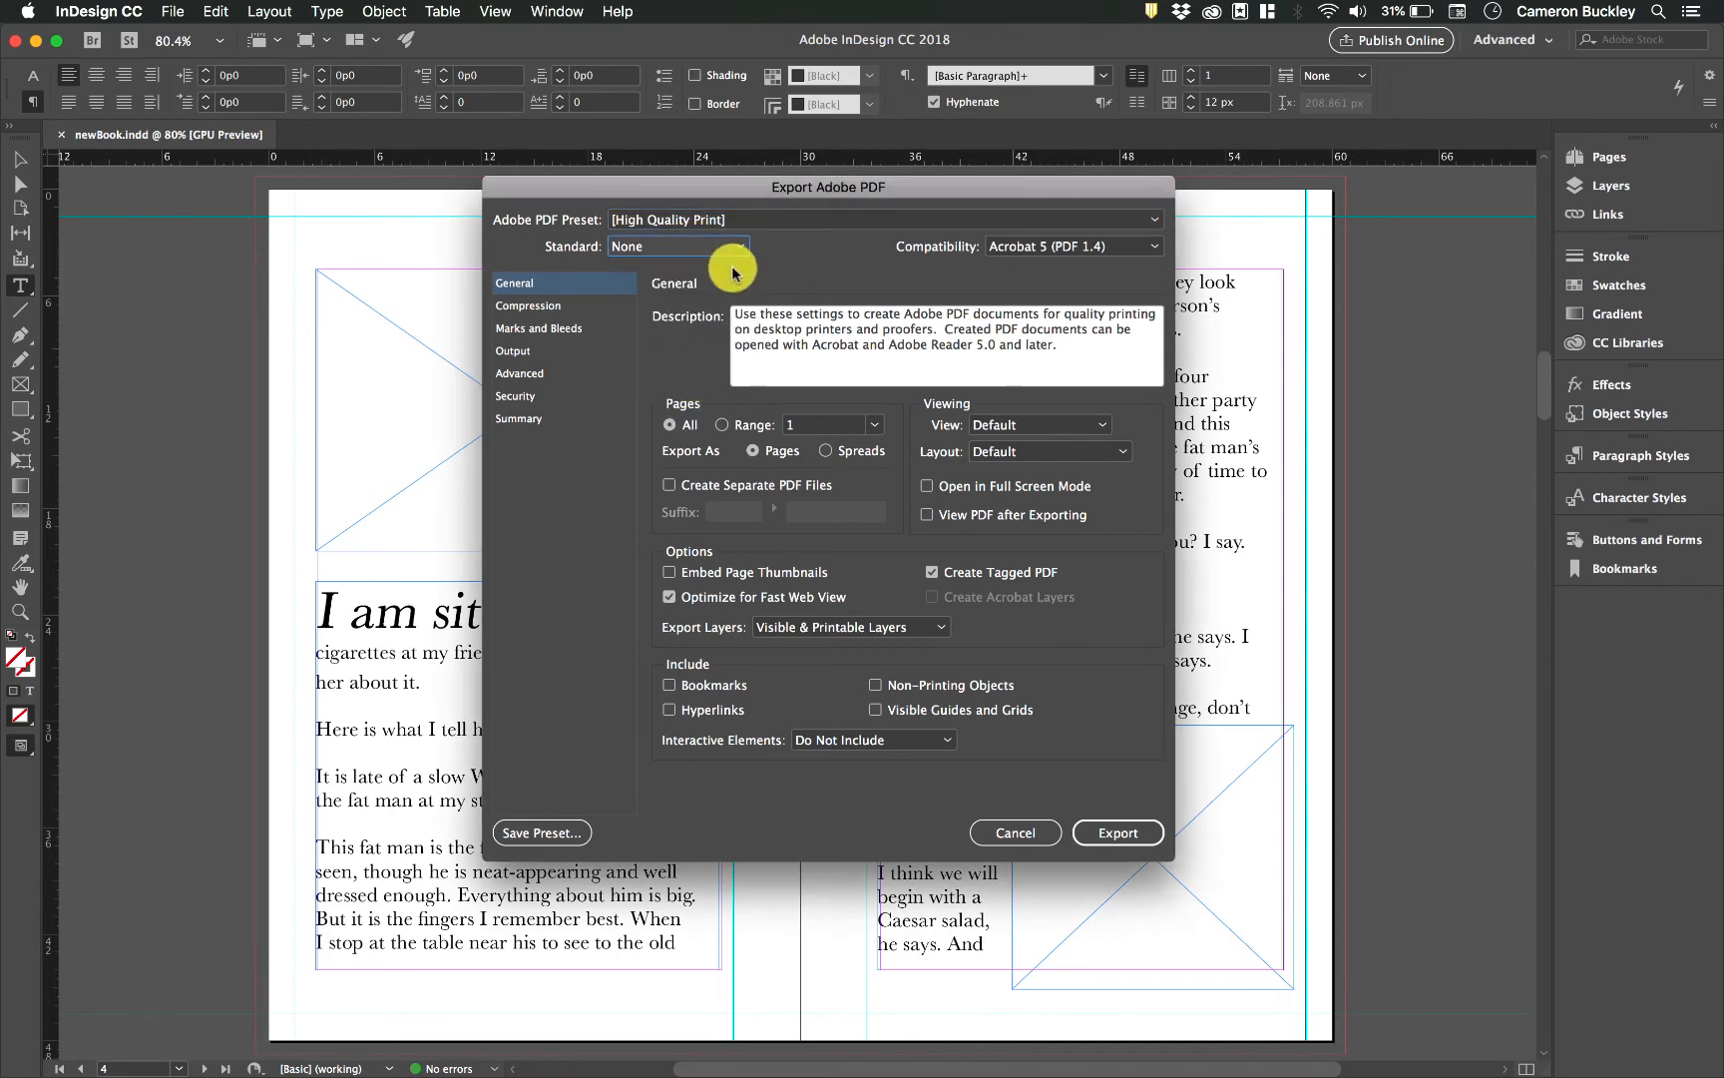
pyautogui.click(1040, 246)
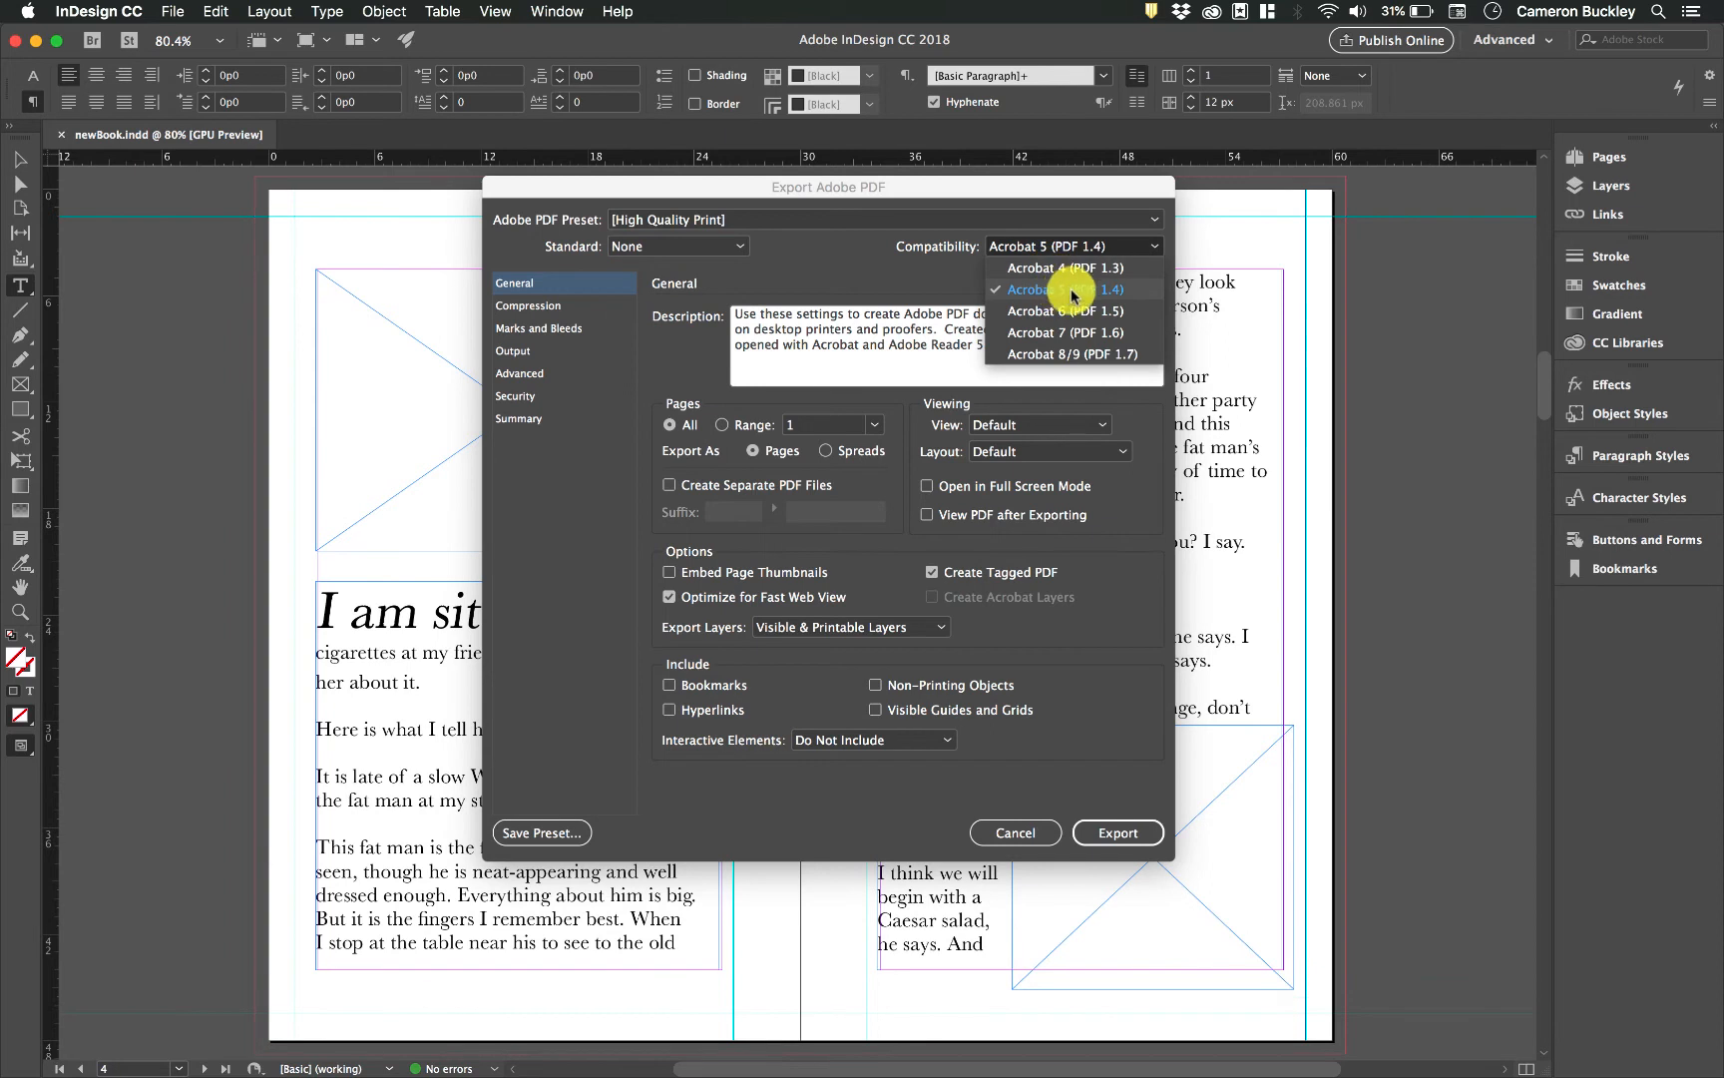
pyautogui.click(1066, 292)
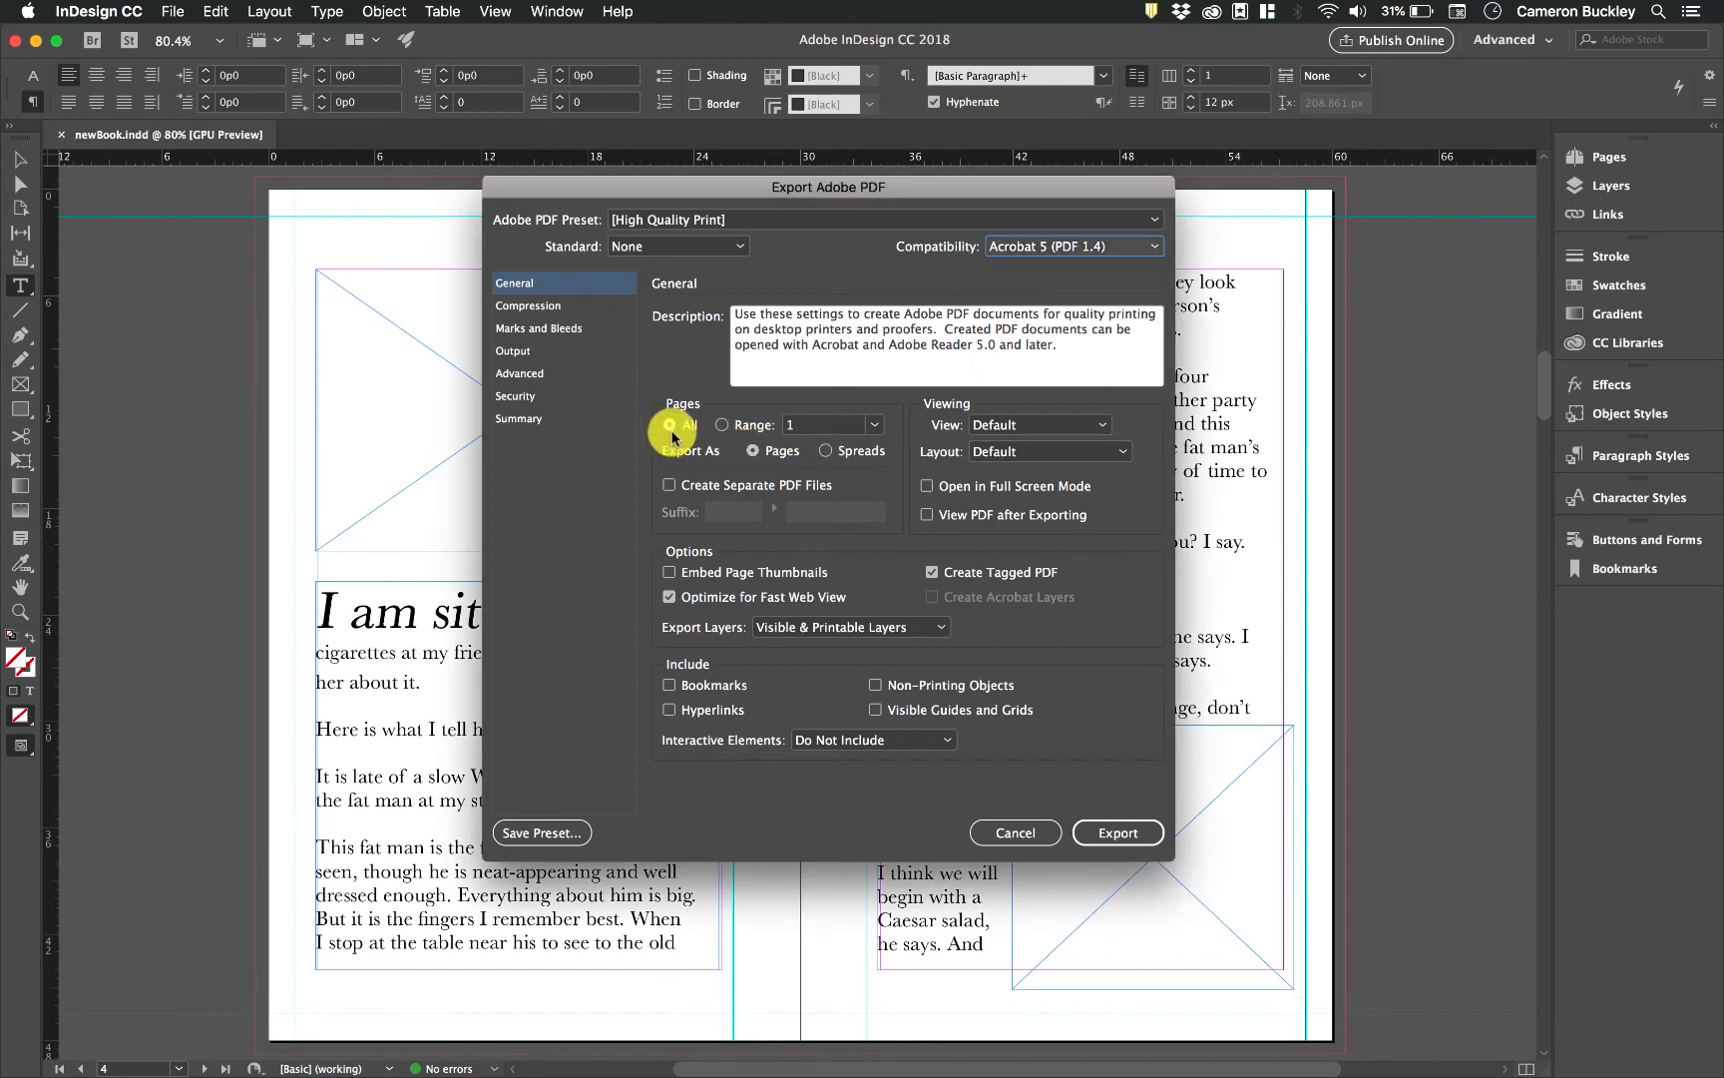
# Set the PDF to export as Pages with the Default view and only Visible & Printable Layers.
pyautogui.click(752, 451)
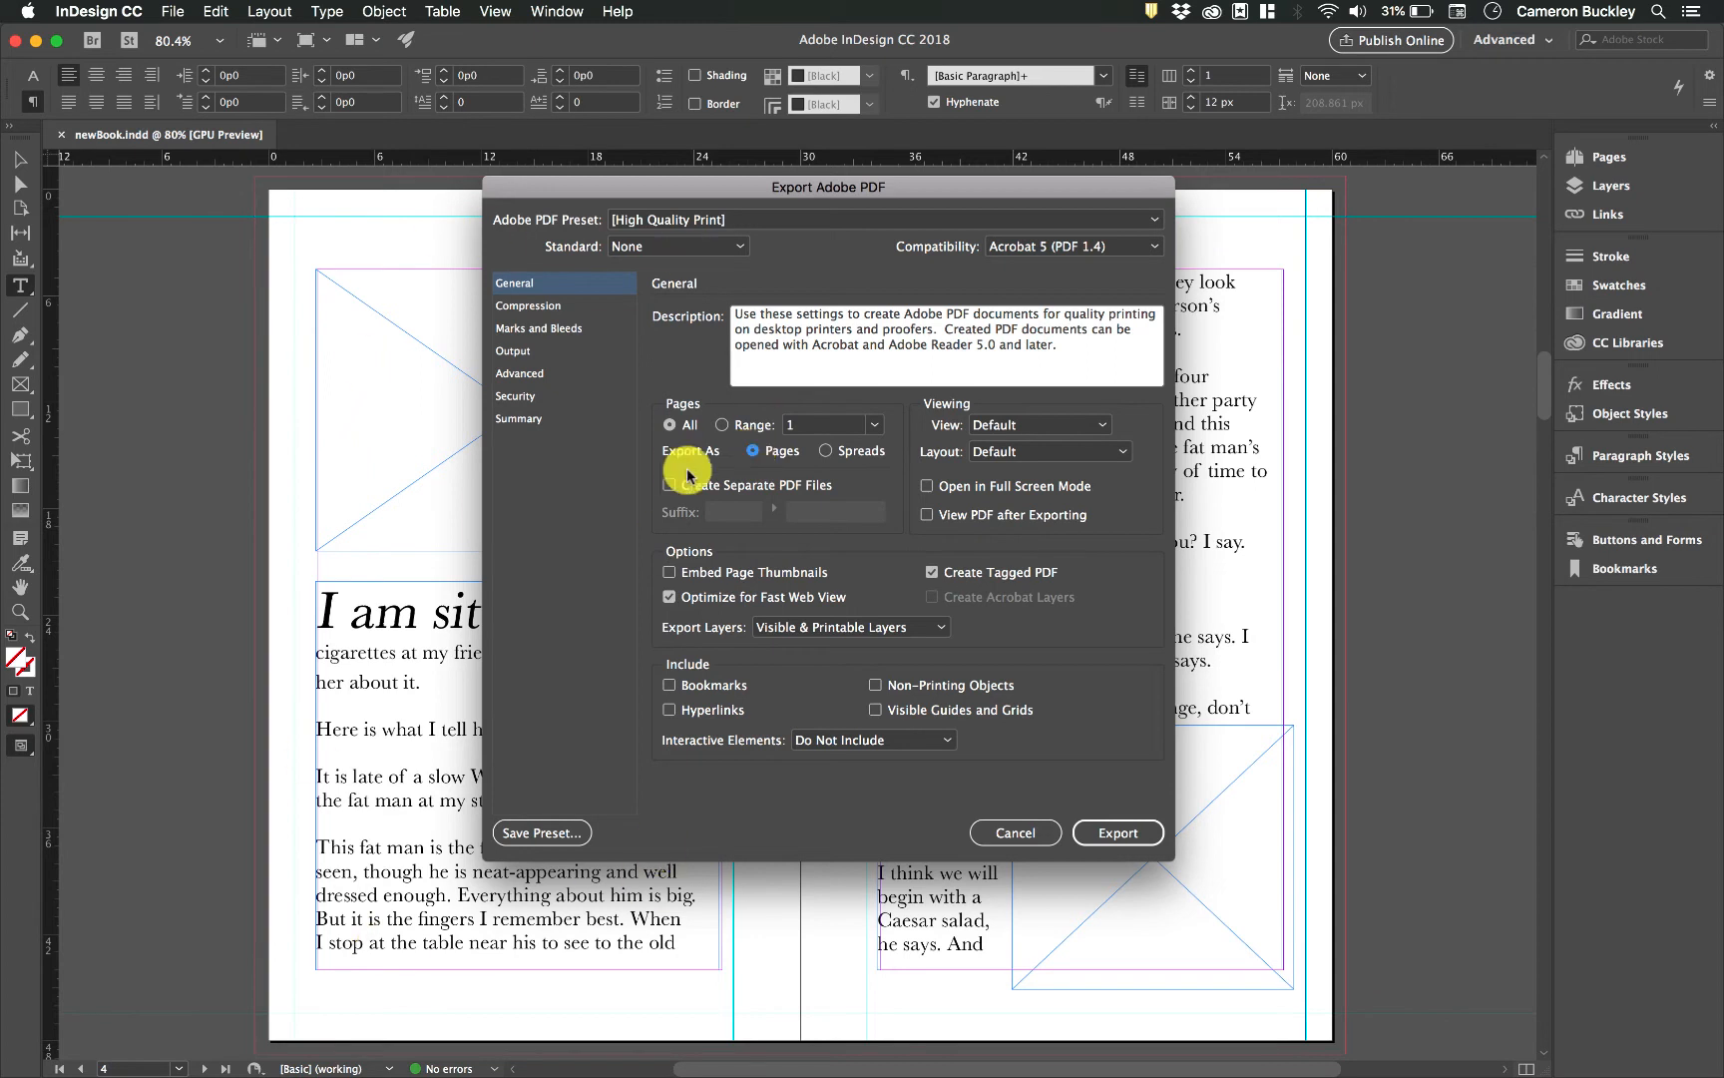
pyautogui.click(1000, 427)
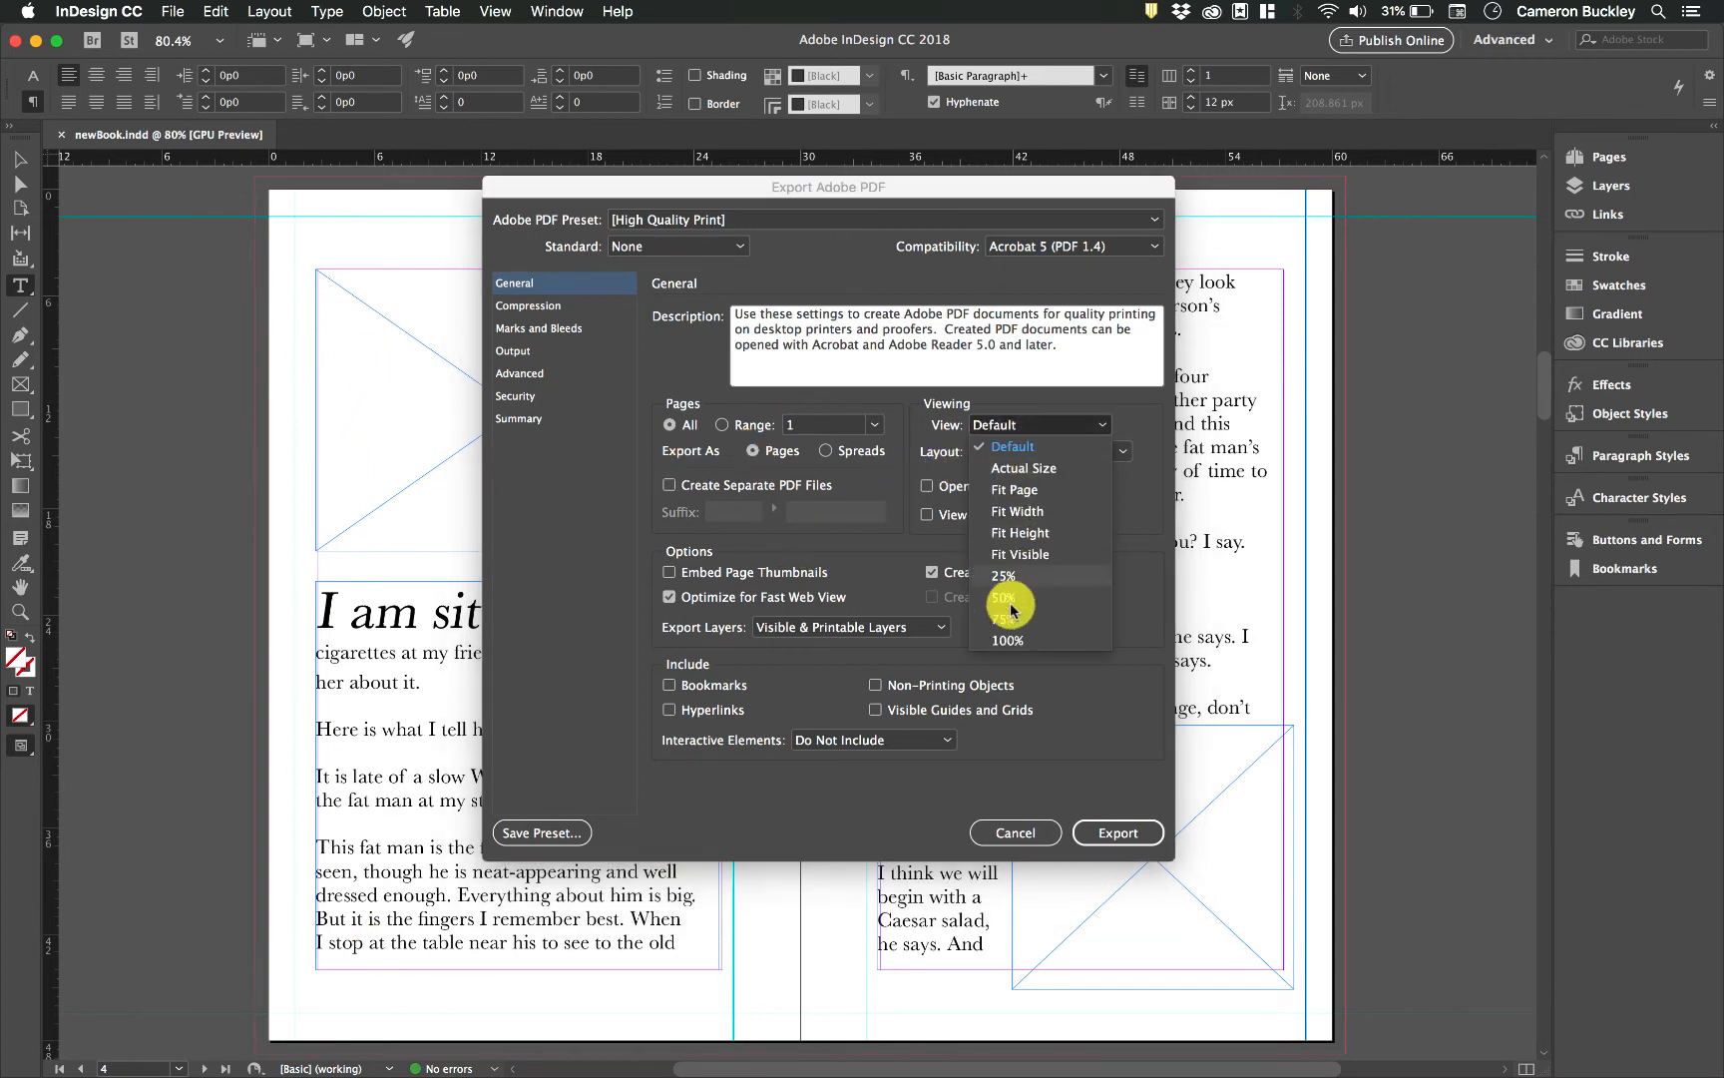
pyautogui.click(1034, 433)
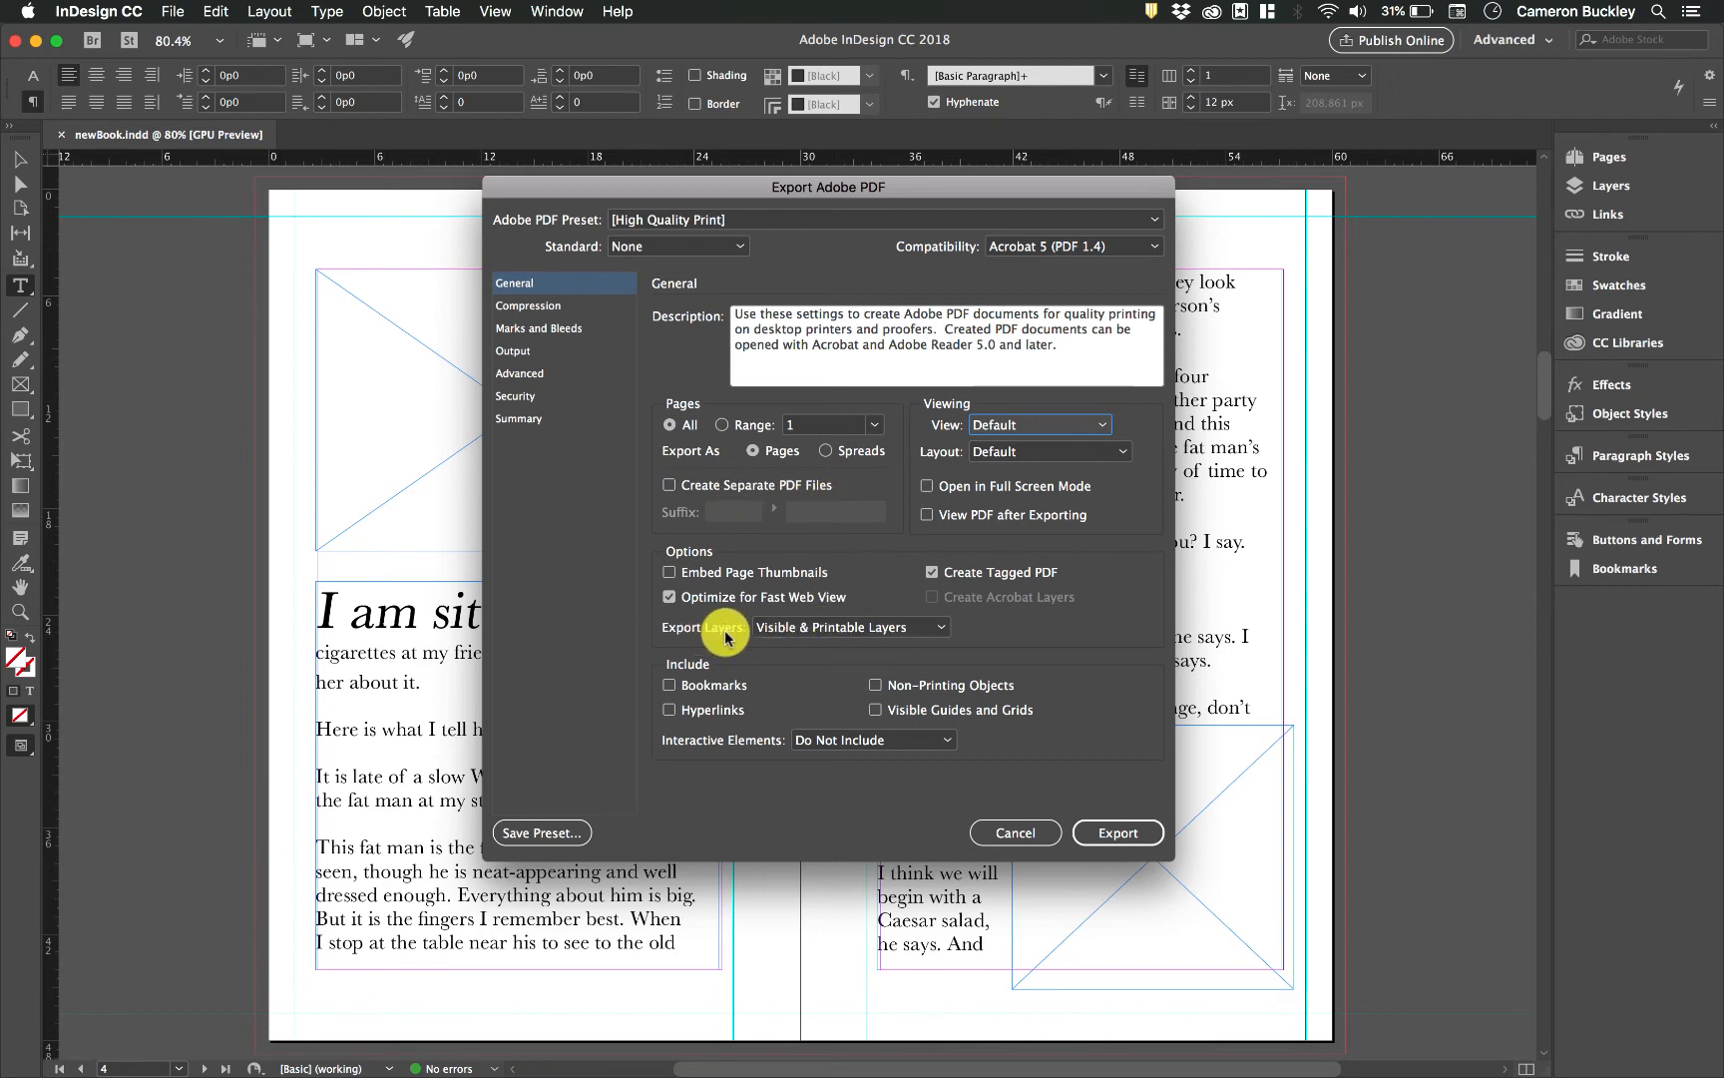
pyautogui.click(784, 629)
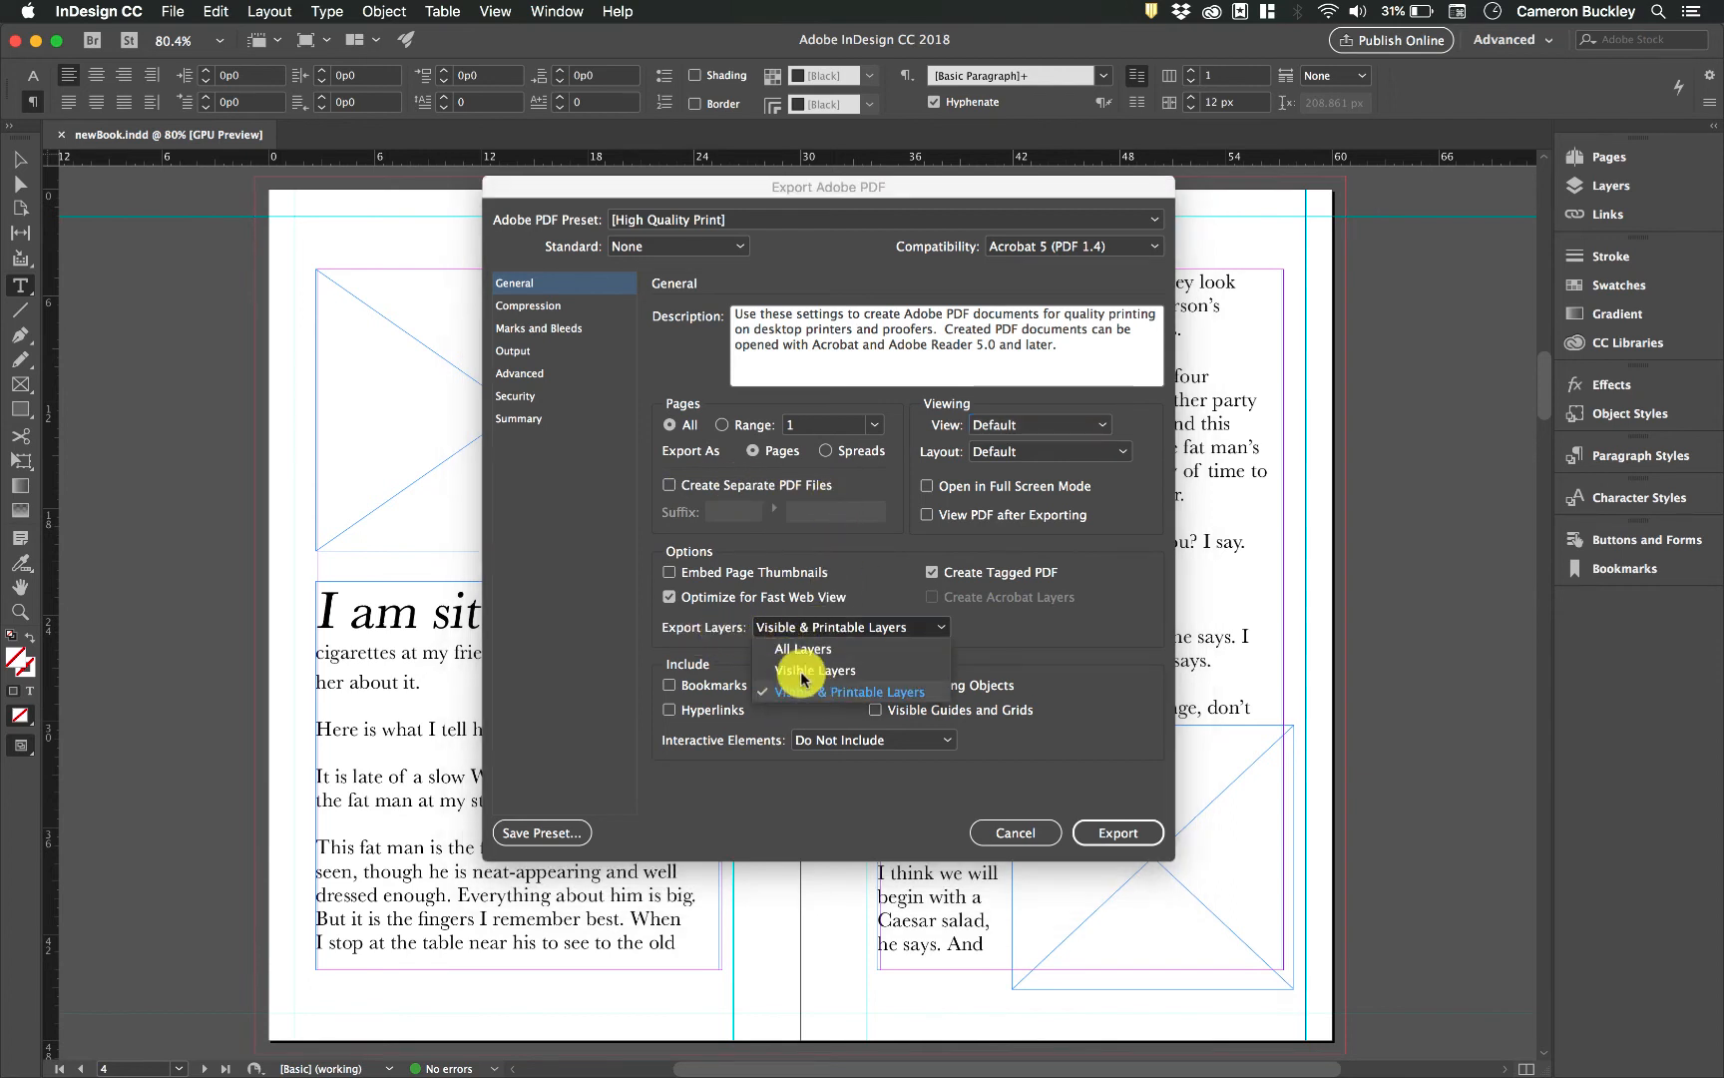
pyautogui.click(813, 672)
pyautogui.click(820, 626)
pyautogui.click(806, 647)
pyautogui.click(788, 629)
pyautogui.click(813, 692)
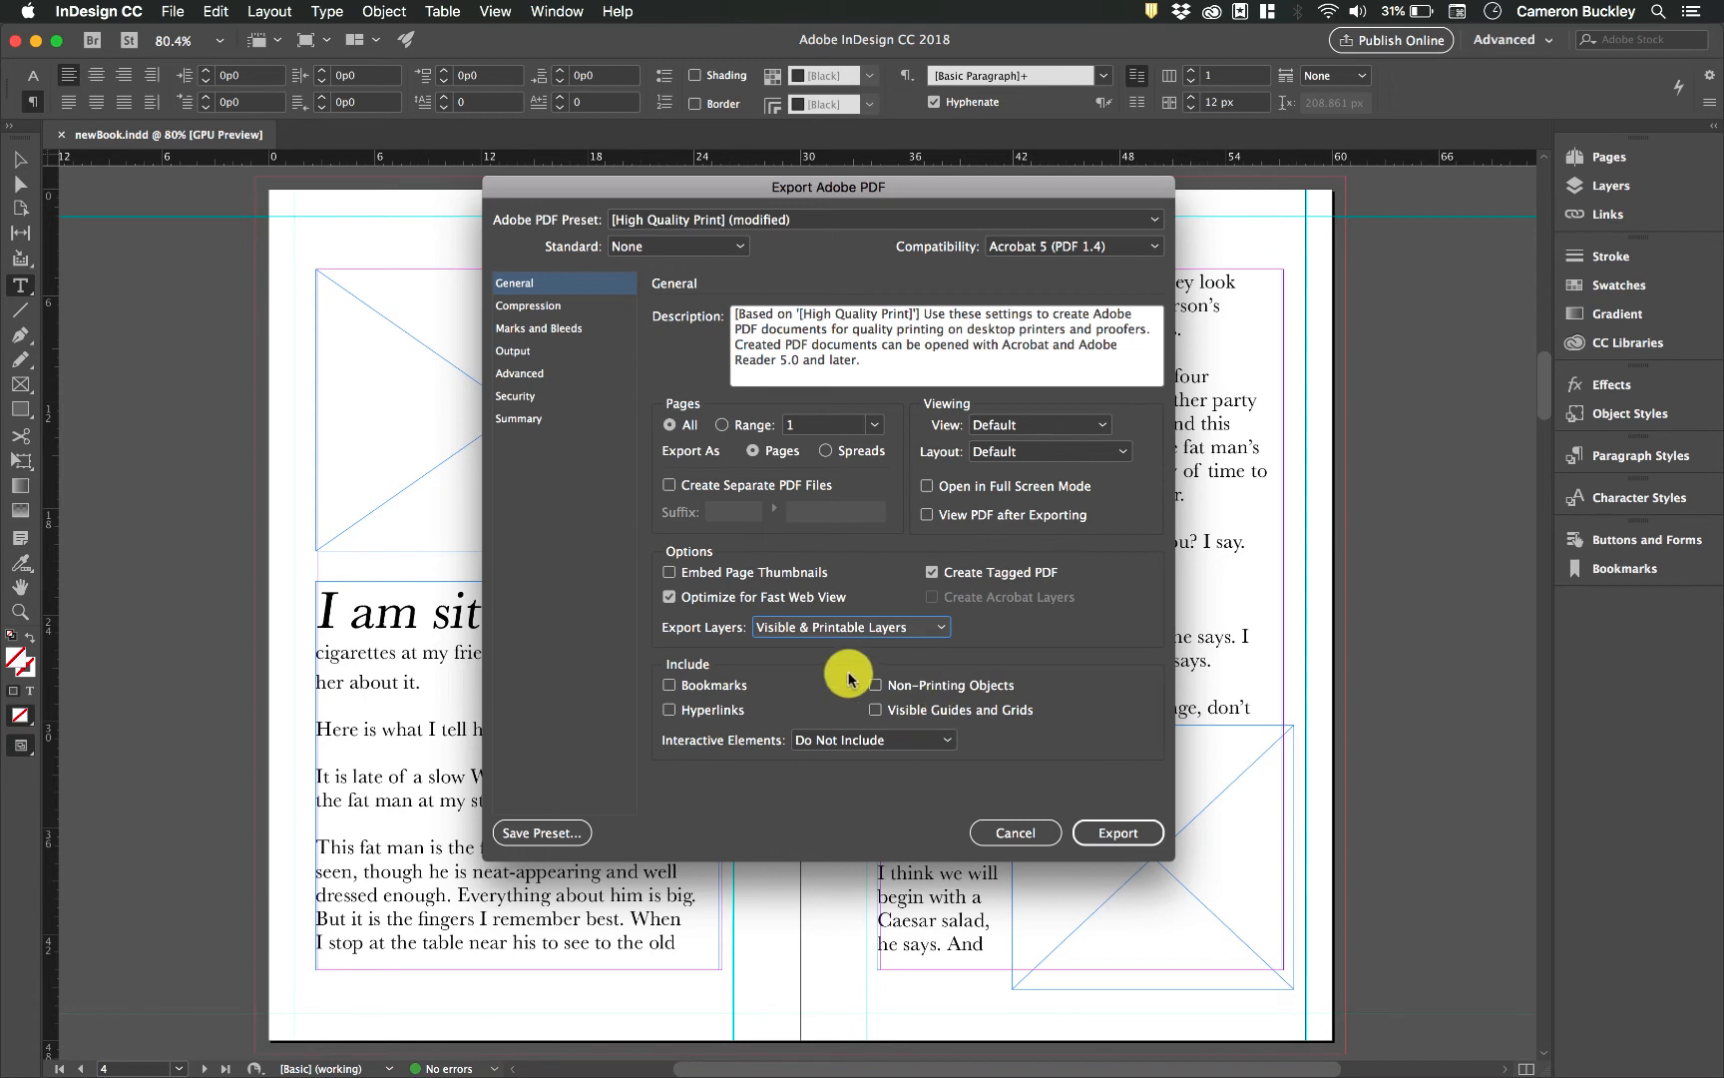
# Examine the color image compression settings, including the downsampling method, resolution thresholds and compression type.
pyautogui.click(569, 306)
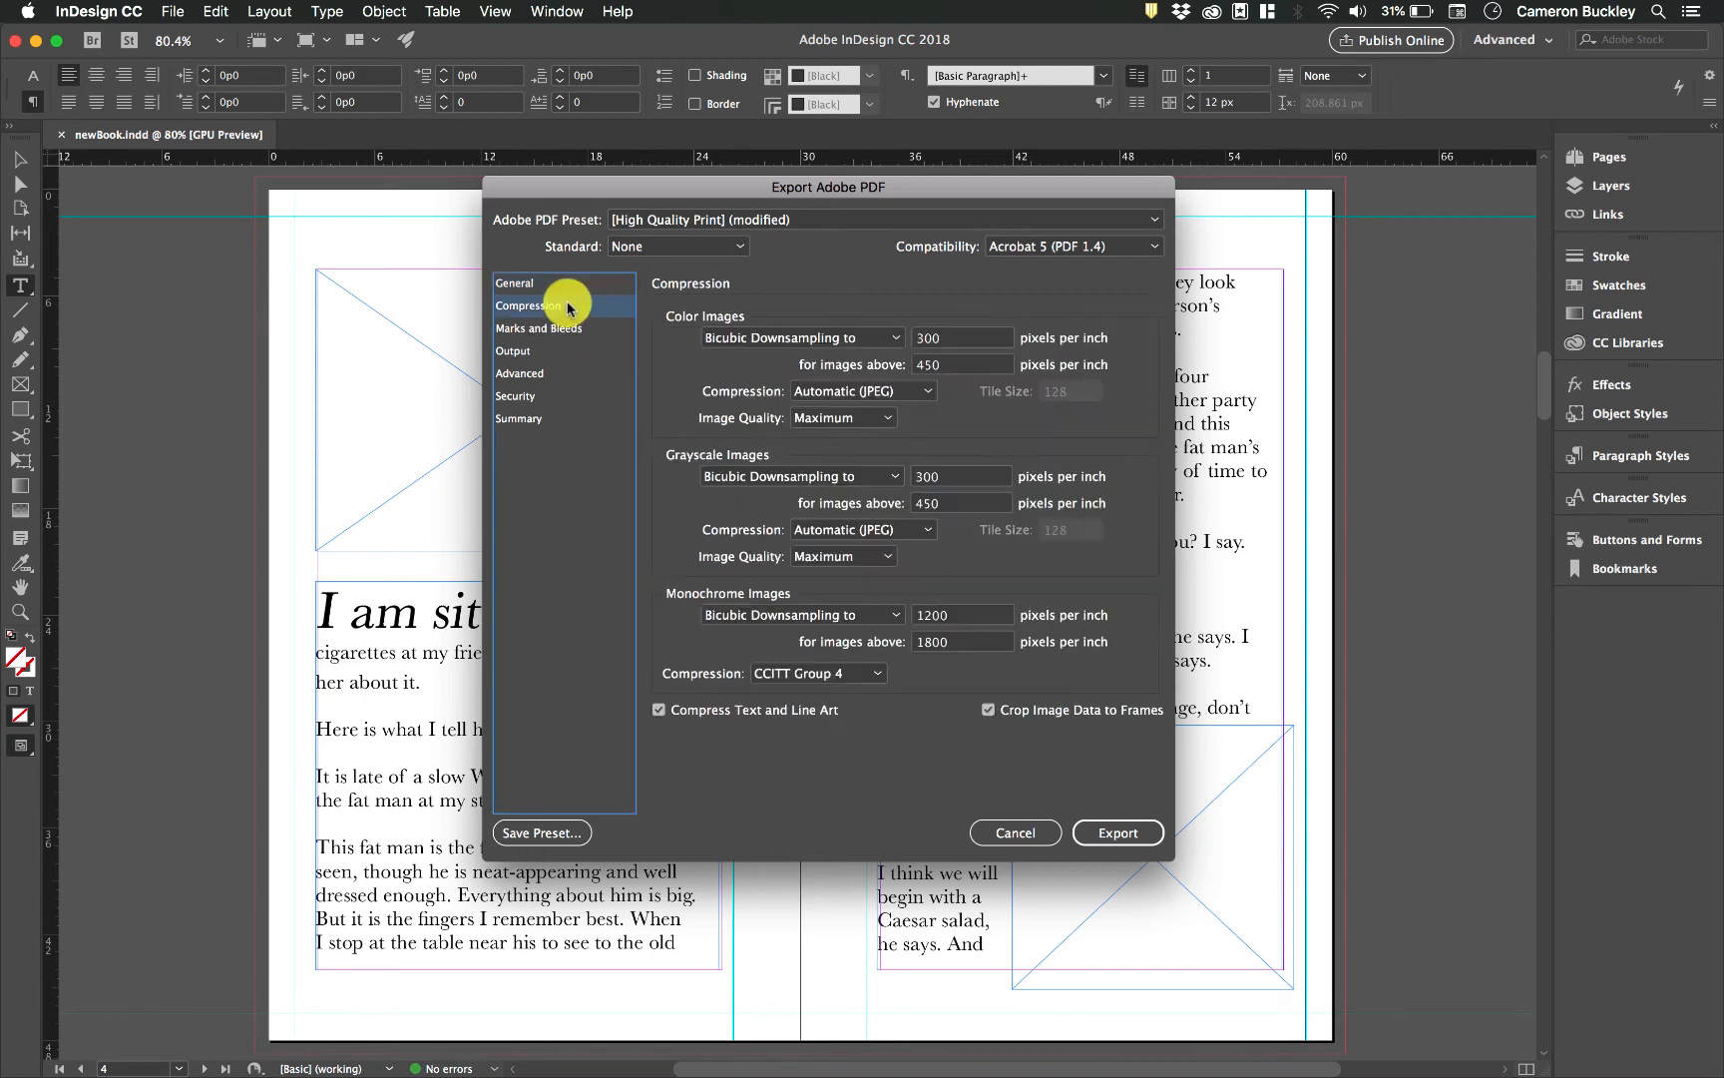
pyautogui.click(858, 339)
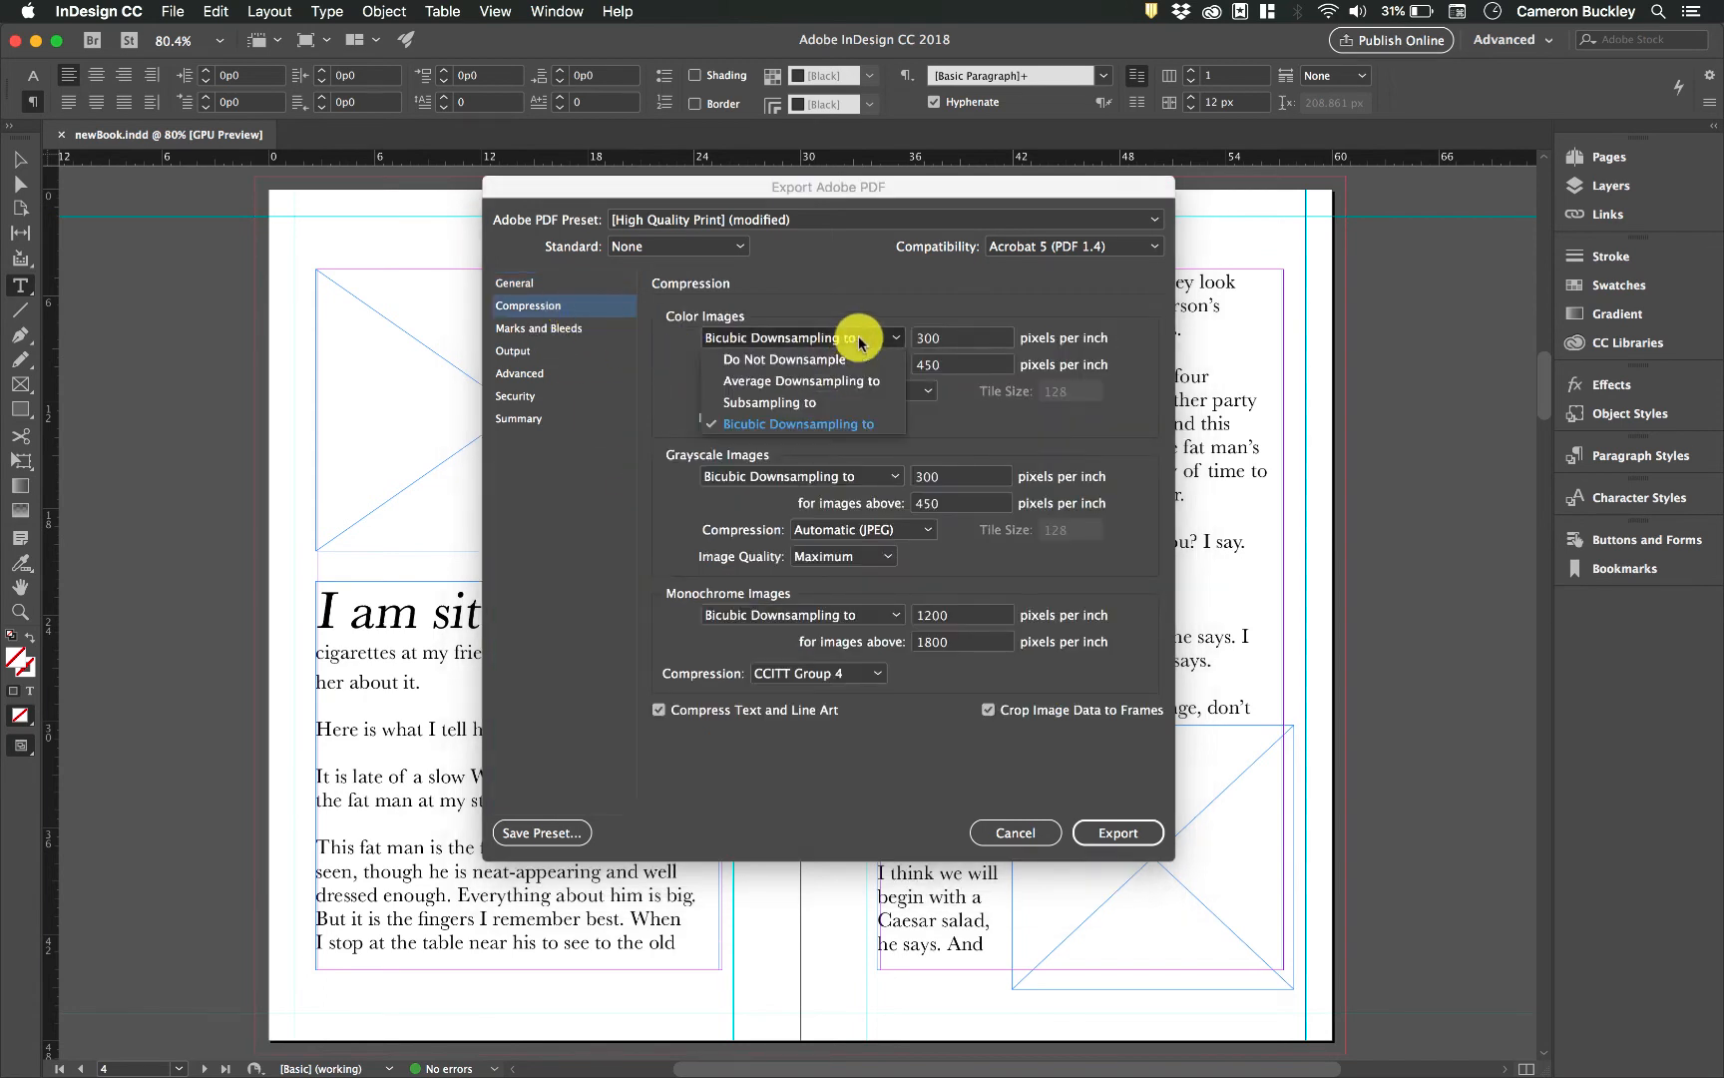
pyautogui.click(828, 423)
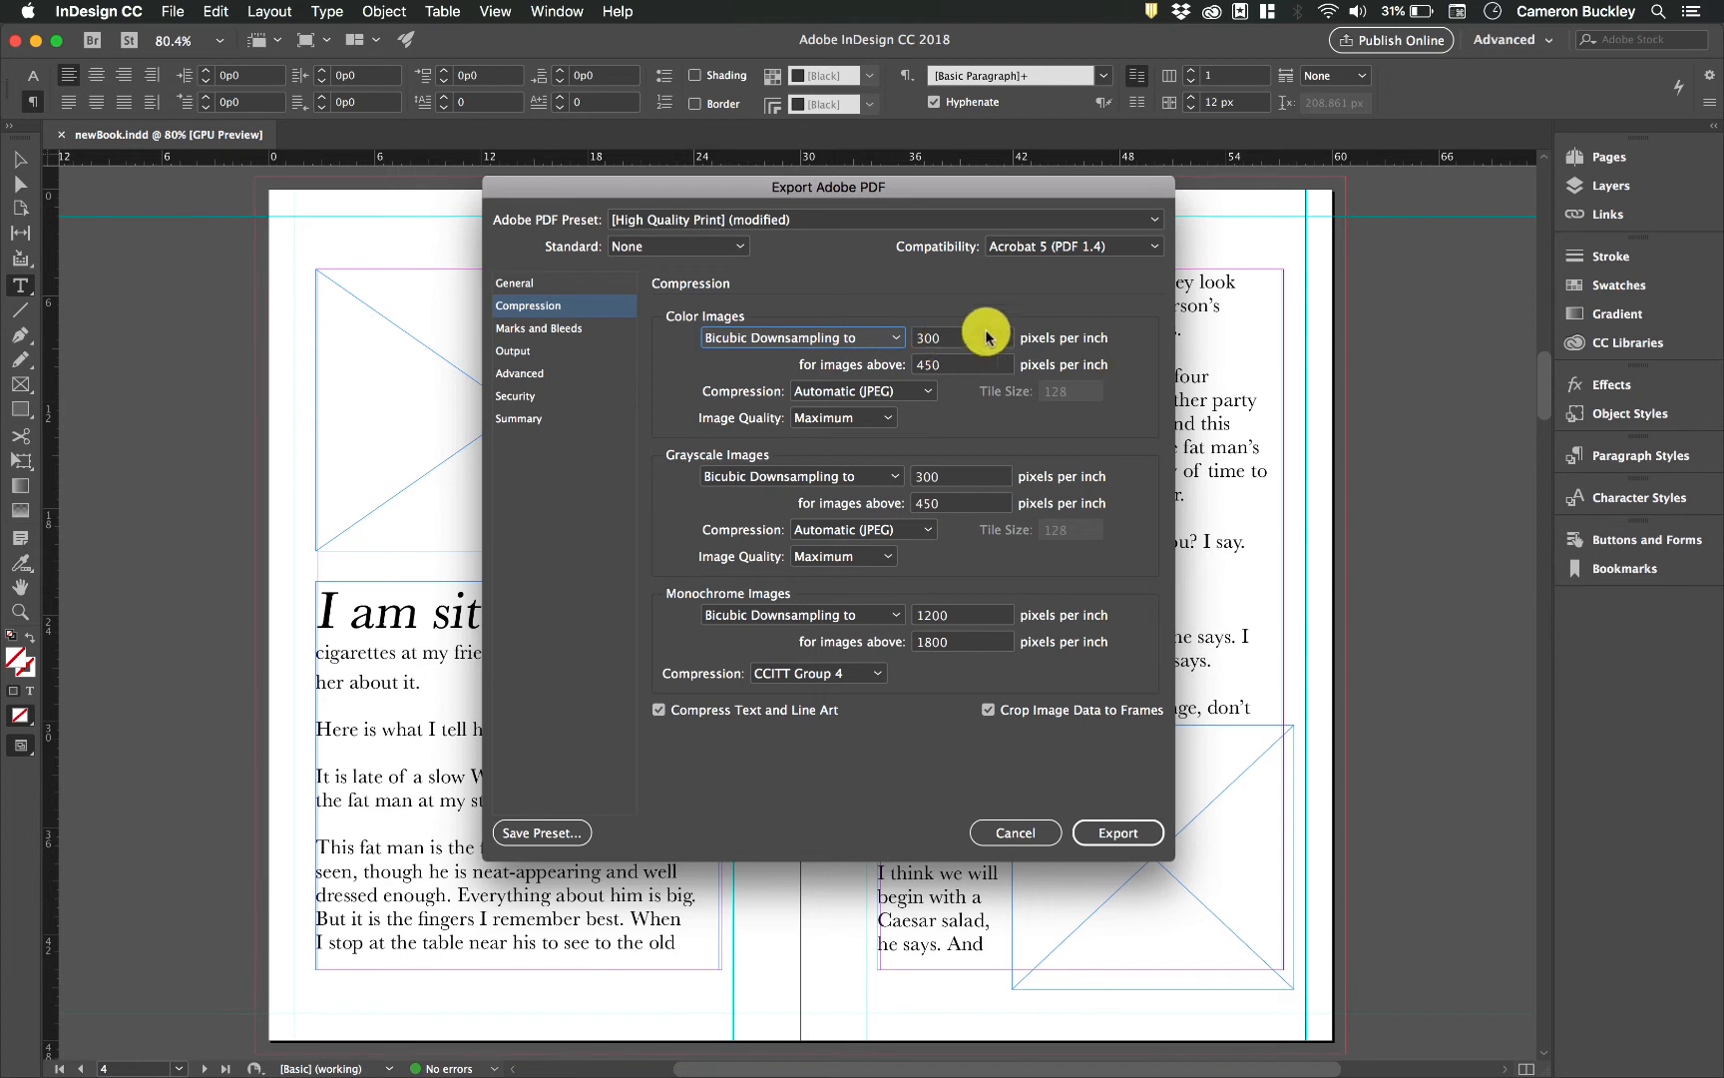
pyautogui.press('Tab')
pyautogui.press('Tab')
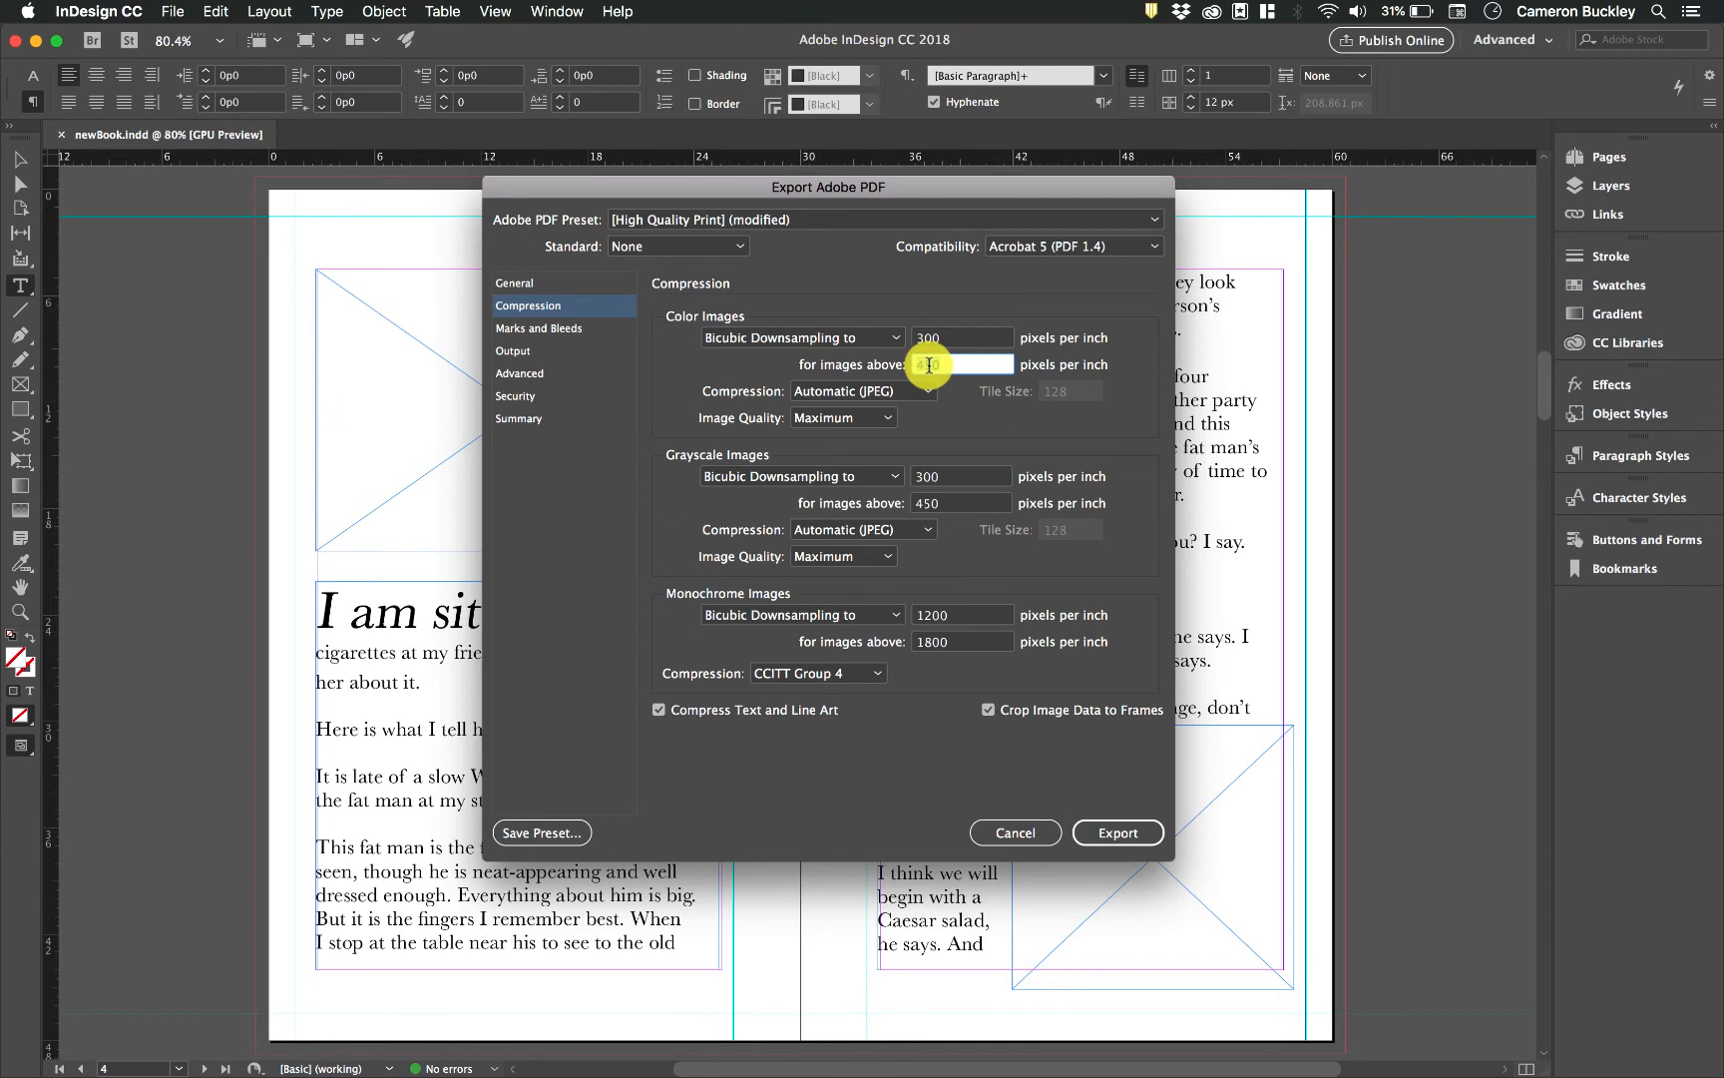
pyautogui.doubleClick(951, 338)
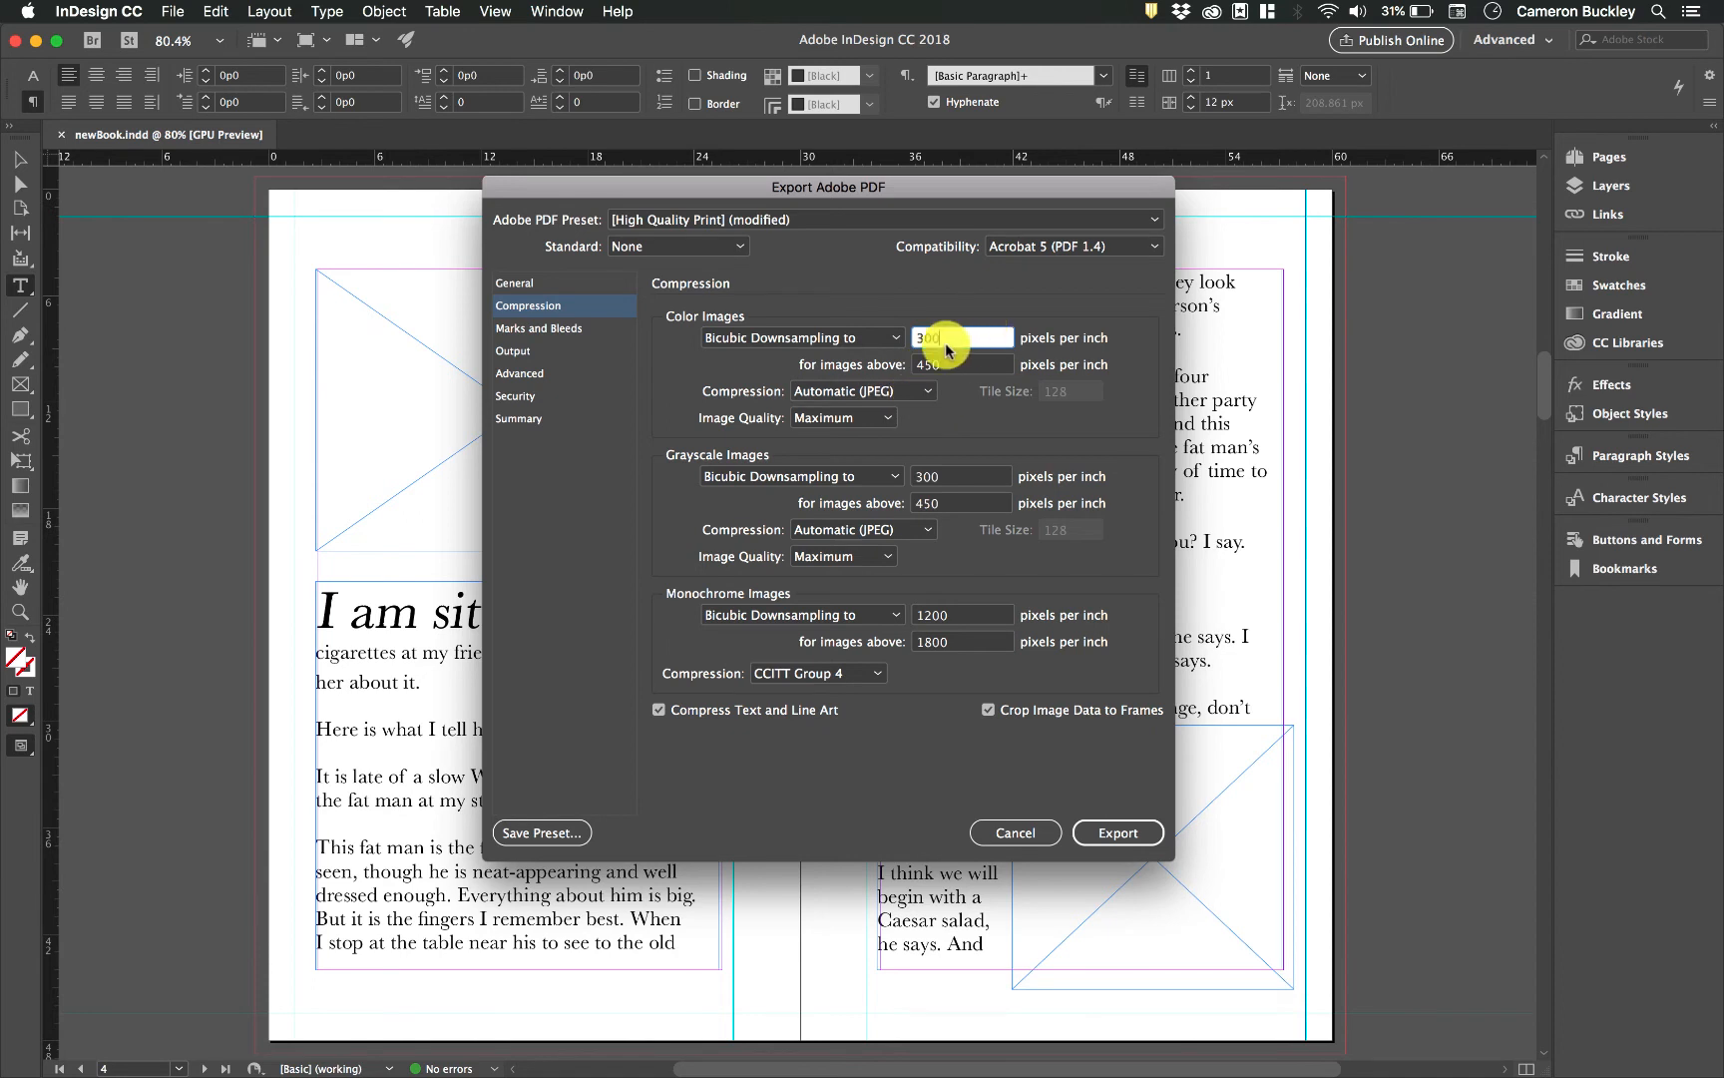
pyautogui.click(924, 393)
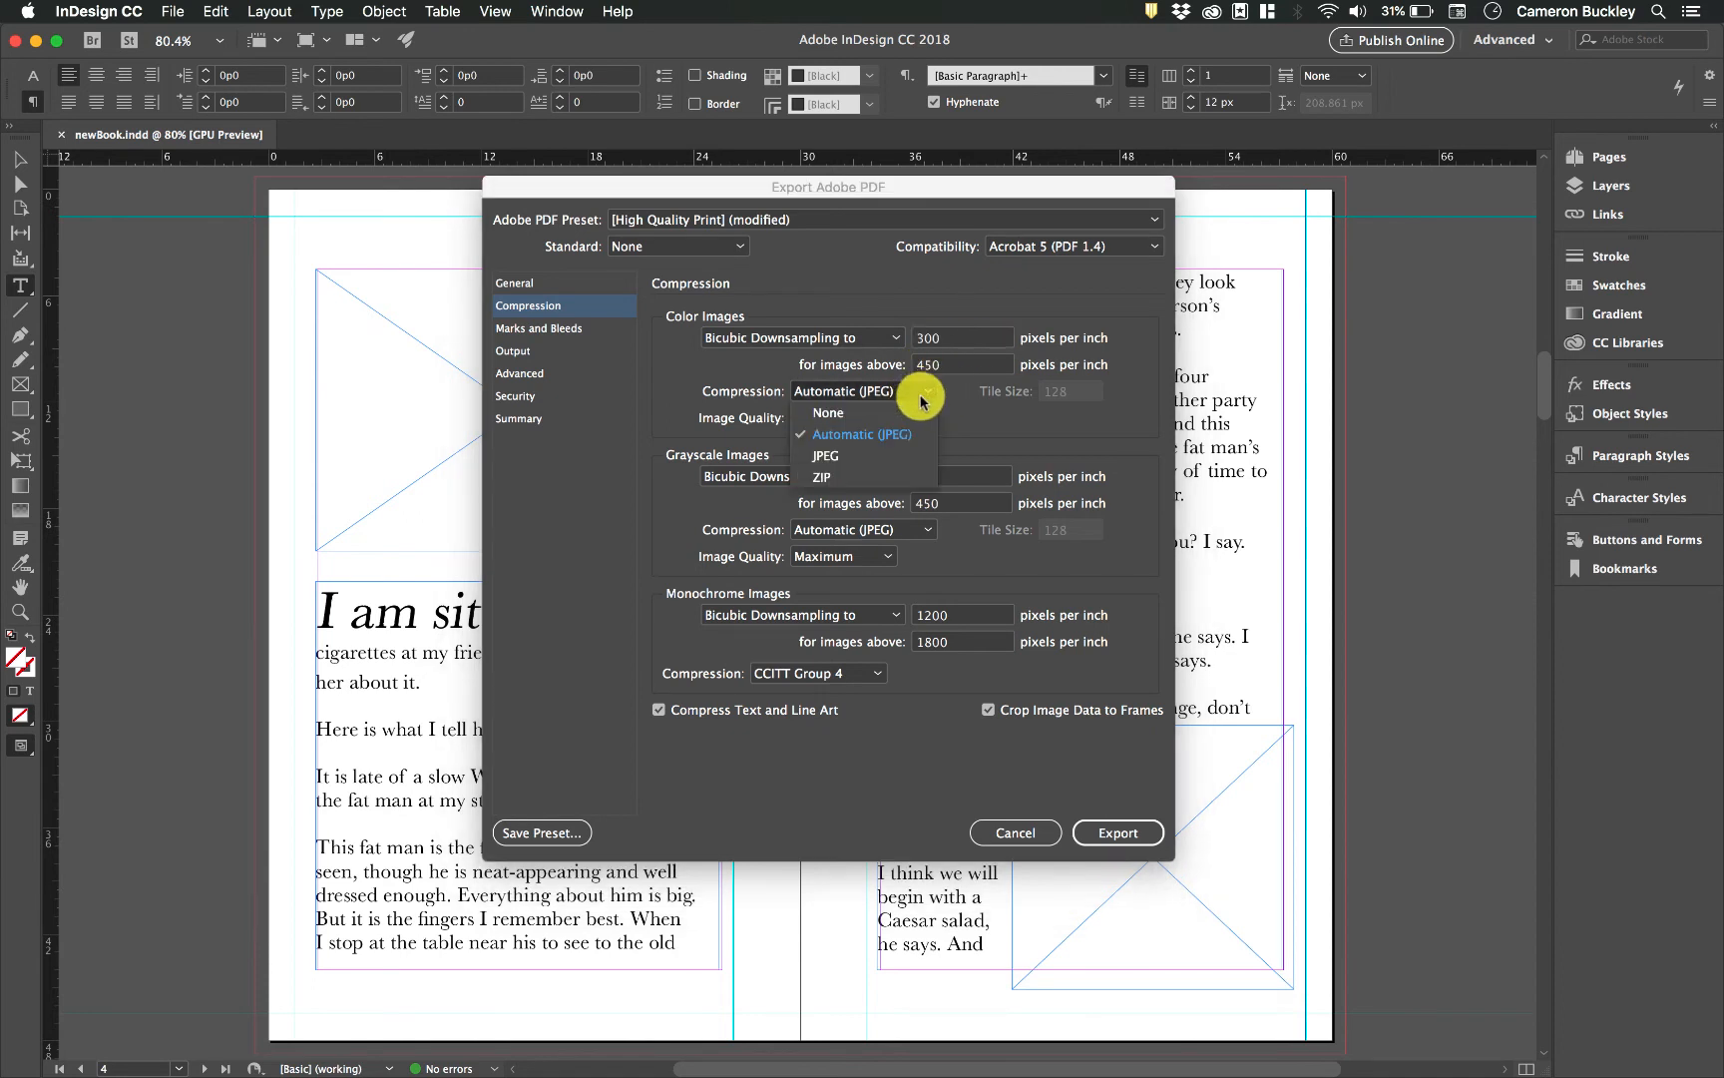
pyautogui.click(934, 389)
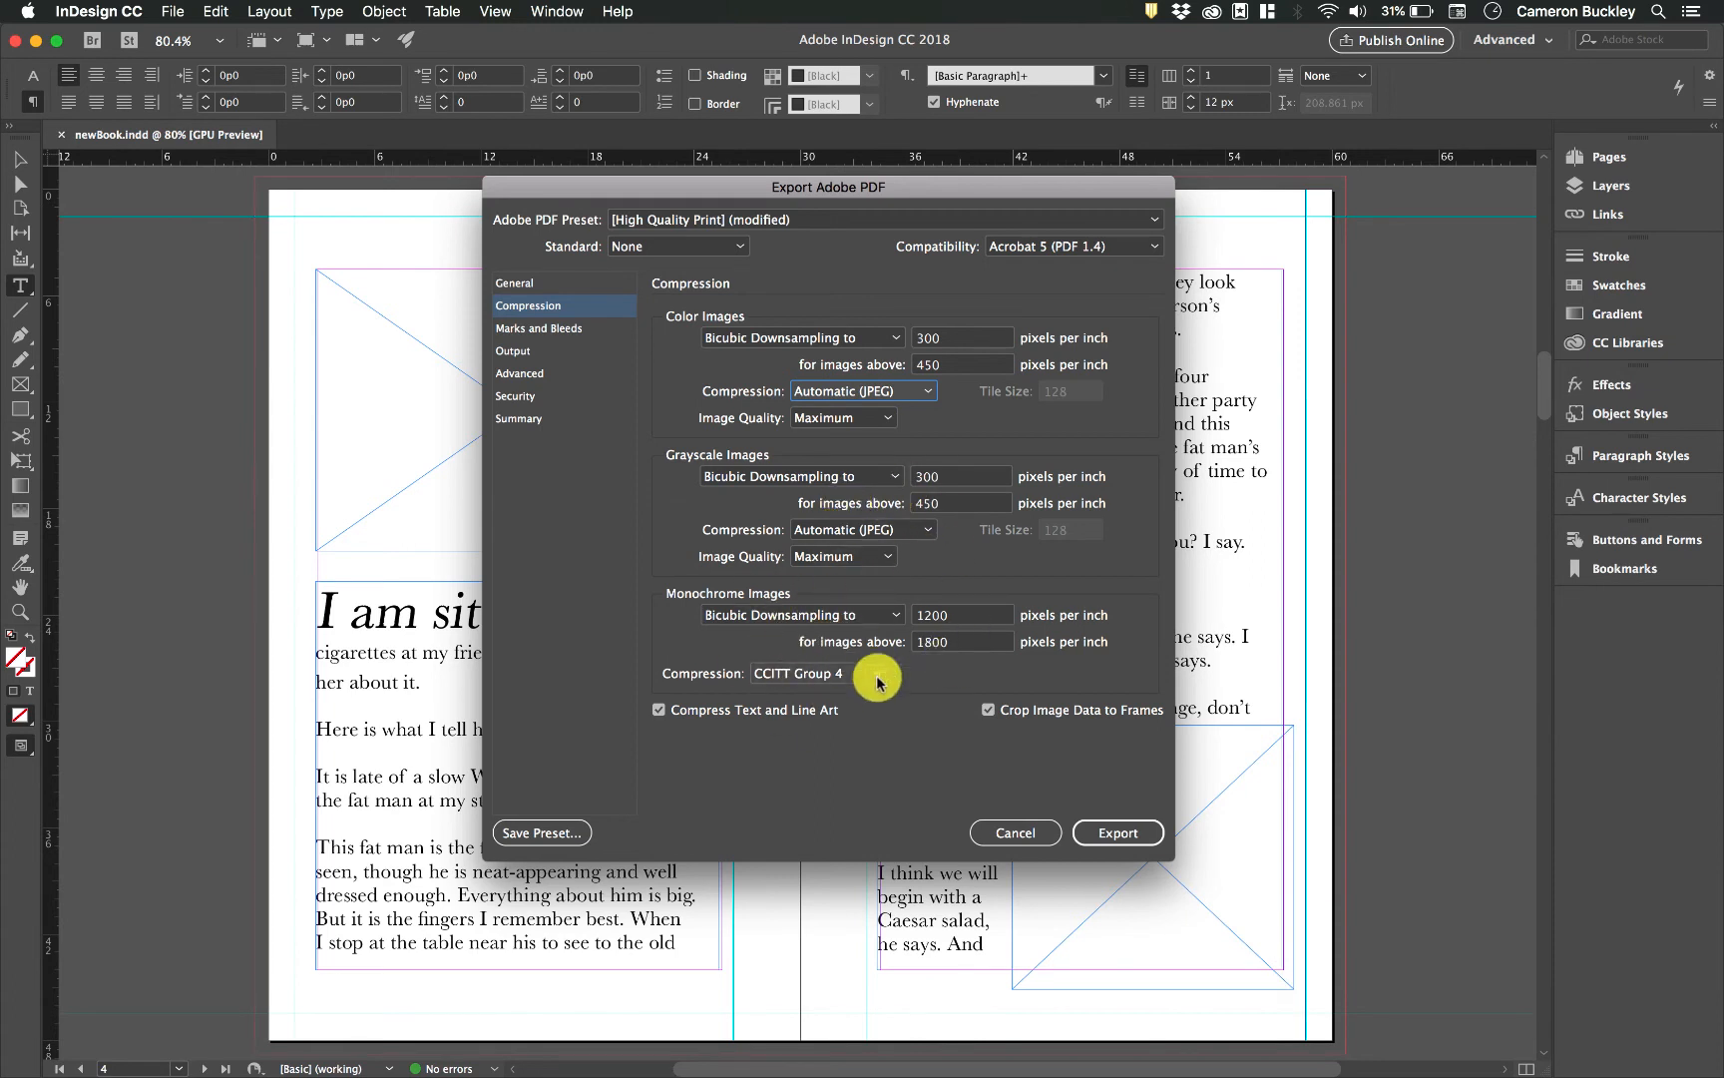
# Leave printer's marks off and make the PDF export use the document bleed settings.
pyautogui.click(575, 331)
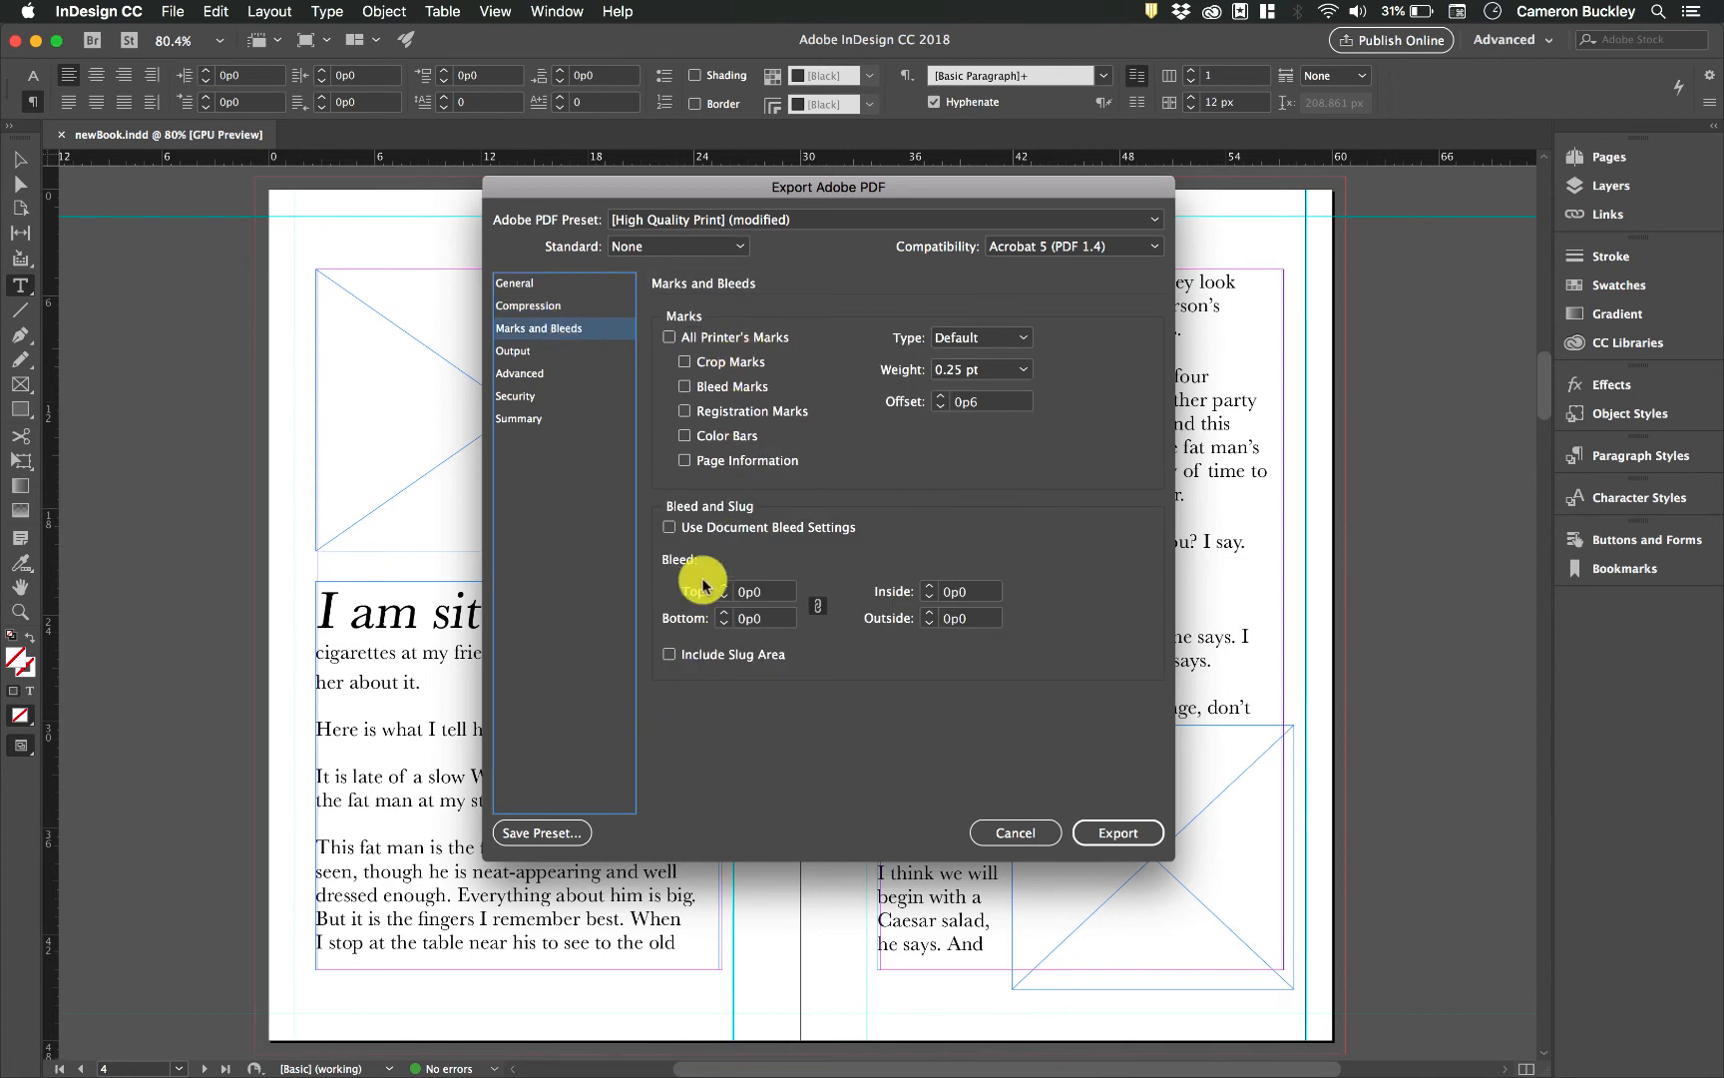
pyautogui.click(741, 337)
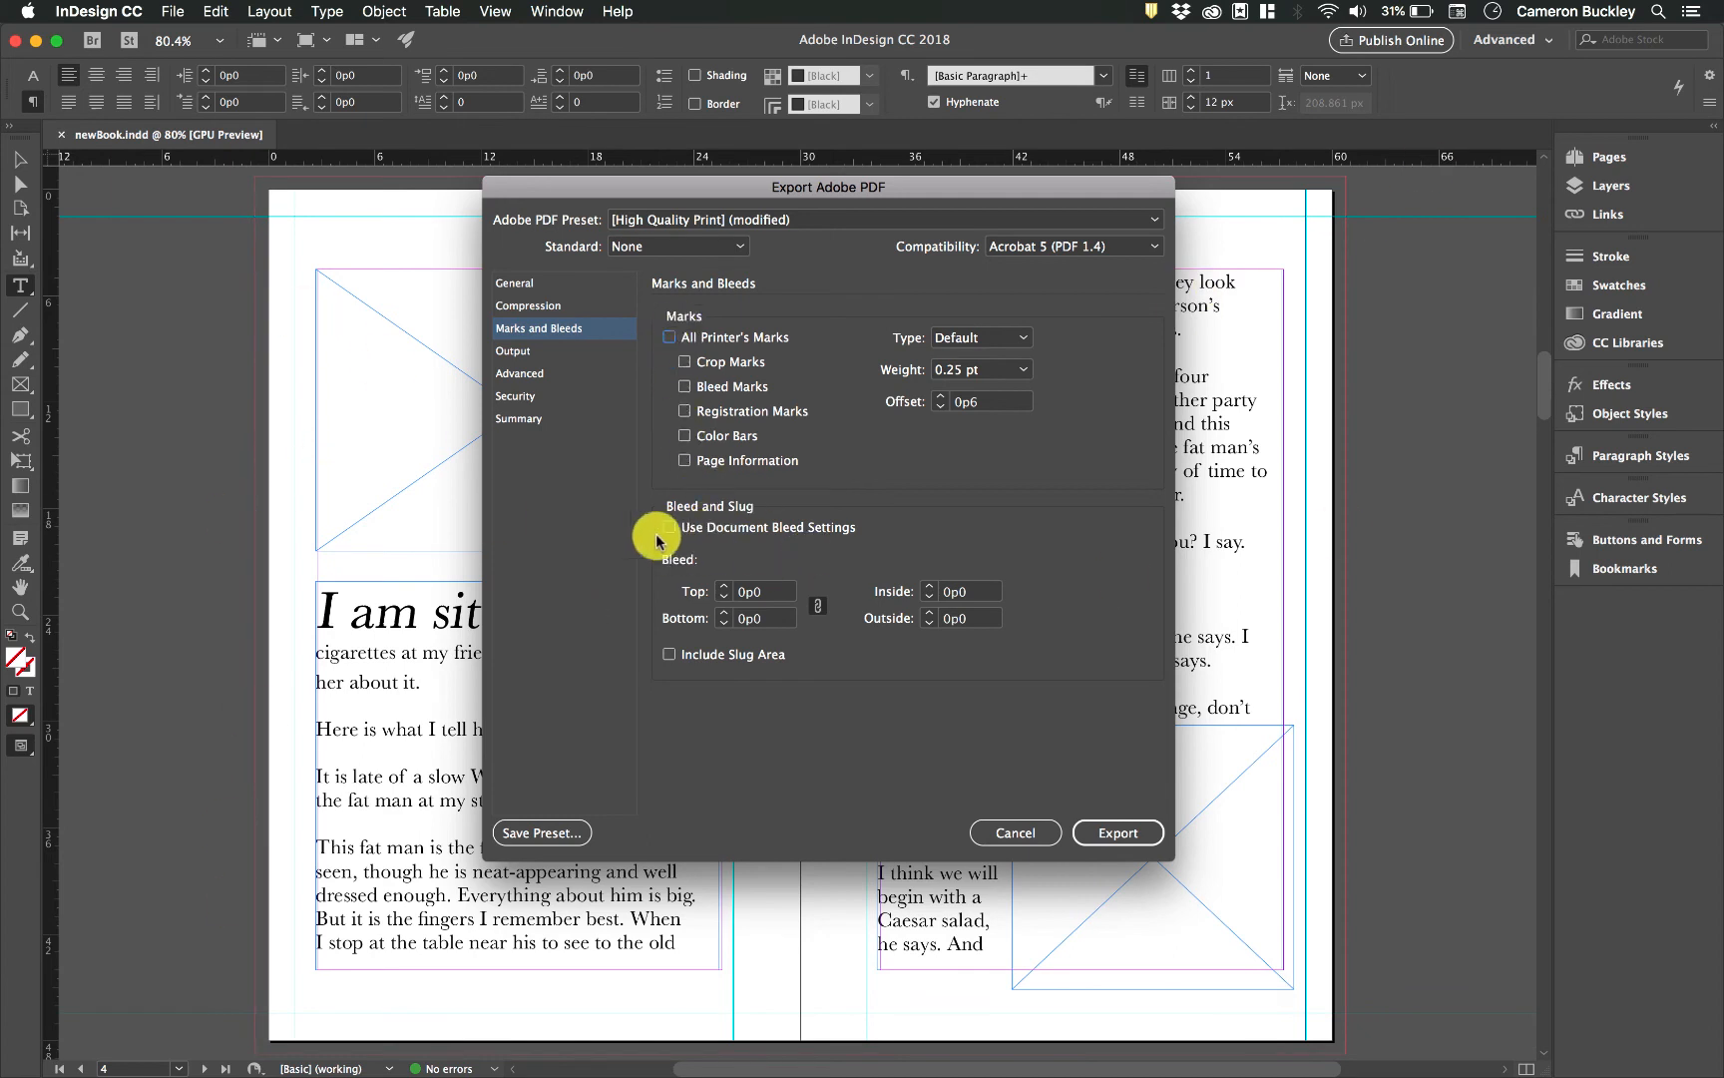
pyautogui.click(695, 531)
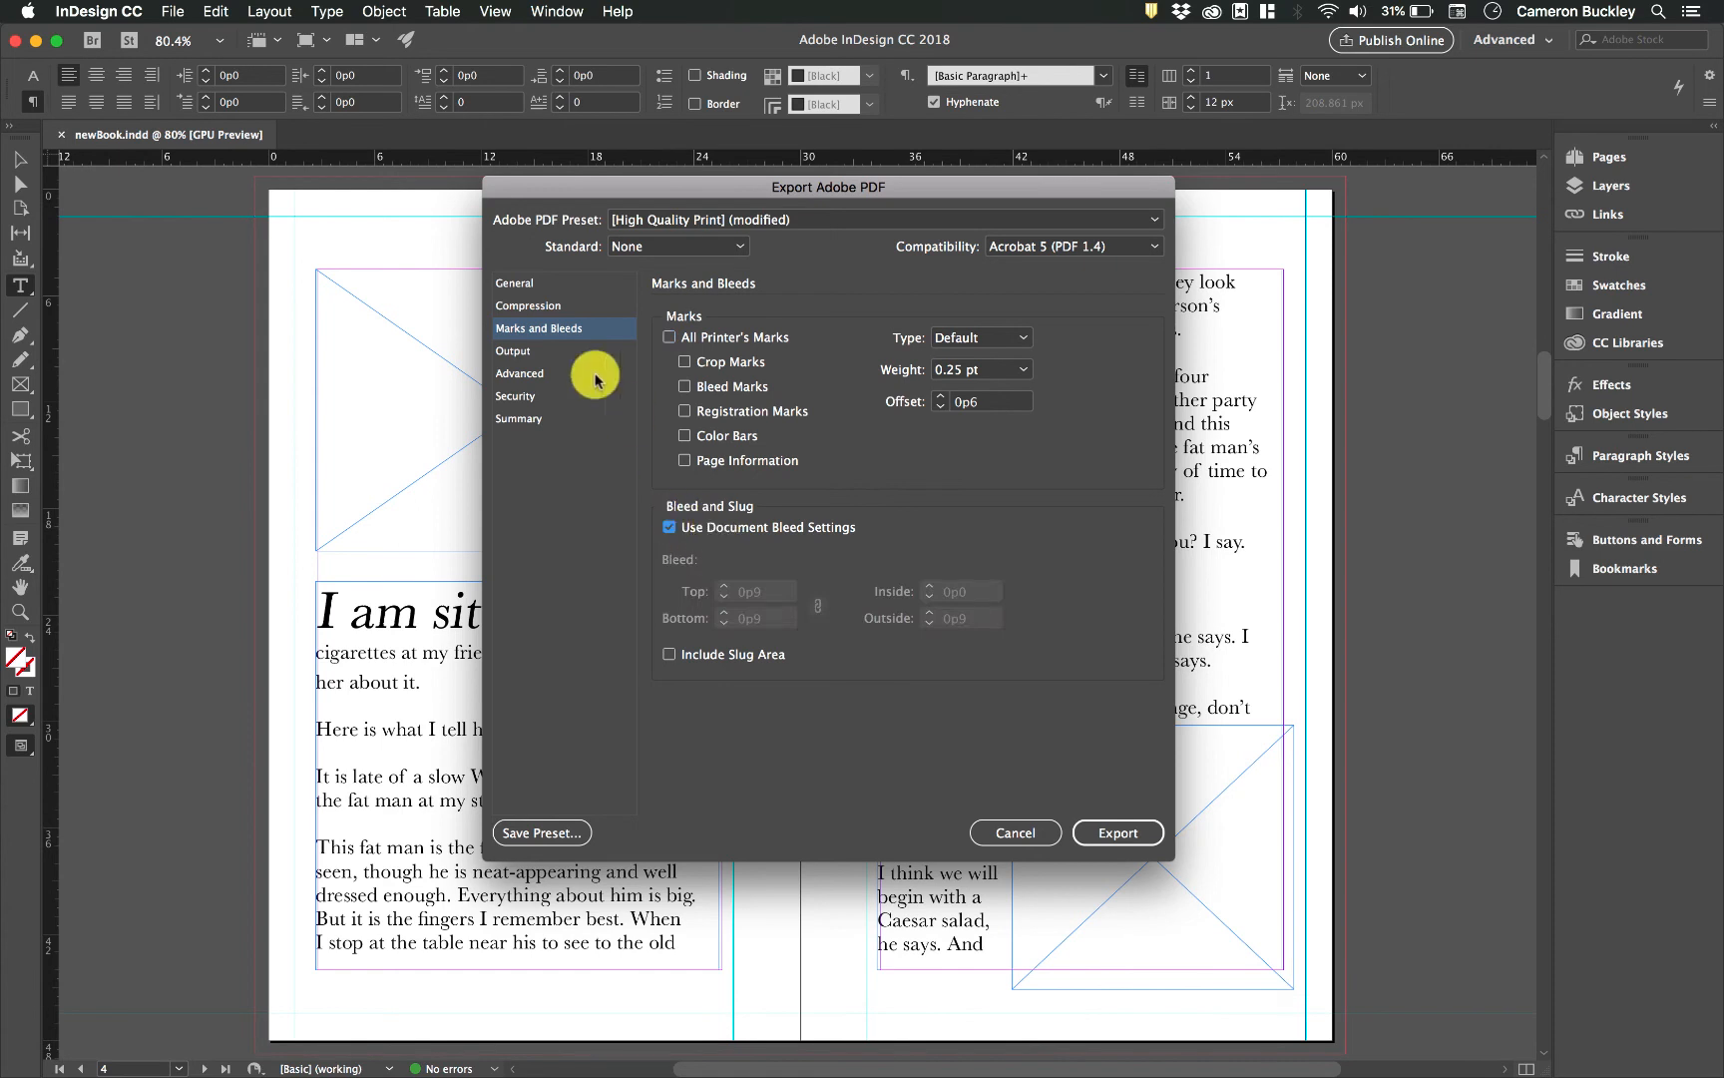
# Review the color conversion options and the export summary, and return to the general PDF settings.
pyautogui.click(552, 352)
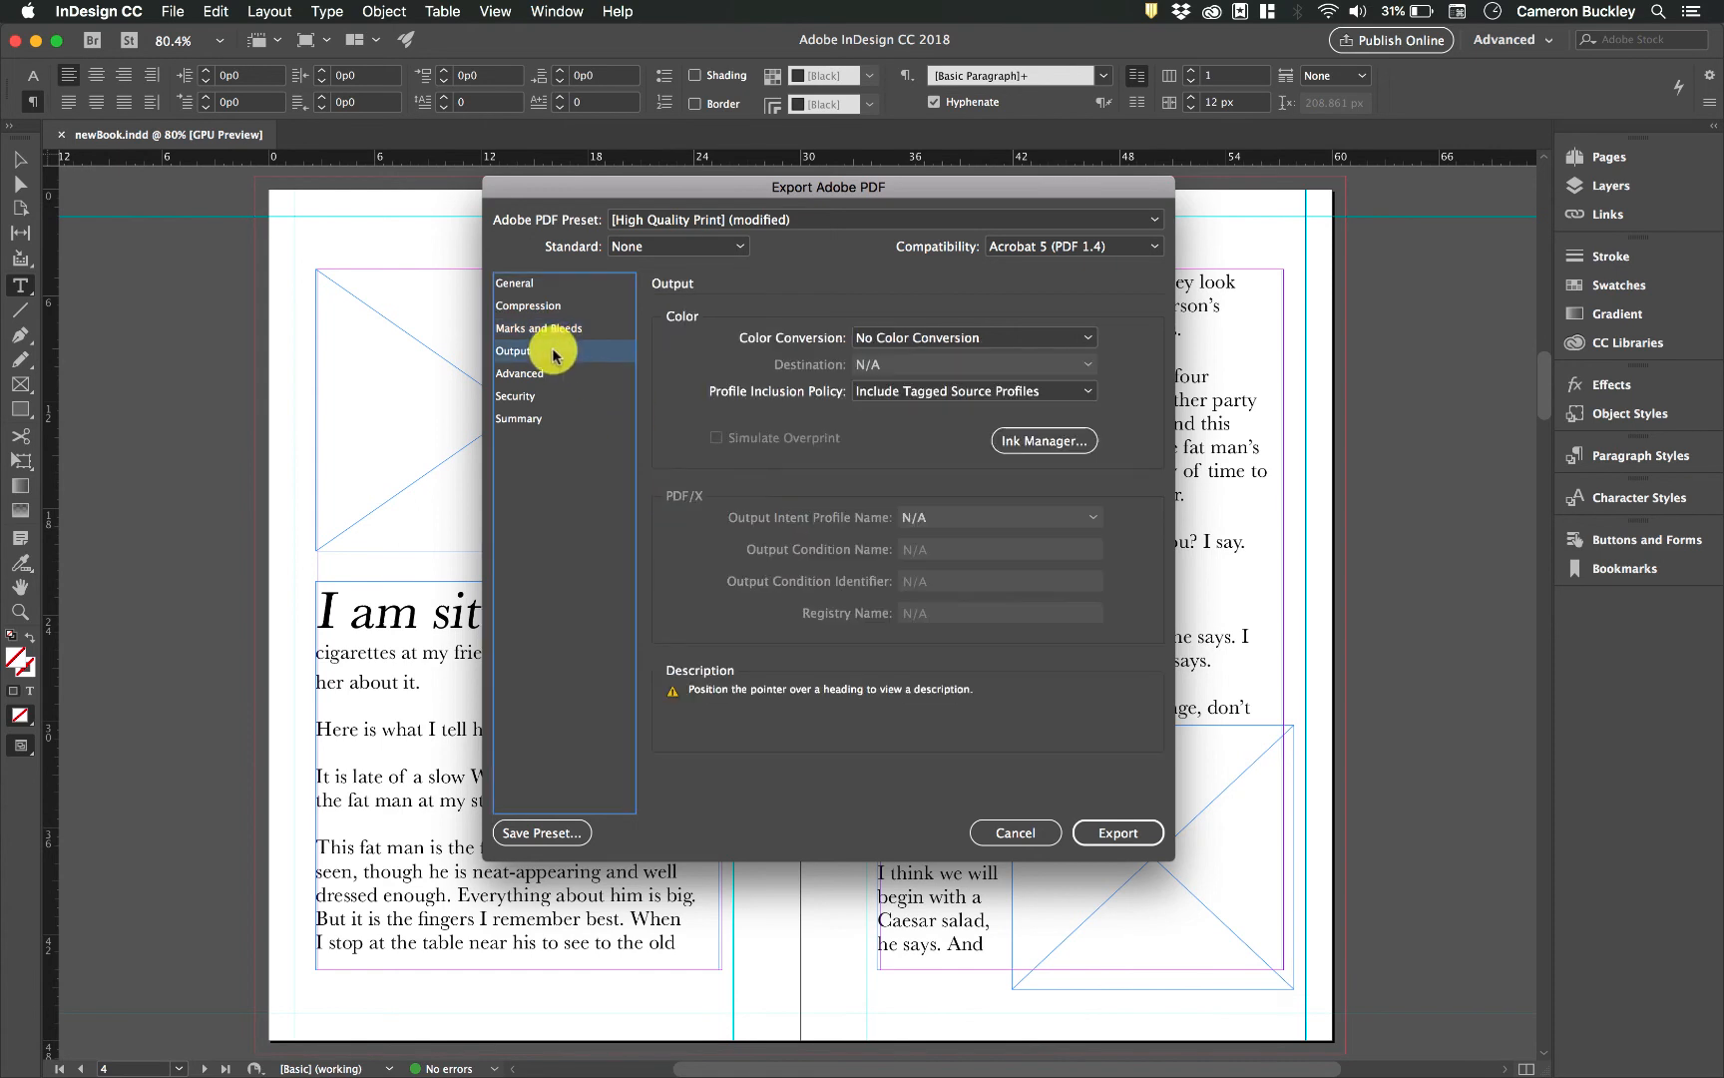
pyautogui.click(961, 336)
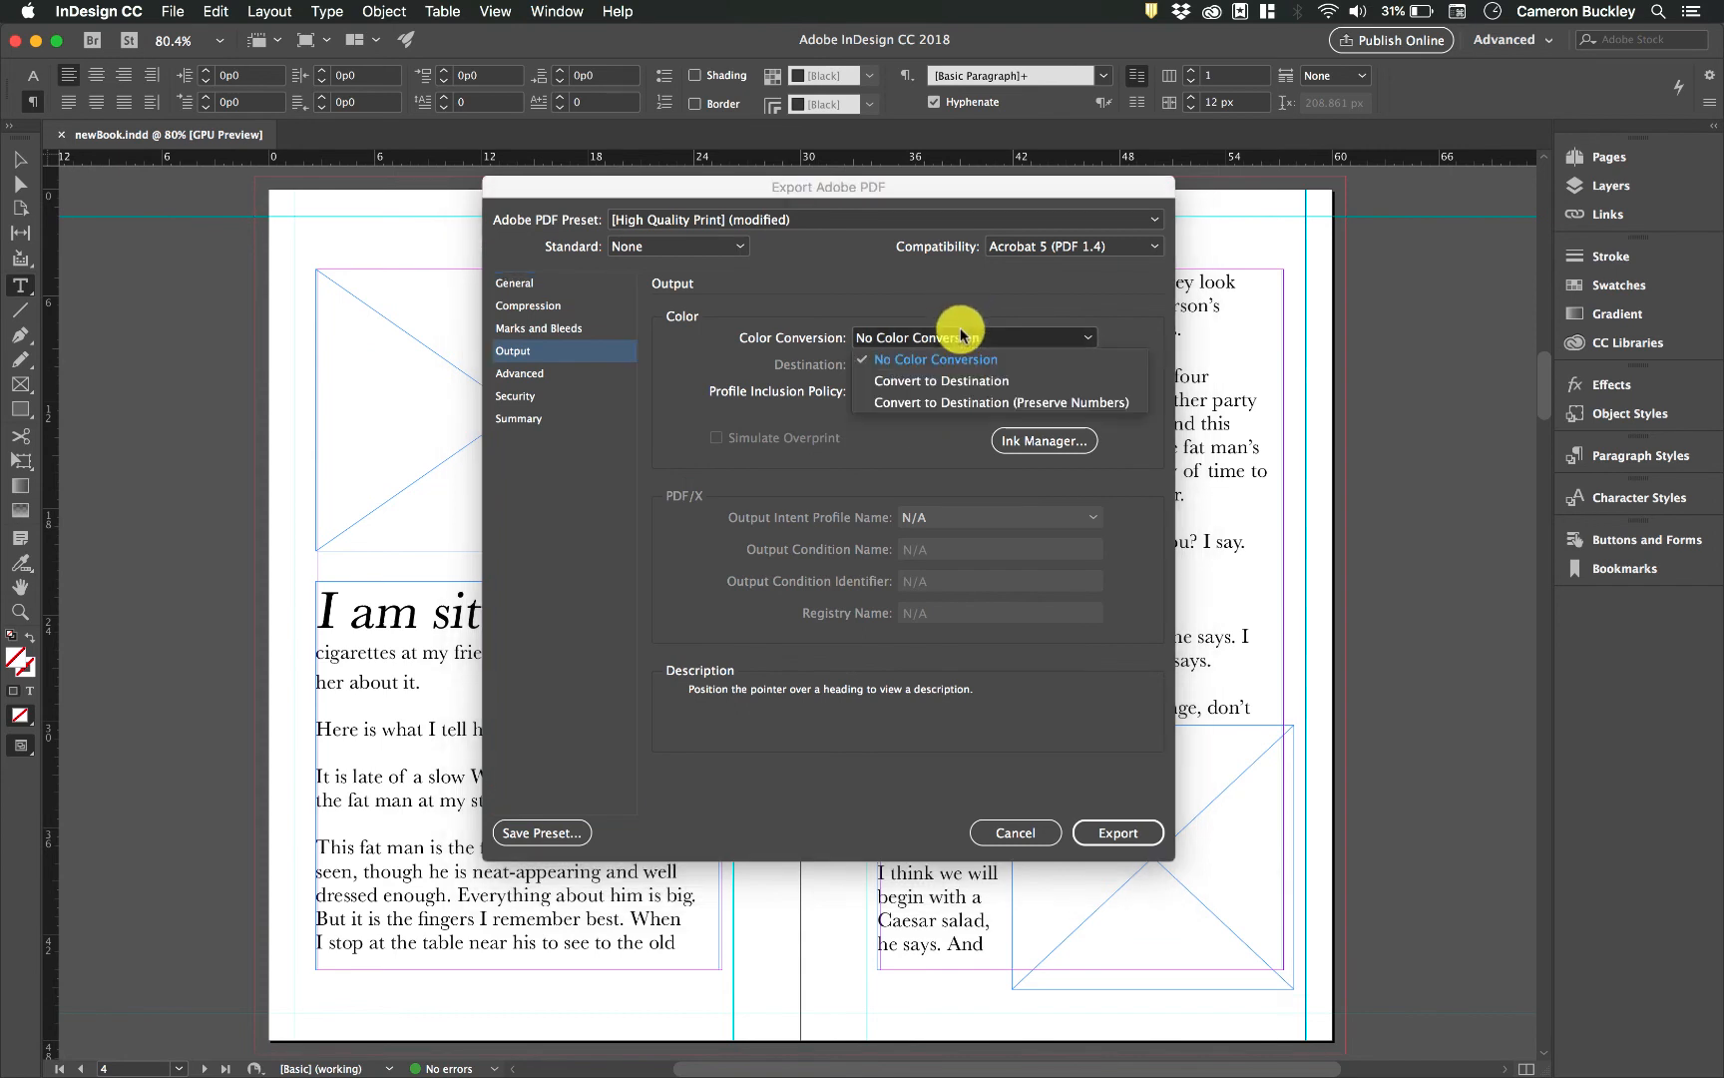
pyautogui.click(960, 336)
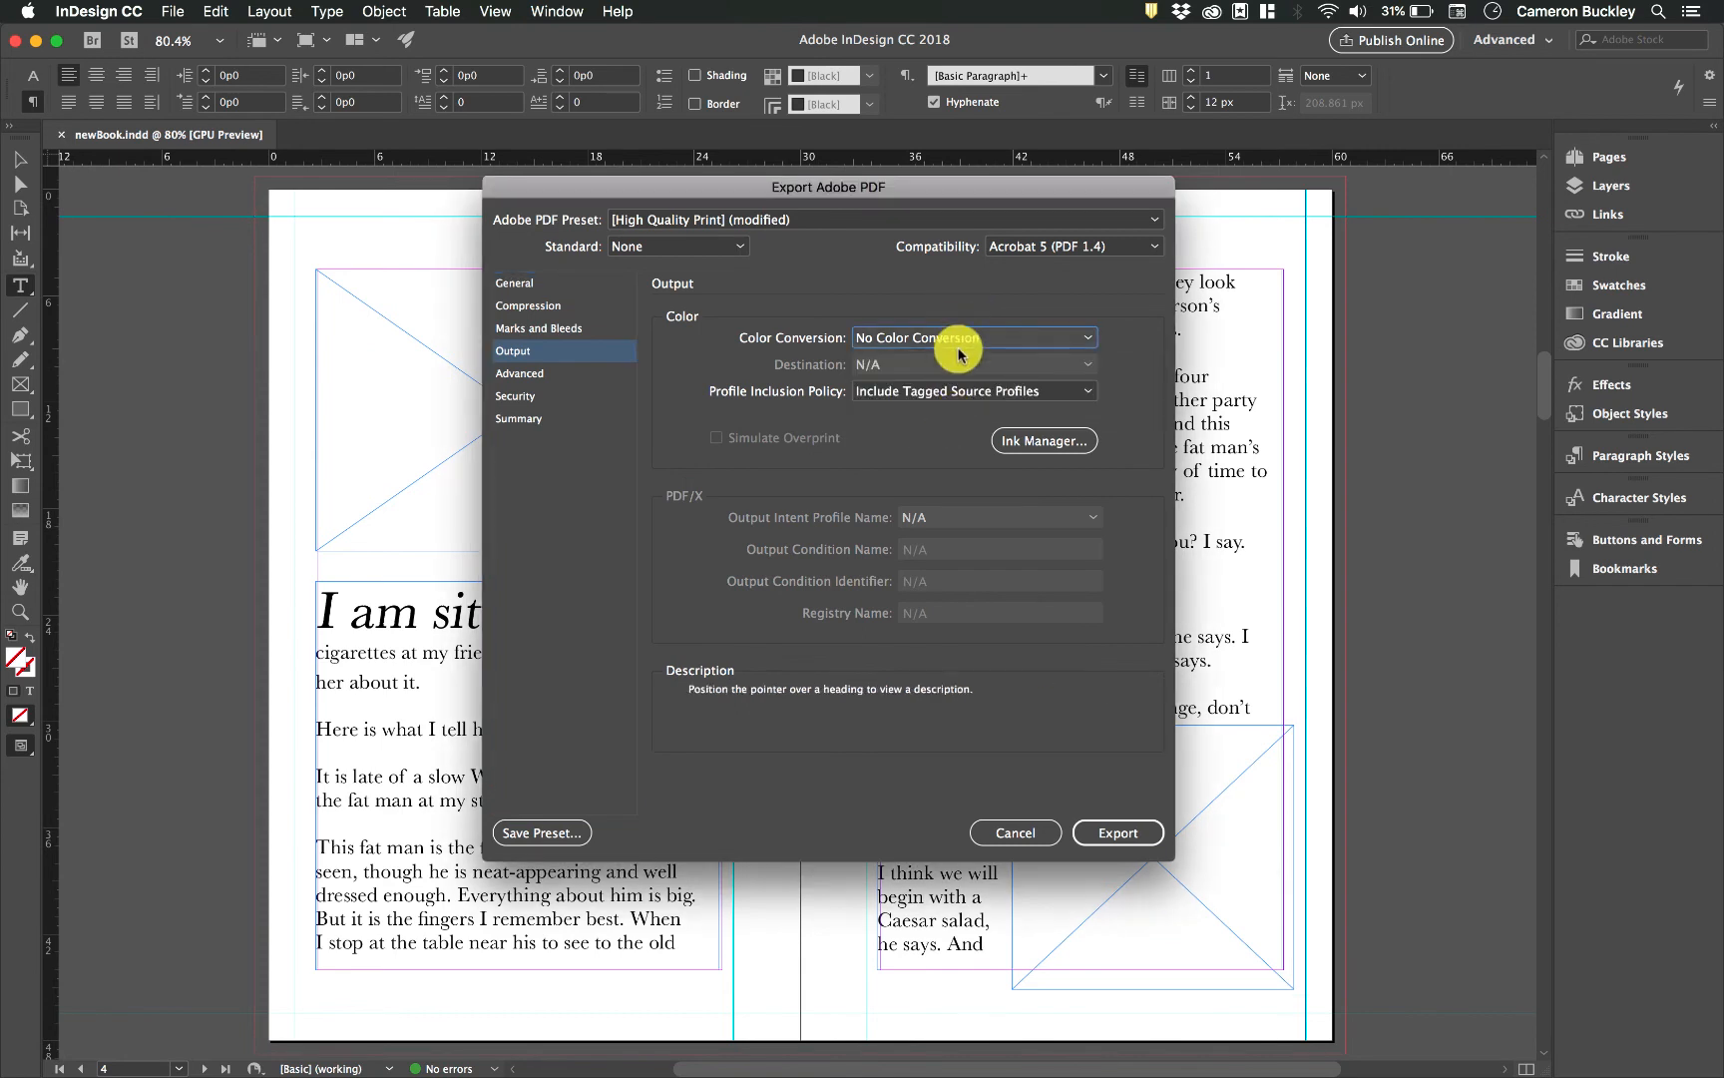
pyautogui.click(529, 417)
pyautogui.click(554, 281)
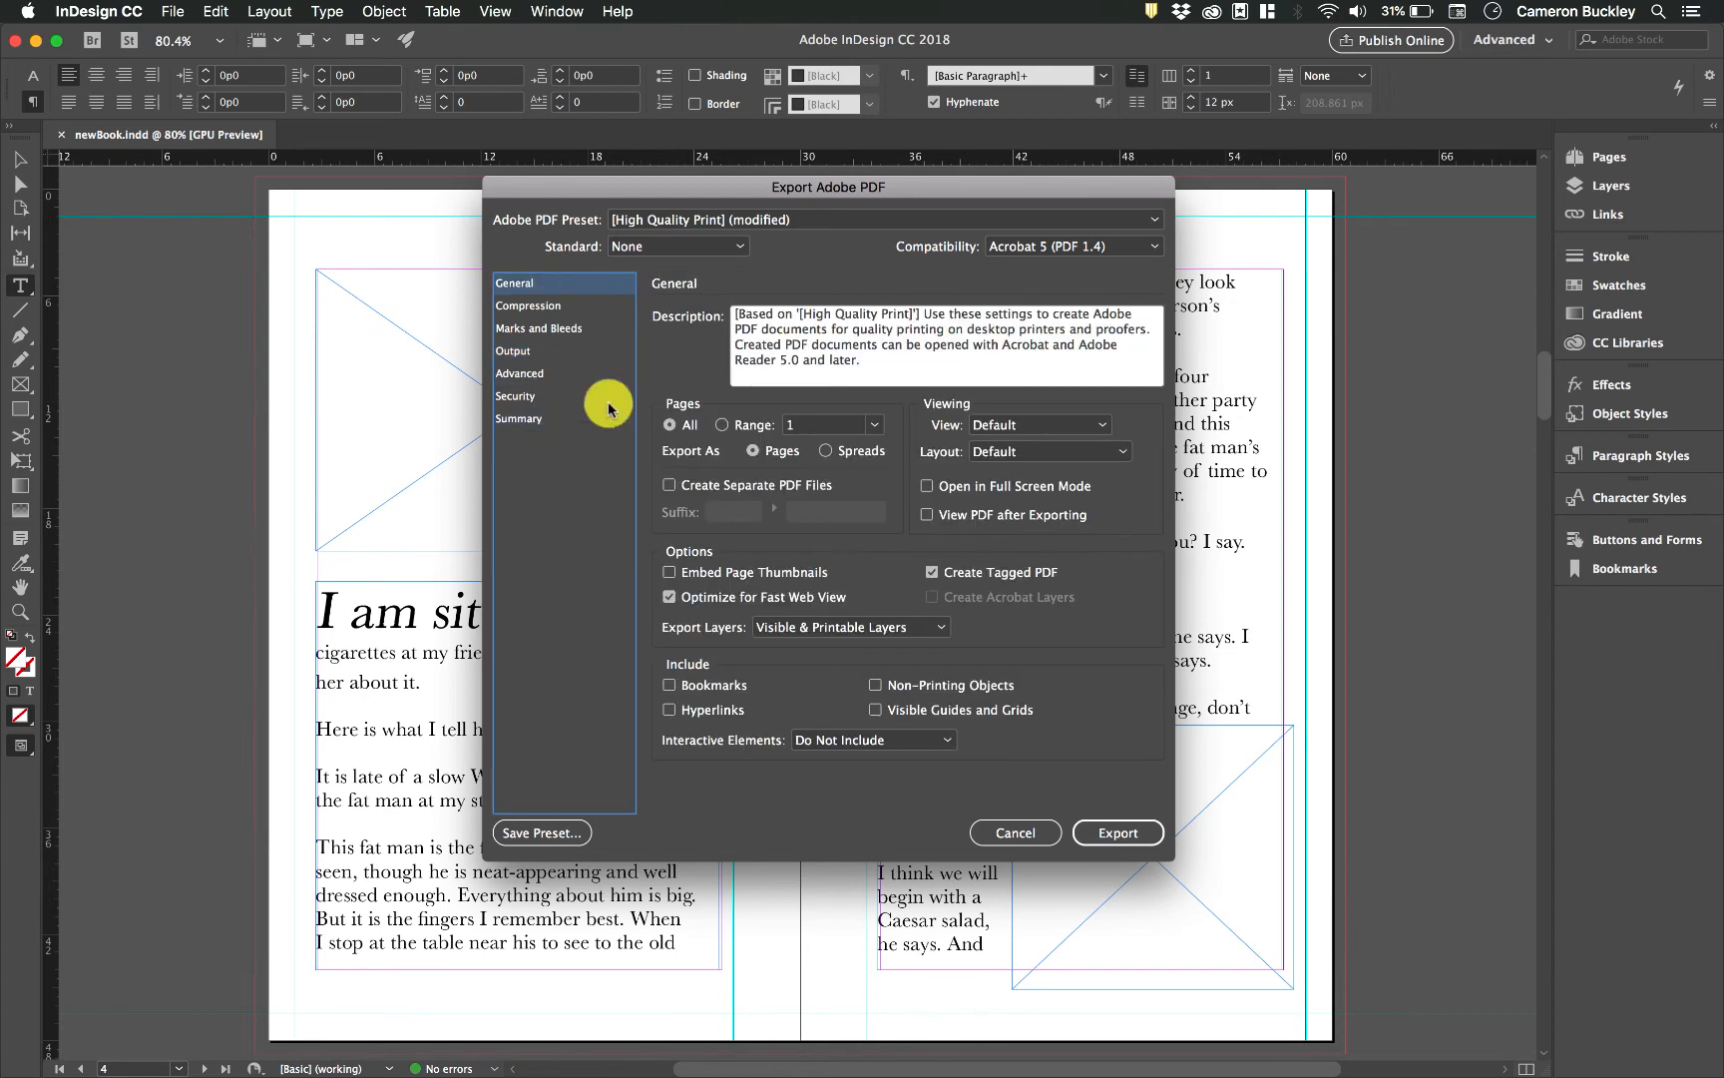
# Export the book PDF as single pages and open newBook.pdf from the new folder on the desktop.
pyautogui.click(1118, 832)
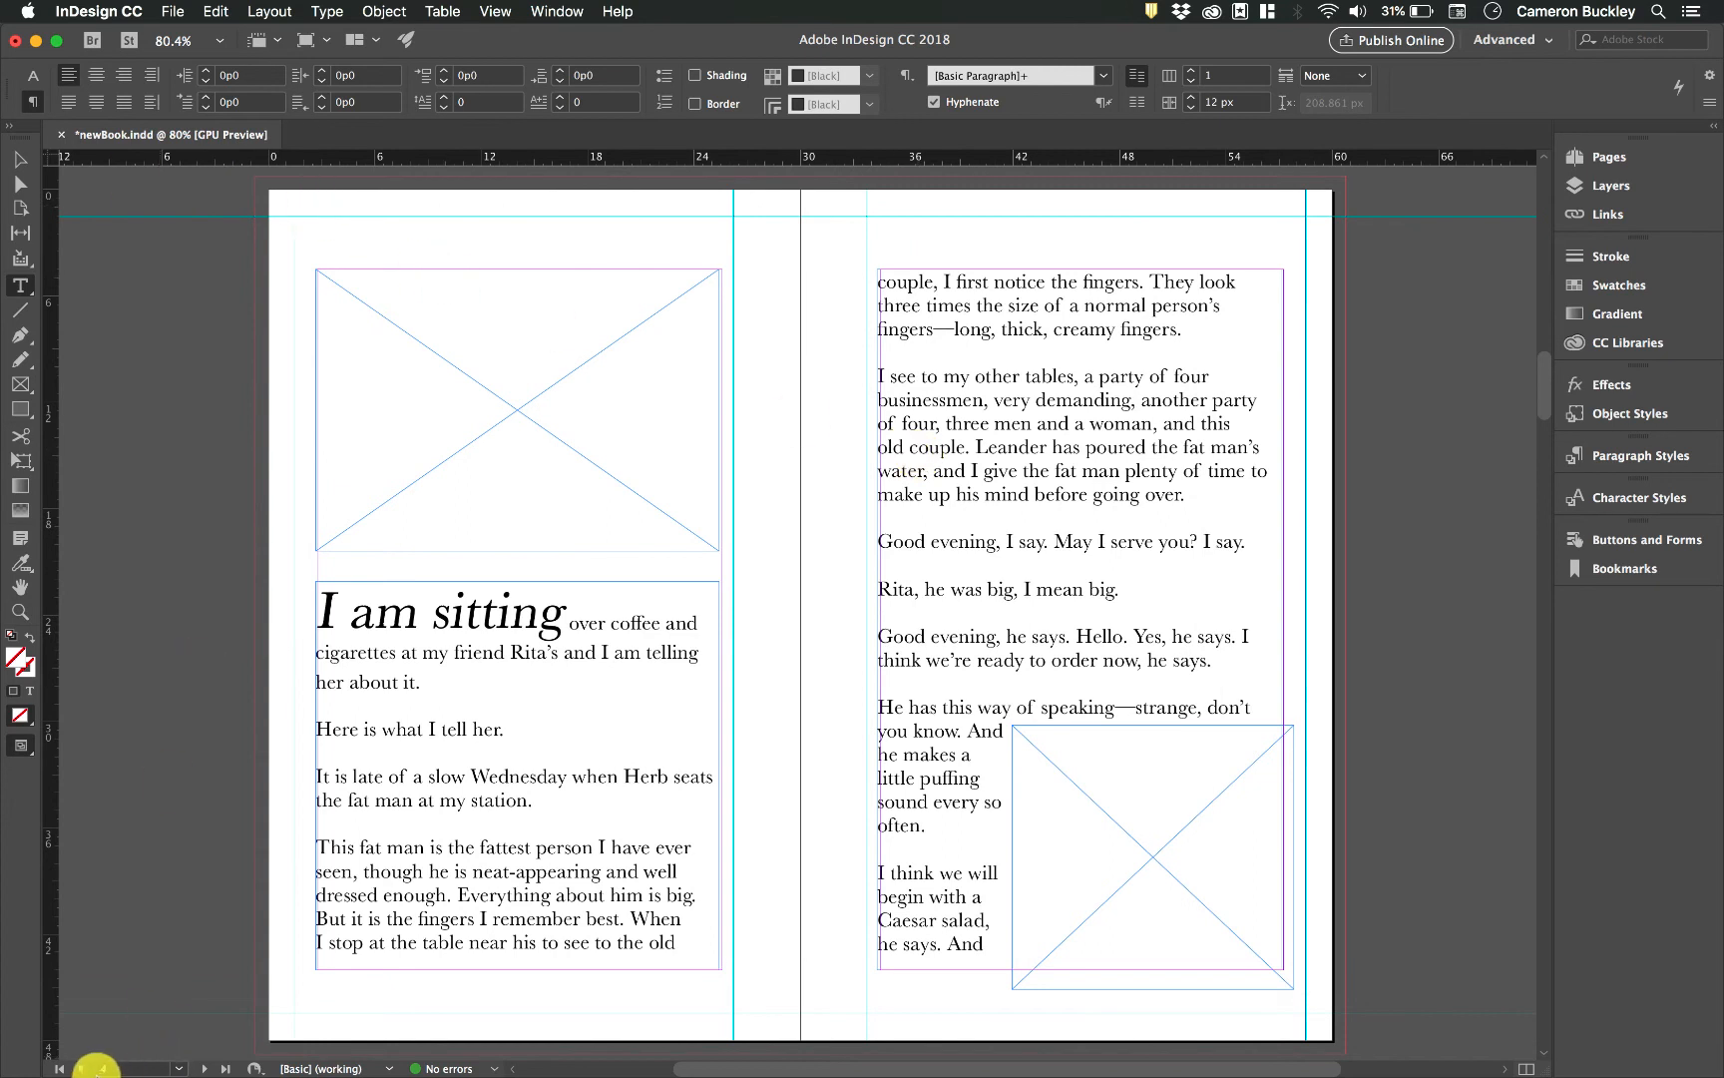
pyautogui.click(59, 1045)
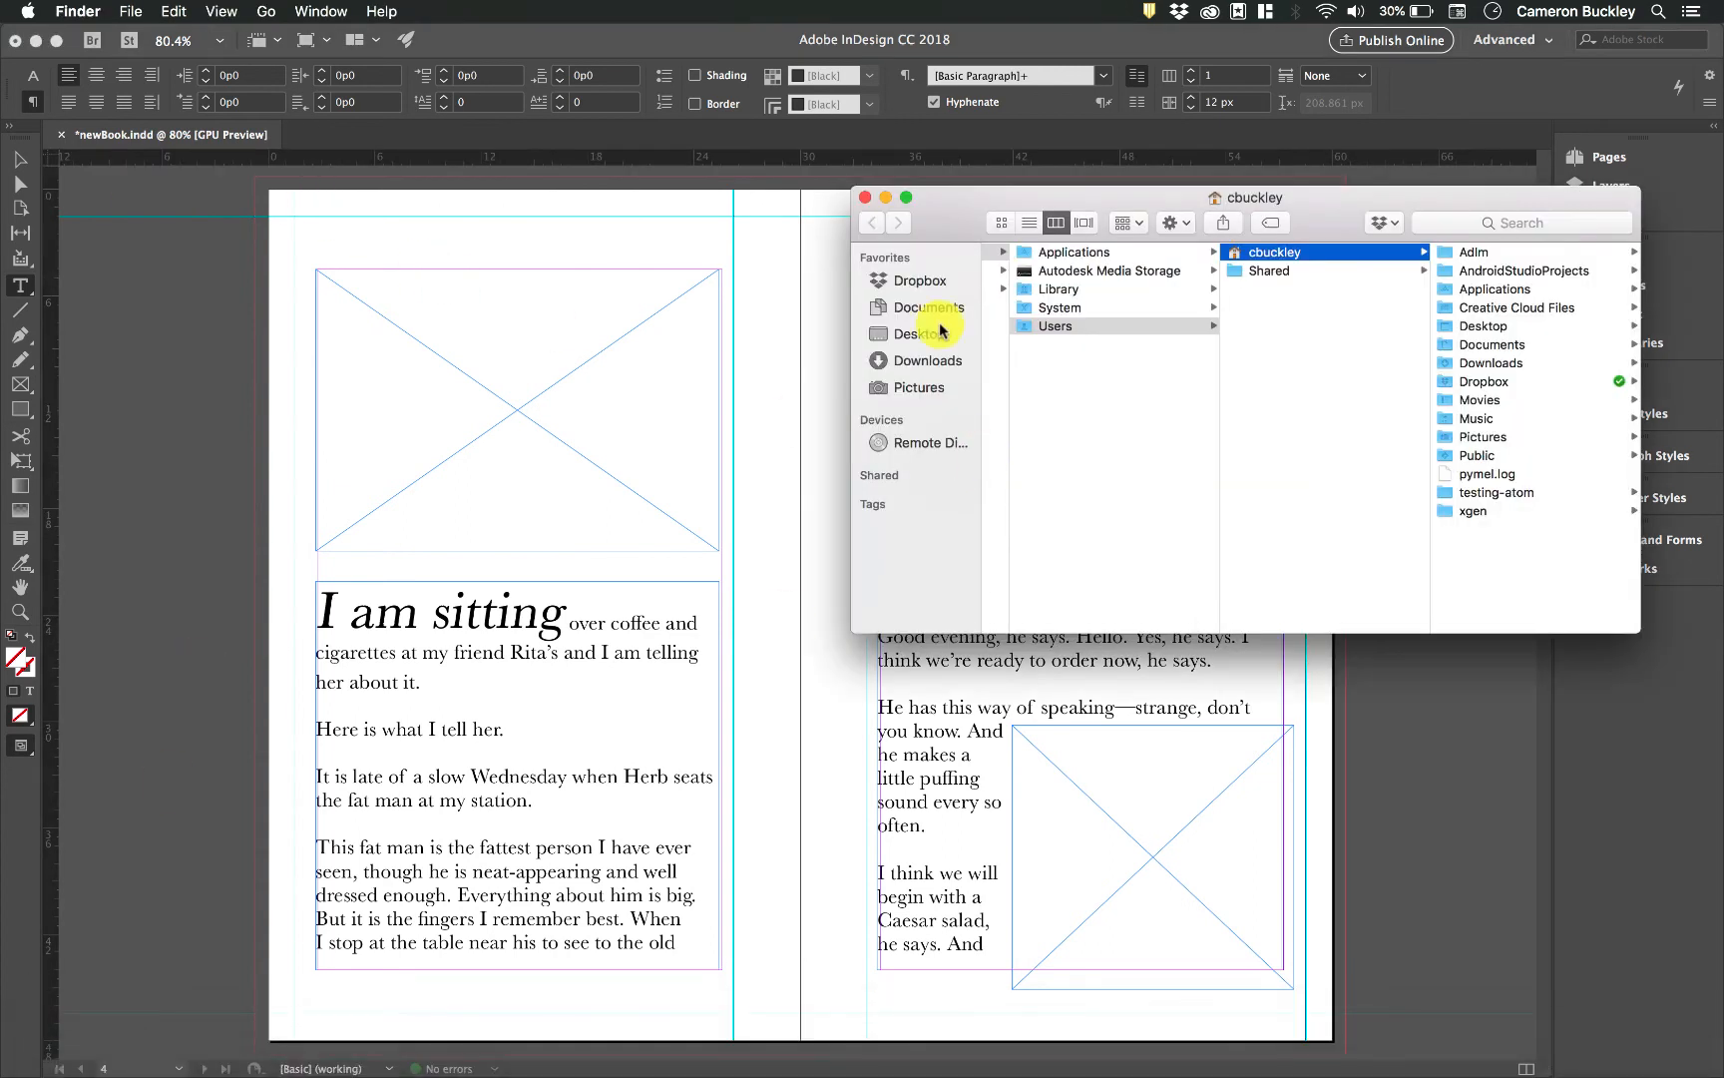
pyautogui.click(936, 331)
pyautogui.click(1063, 307)
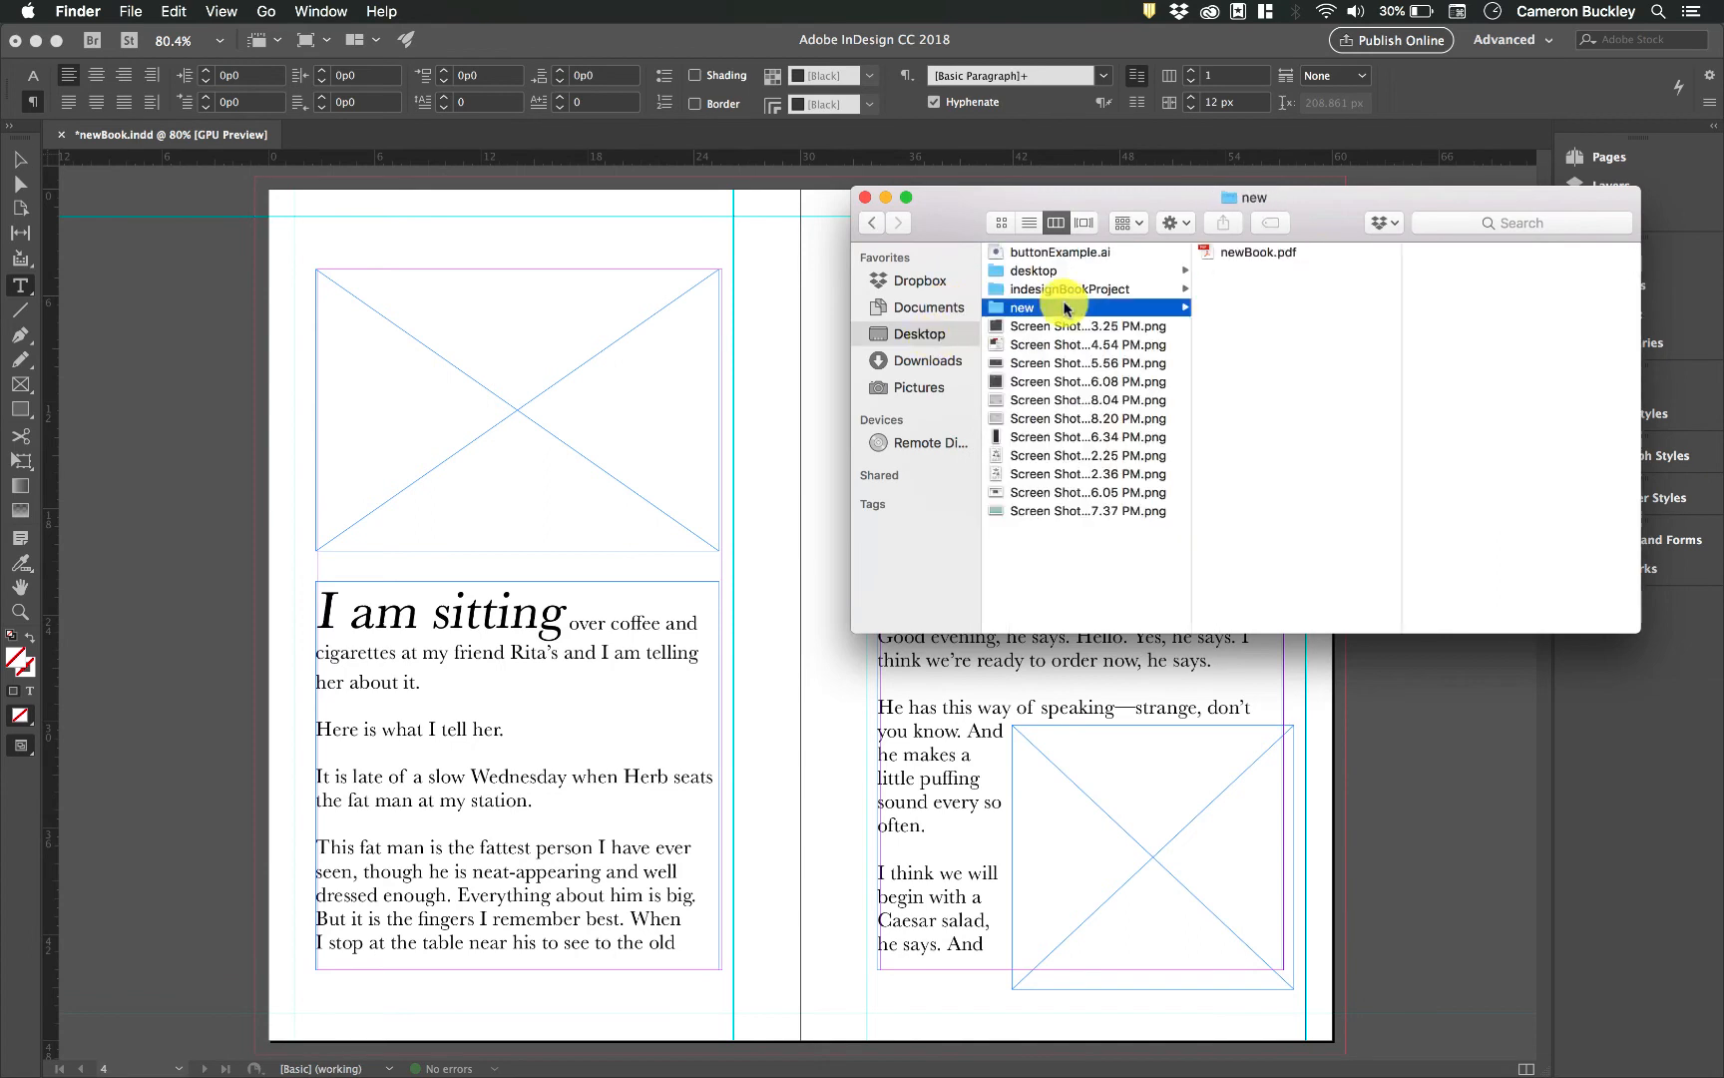
pyautogui.click(1302, 253)
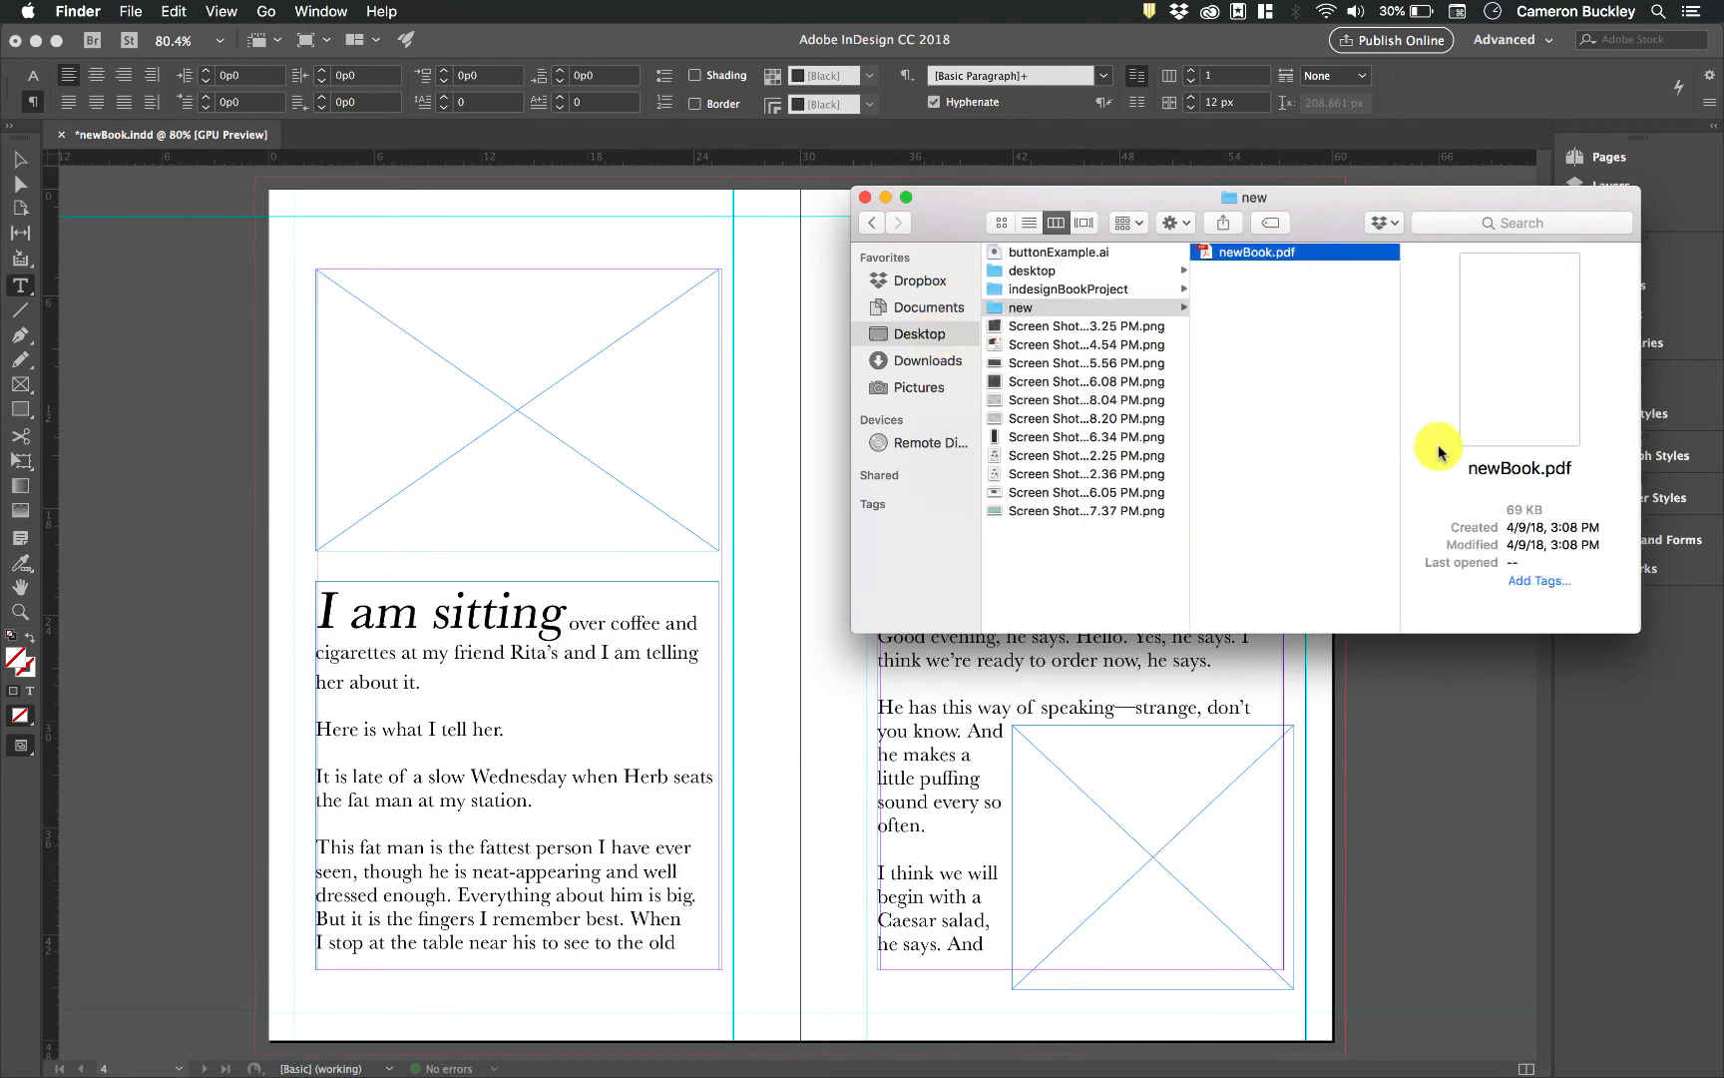
pyautogui.doubleClick(1287, 254)
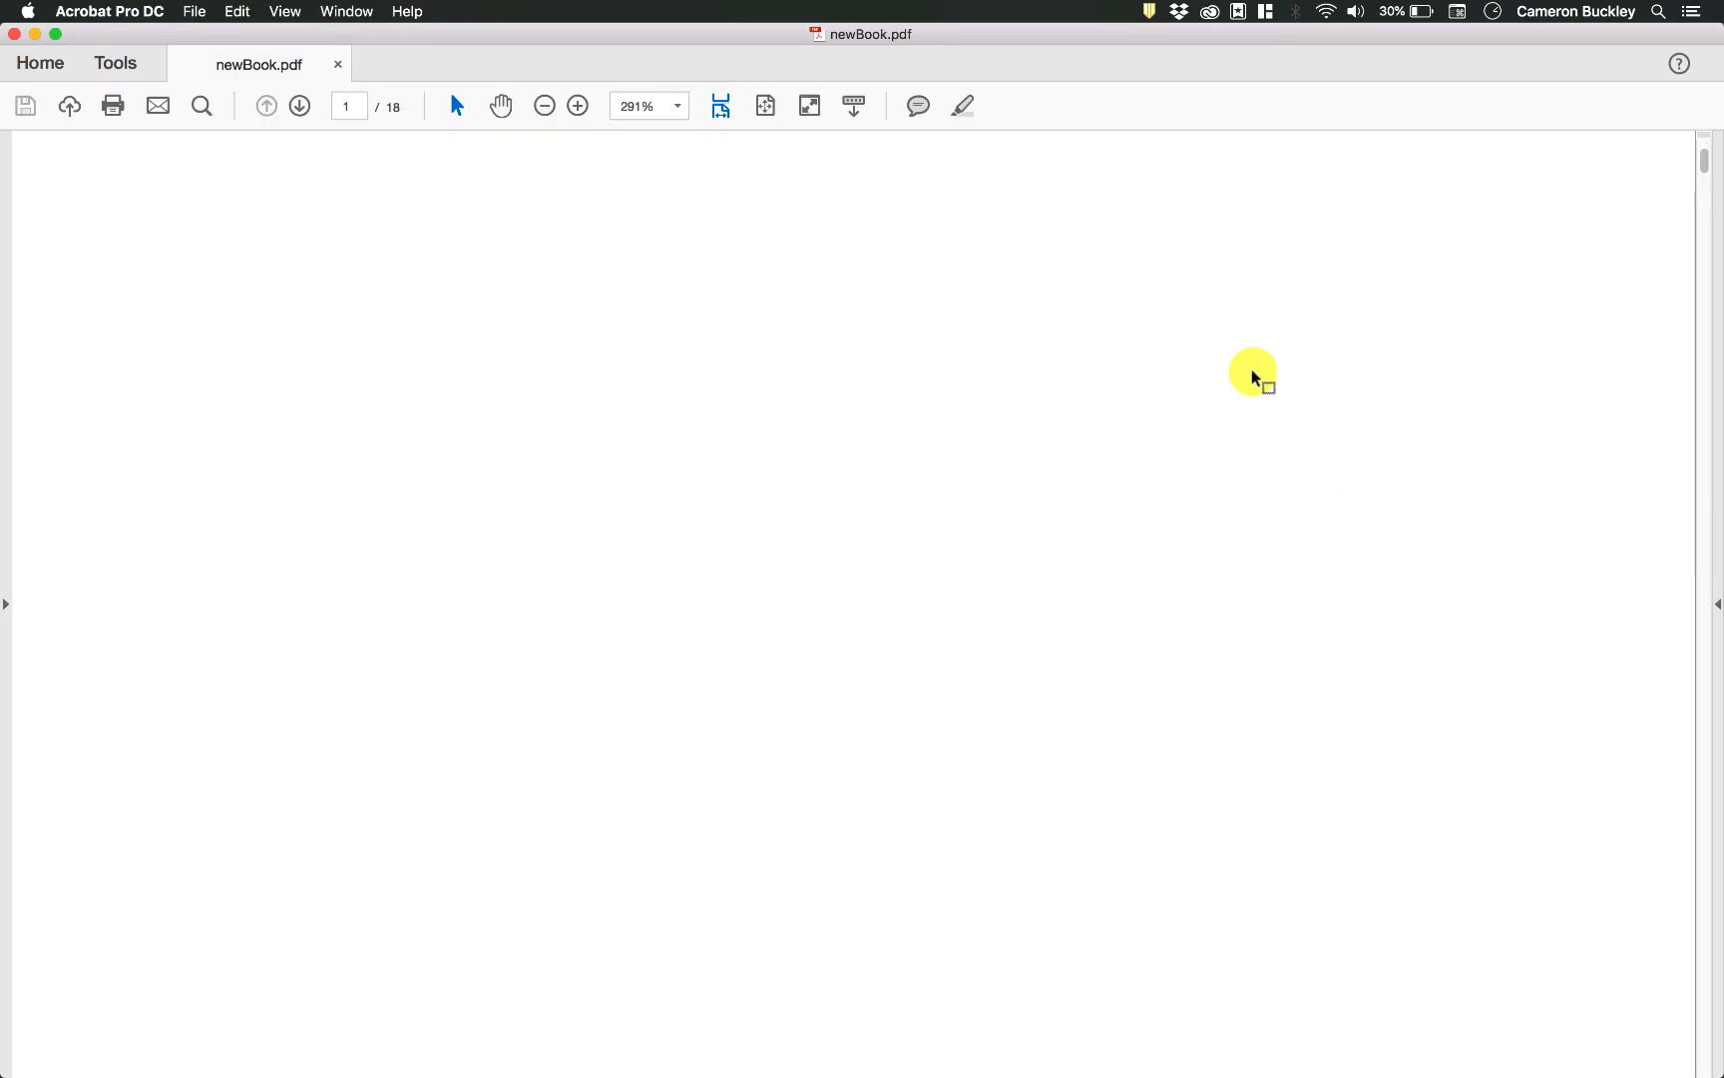
# Zoom out and look through the exported single pages in Acrobat, and close the PDF to return to InDesign.
pyautogui.scroll(-8, 1253, 373)
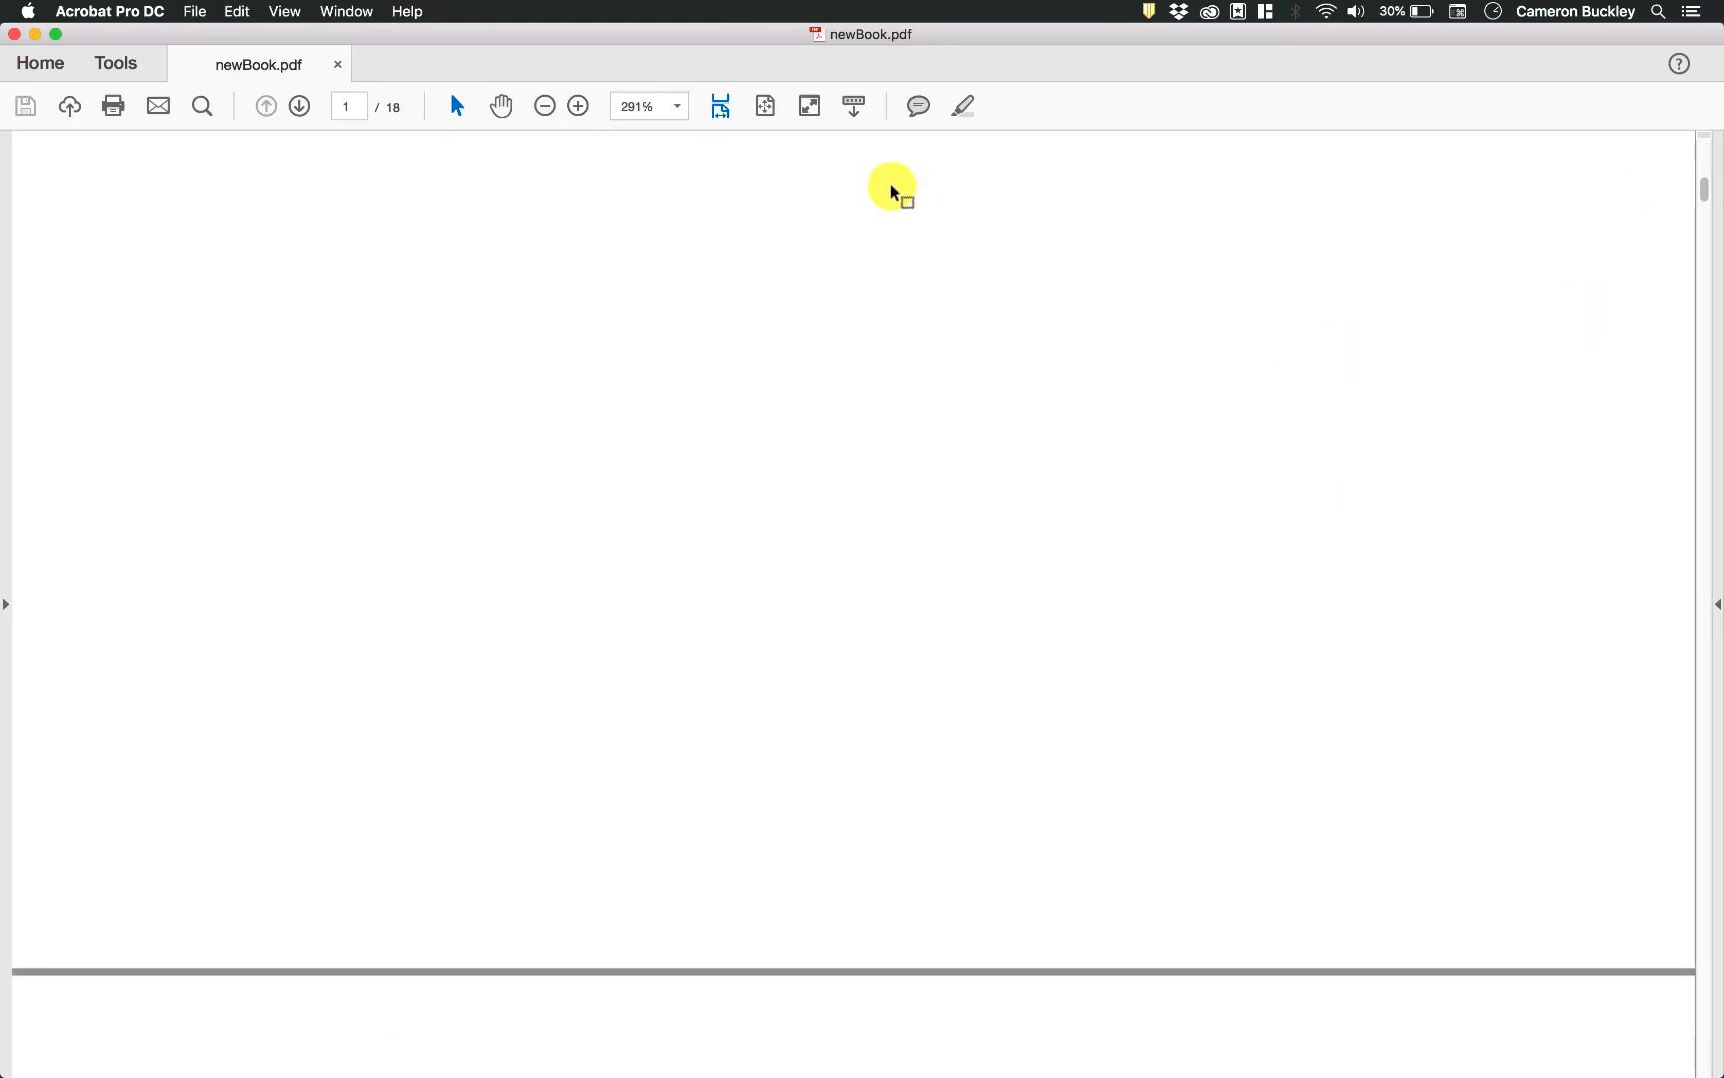
pyautogui.click(544, 105)
pyautogui.click(545, 106)
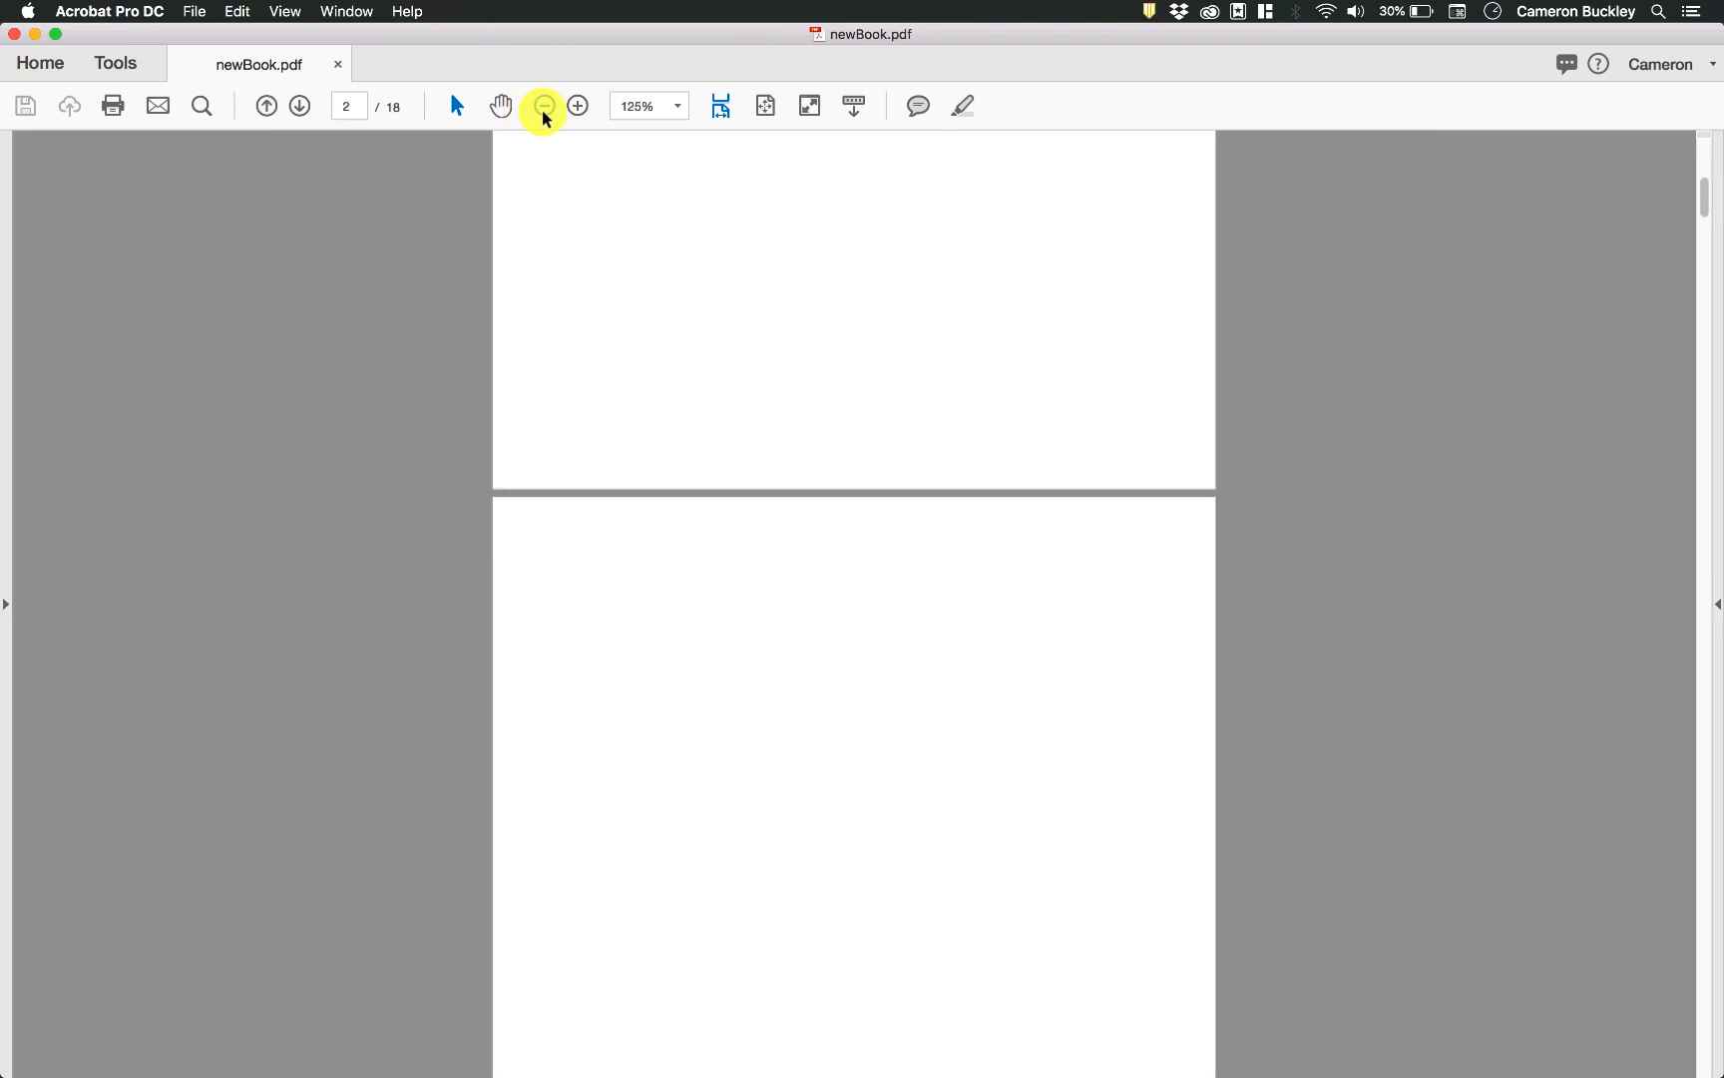
pyautogui.click(545, 106)
pyautogui.scroll(-15, 982, 394)
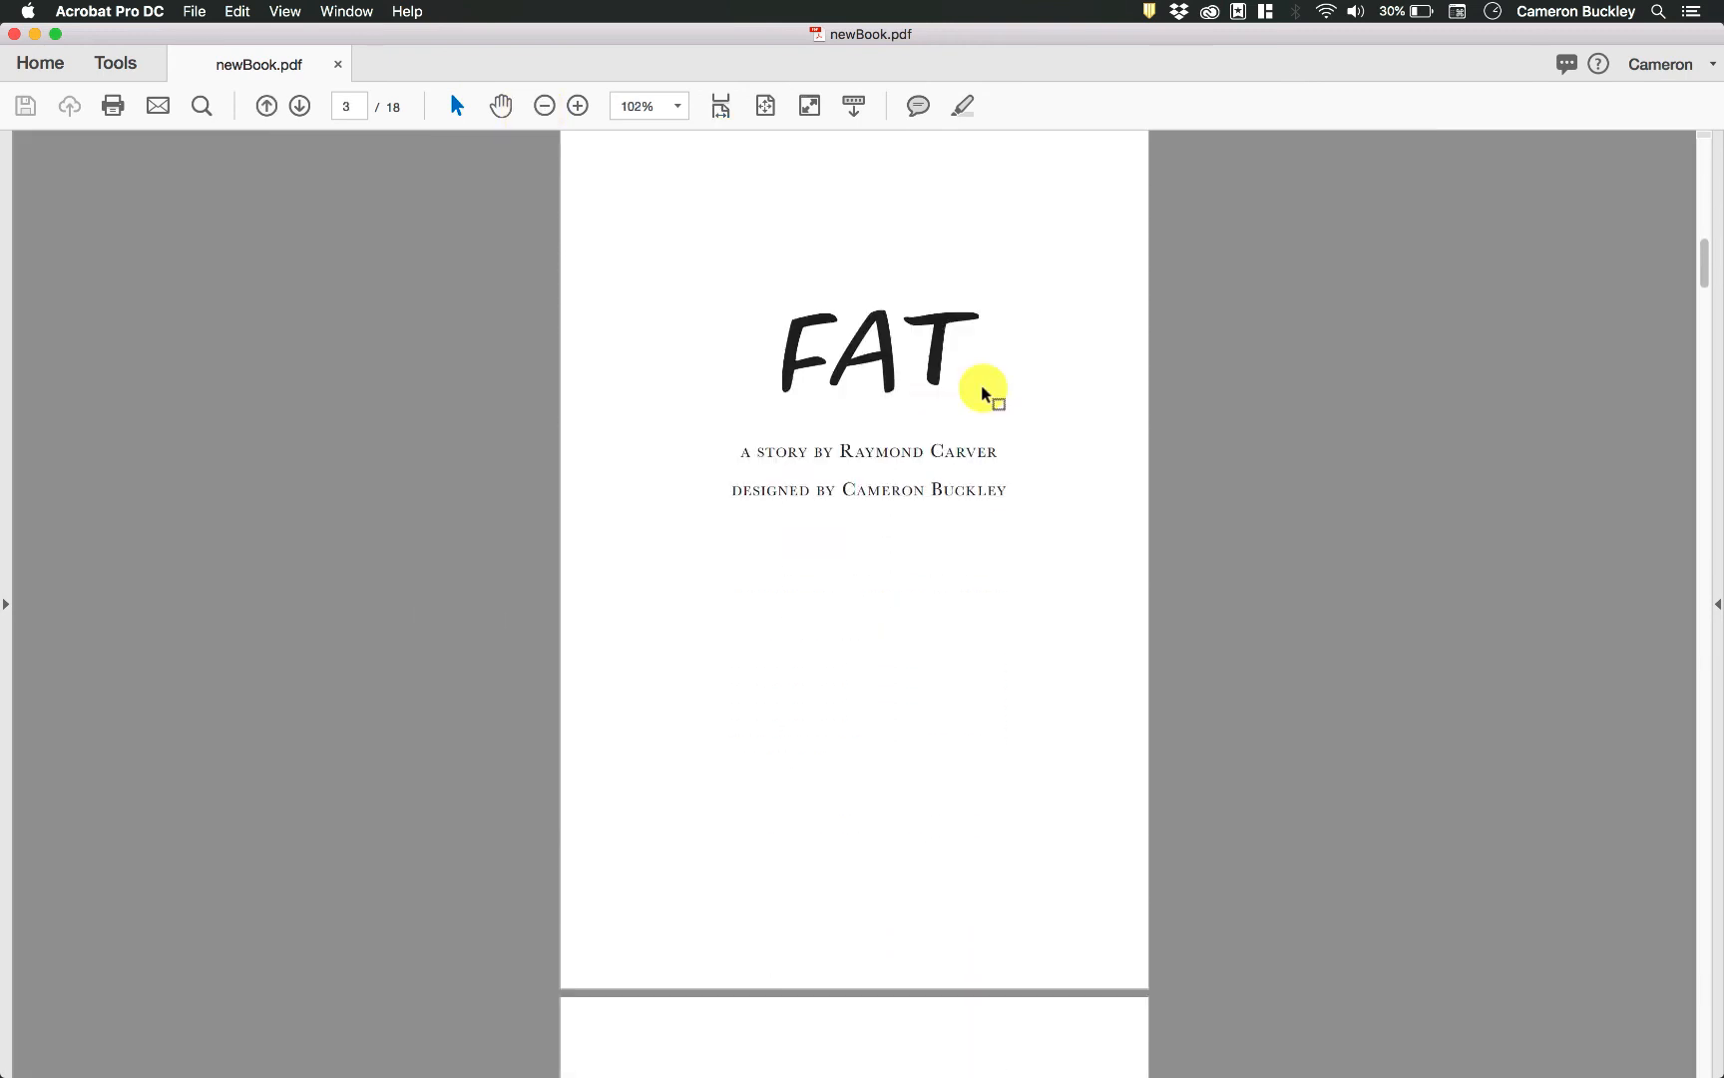
pyautogui.scroll(-15, 983, 394)
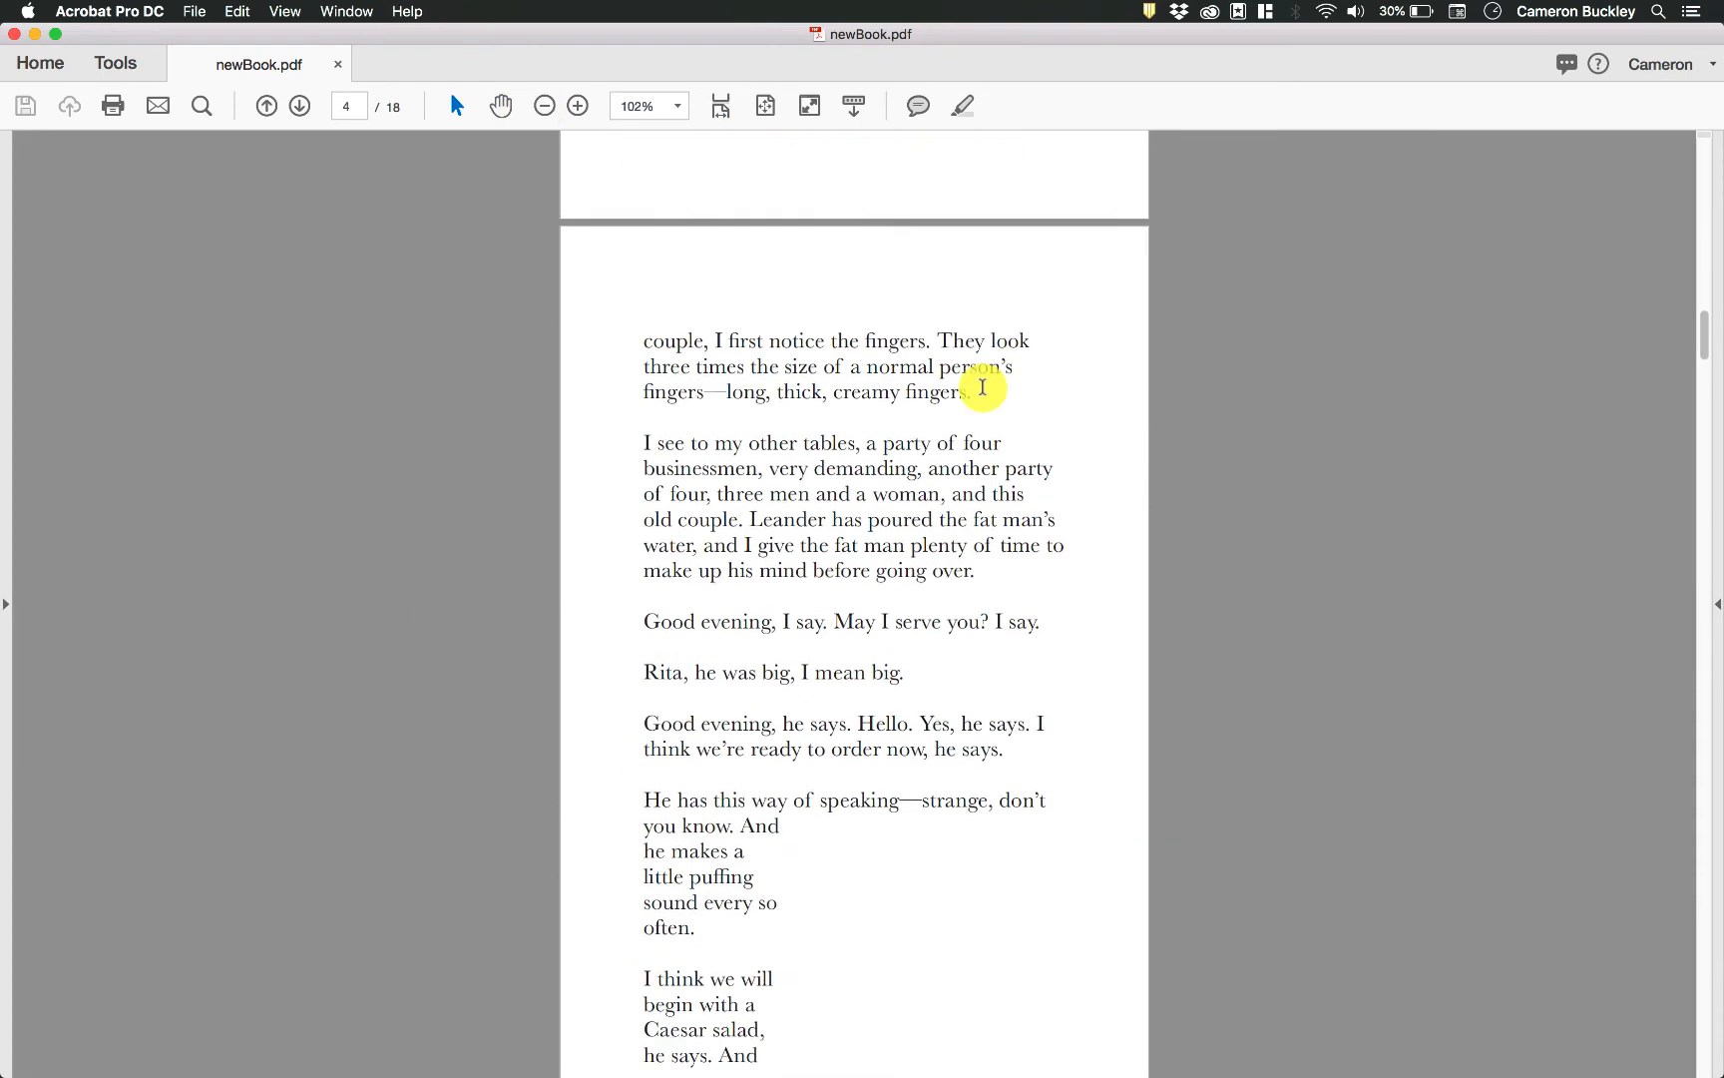
pyautogui.scroll(-15, 983, 394)
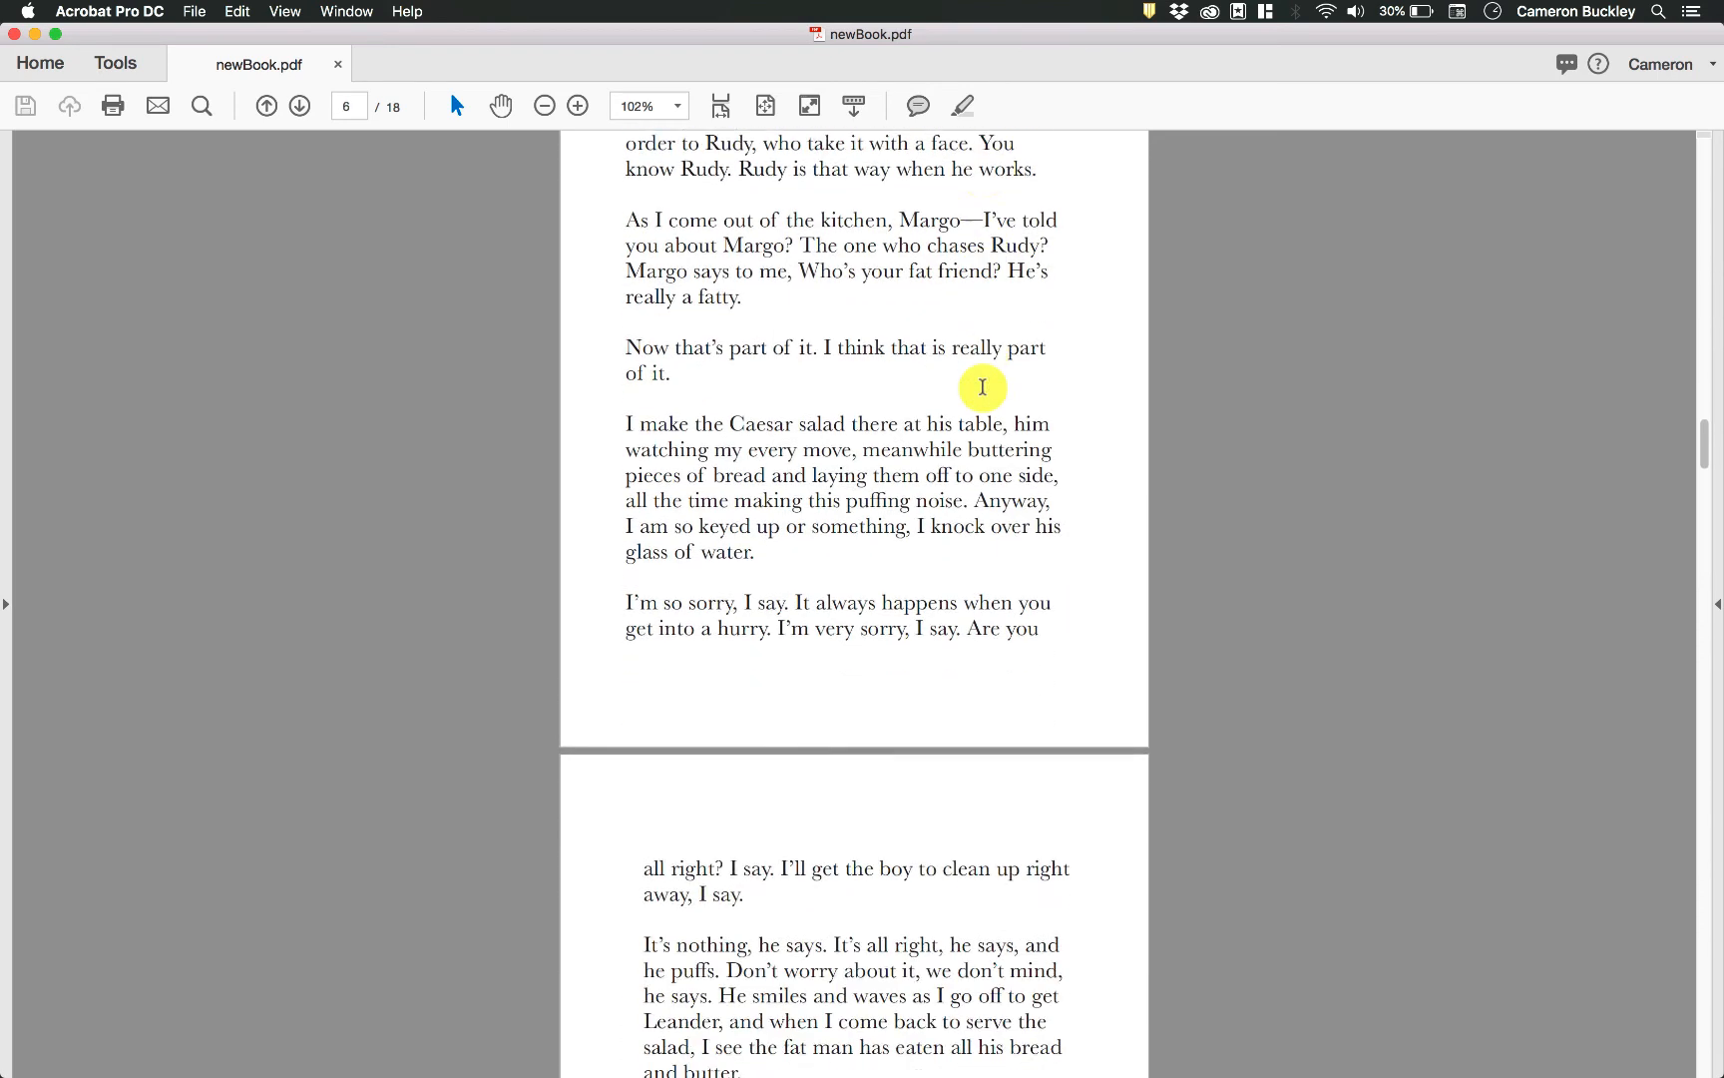
pyautogui.click(14, 34)
pyautogui.click(474, 197)
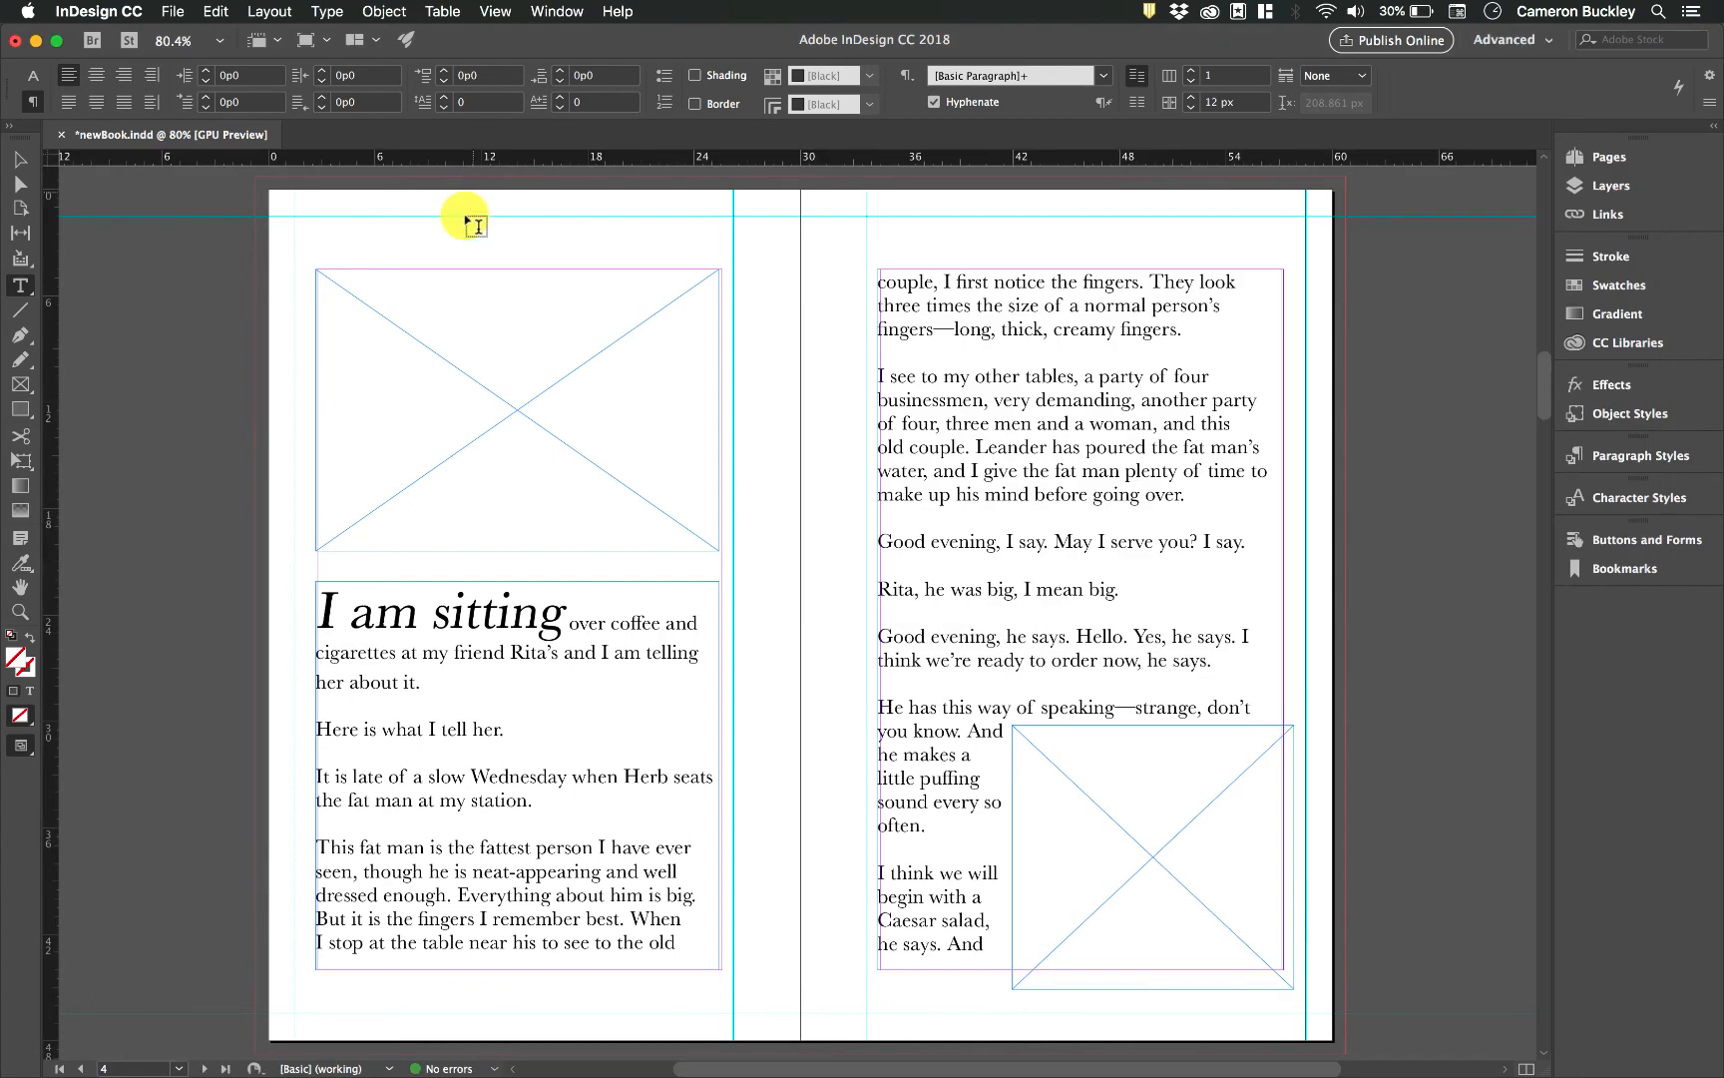
# Export newBook.pdf again to the new folder as Adobe PDF (Print), replacing the existing file and exporting as Spreads.
pyautogui.click(212, 11)
pyautogui.moveTo(172, 11)
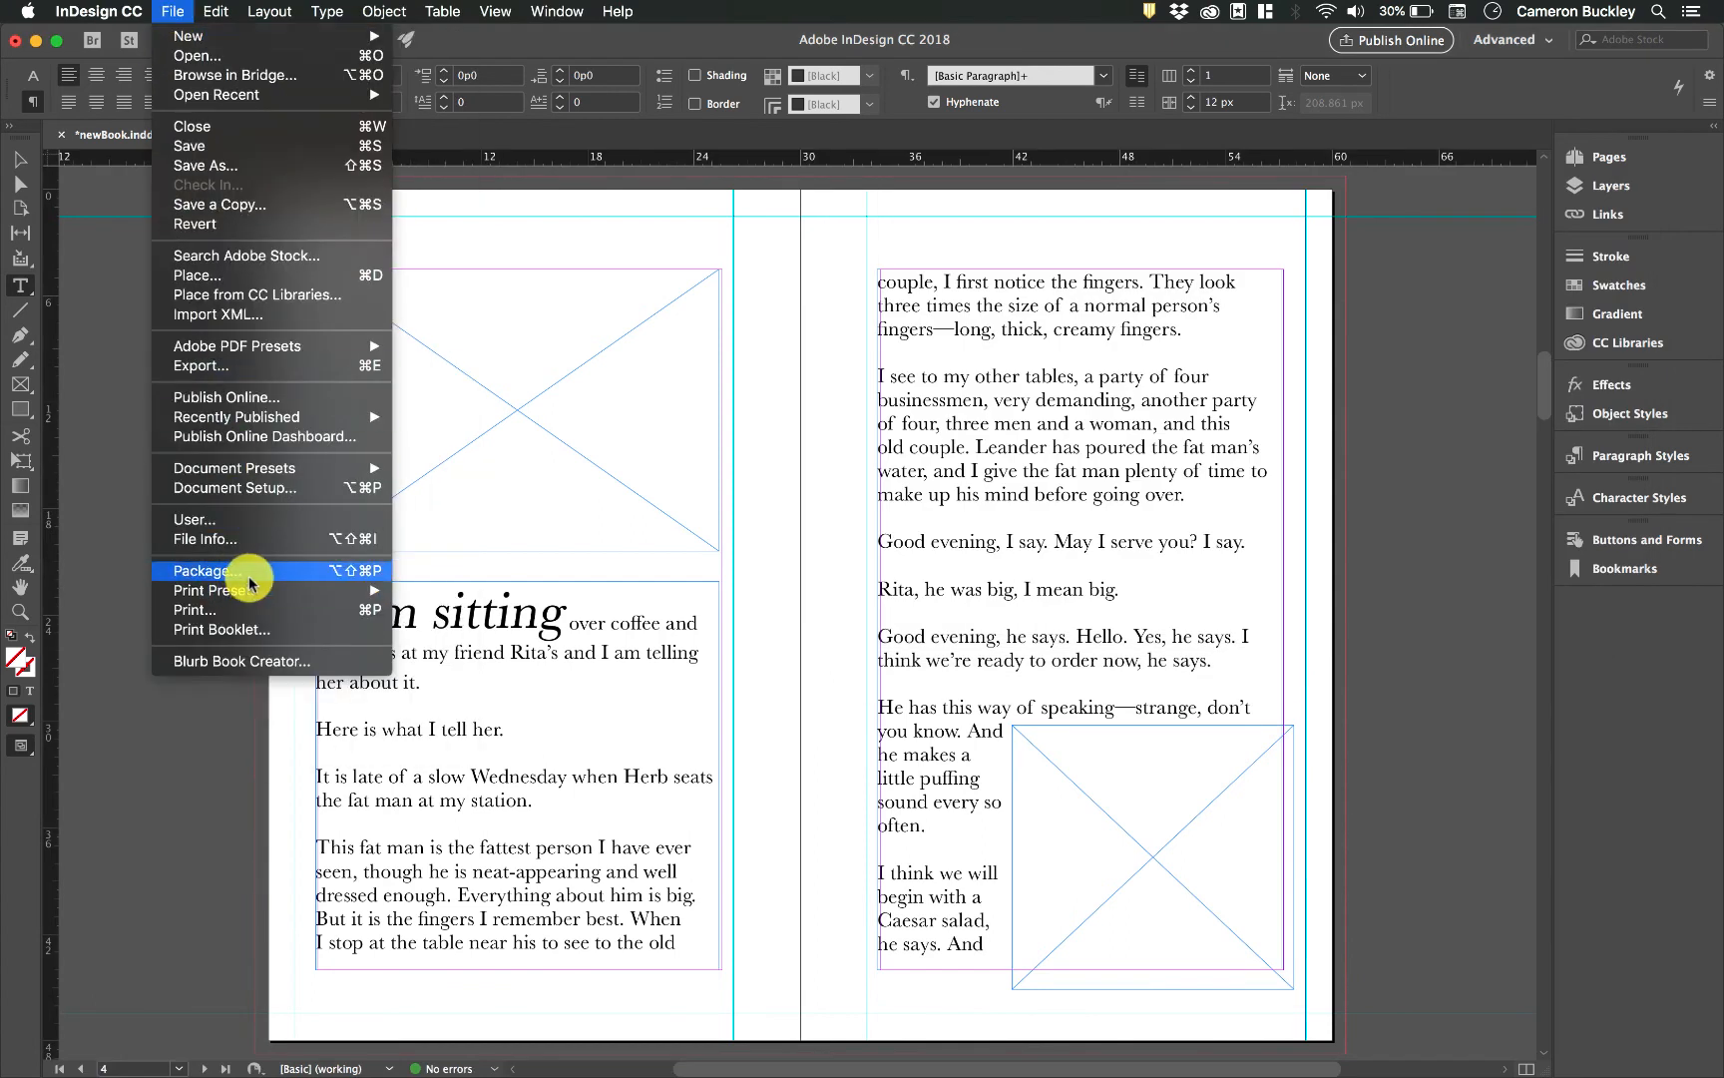
pyautogui.click(309, 363)
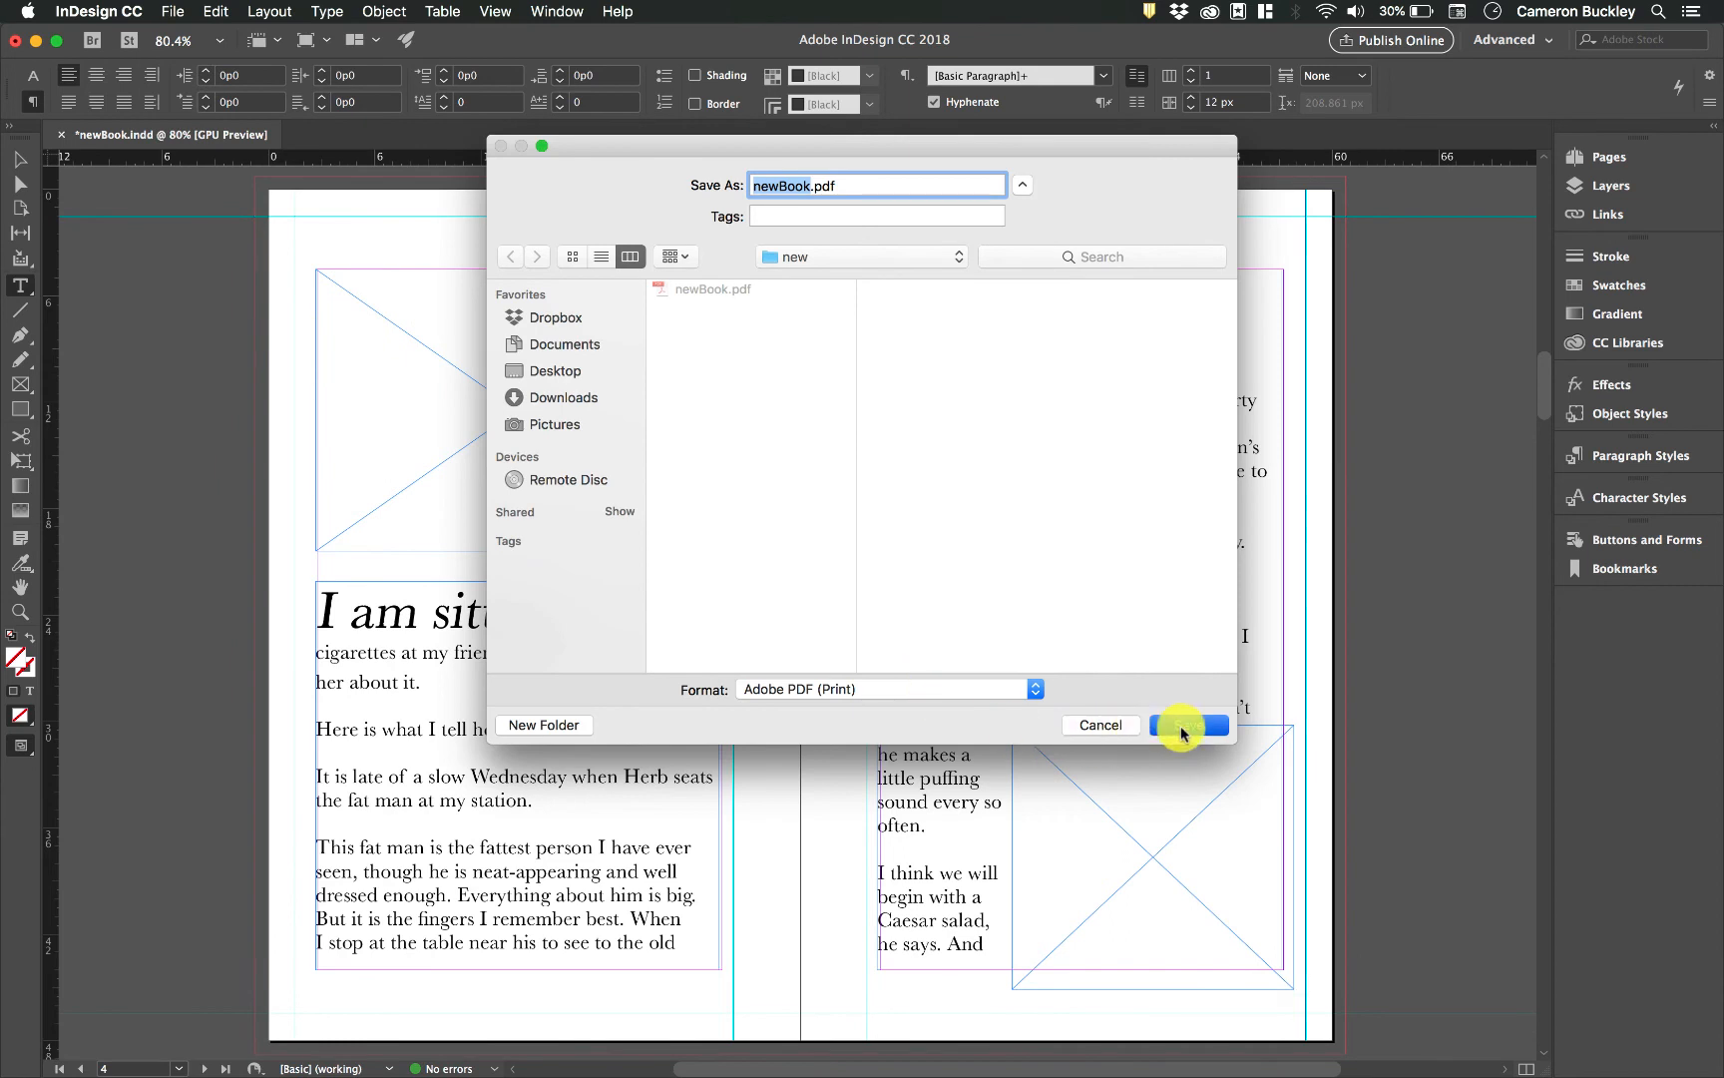
pyautogui.click(1181, 728)
pyautogui.click(1010, 279)
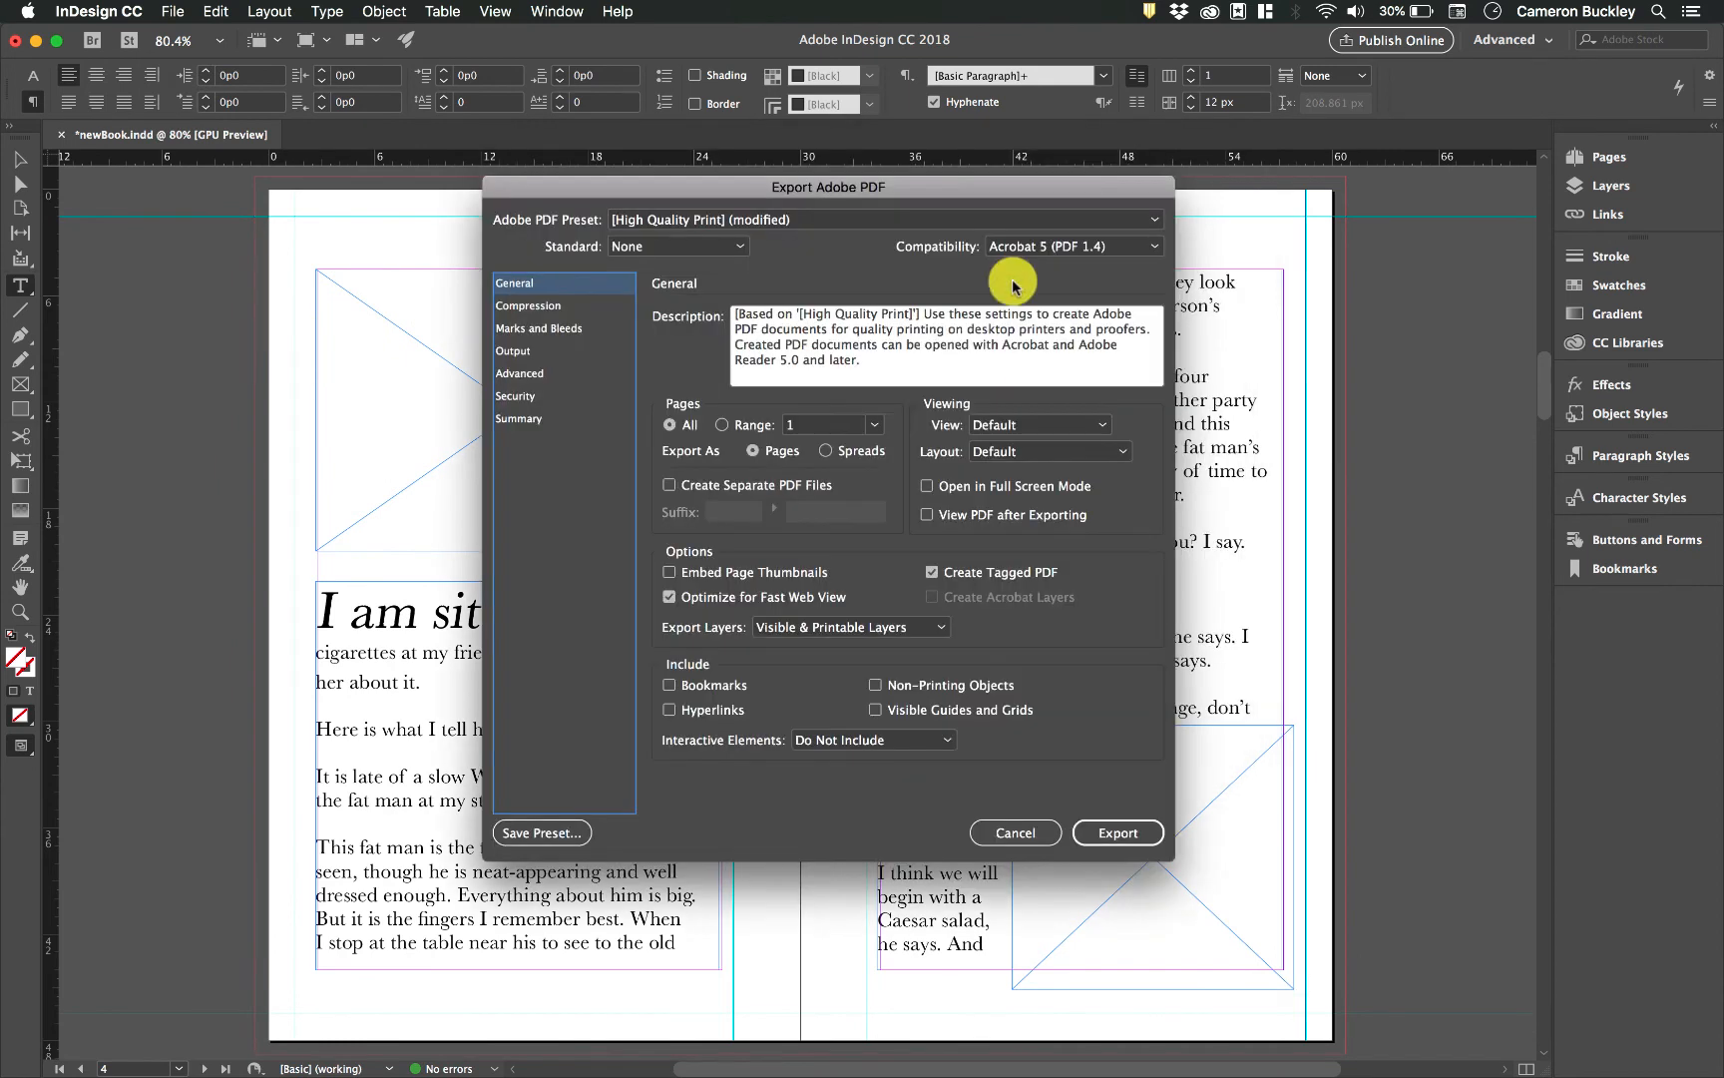
pyautogui.click(825, 450)
pyautogui.click(1118, 830)
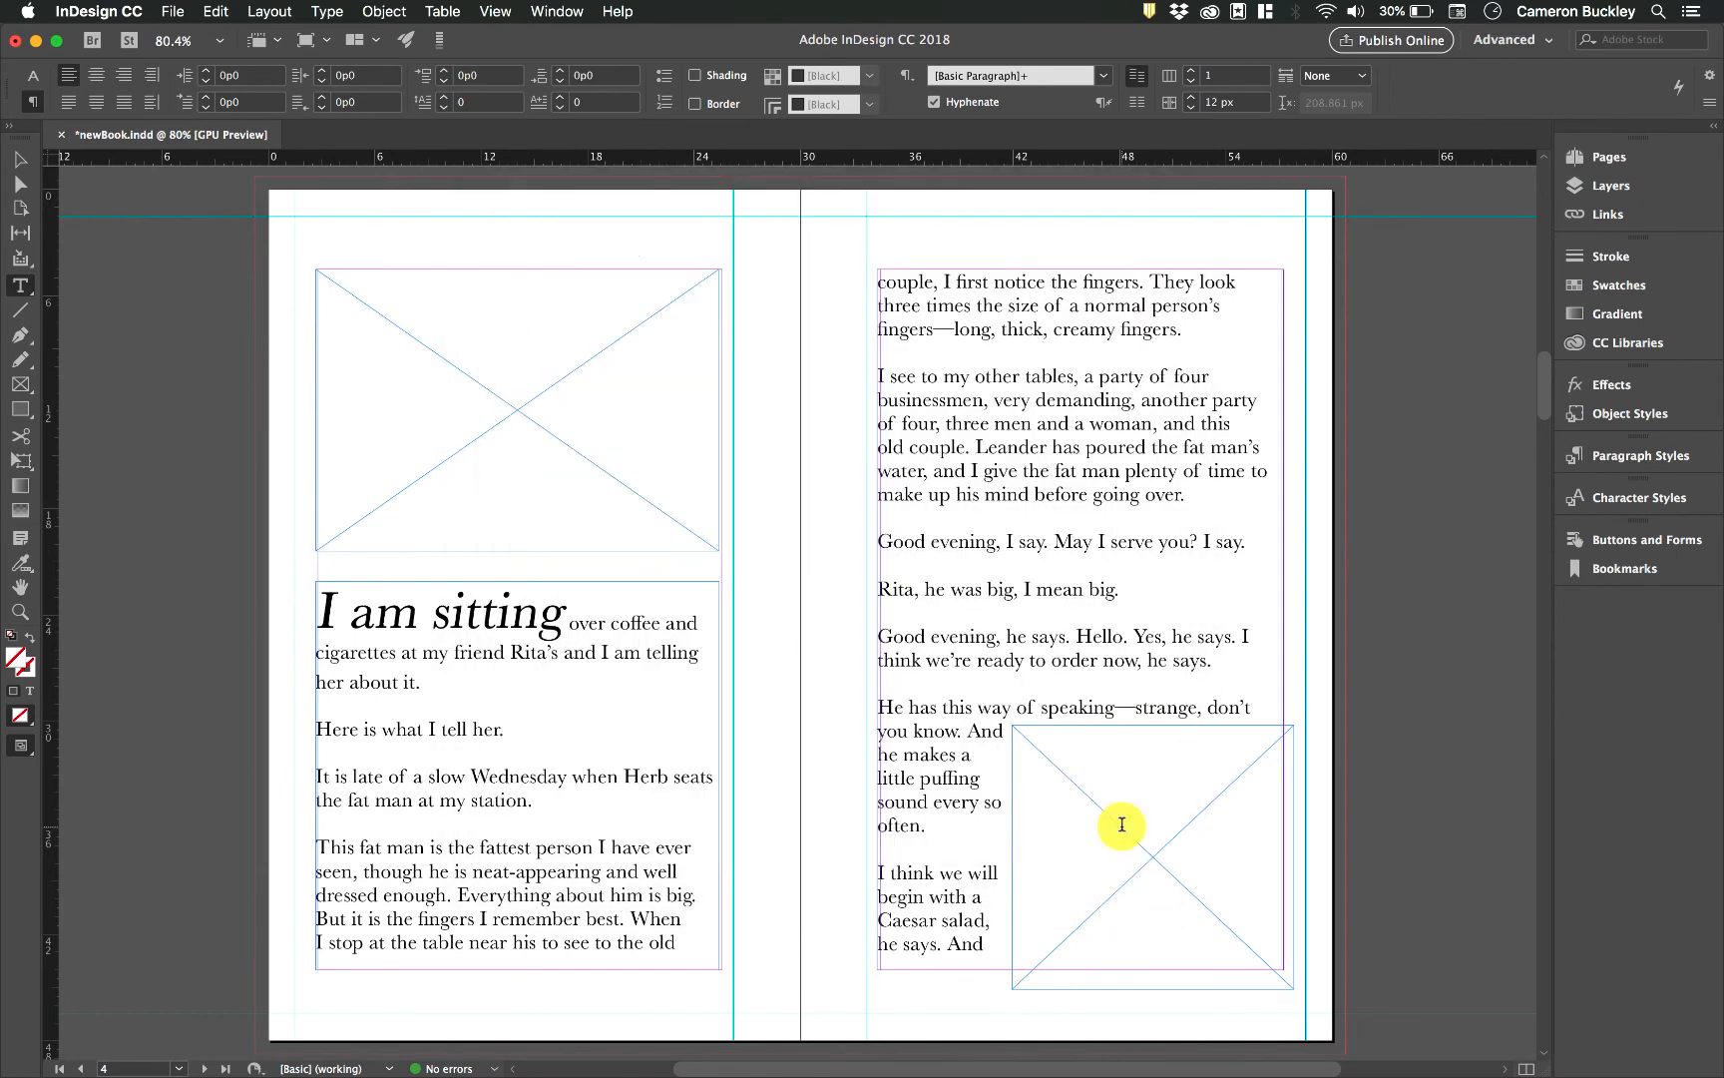
# Examine the spread layout of the re-exported PDF through its last pages, and close it to return to InDesign.
pyautogui.scroll(-15, 888, 564)
pyautogui.scroll(-10, 888, 564)
pyautogui.scroll(-12, 888, 563)
pyautogui.scroll(-12, 888, 563)
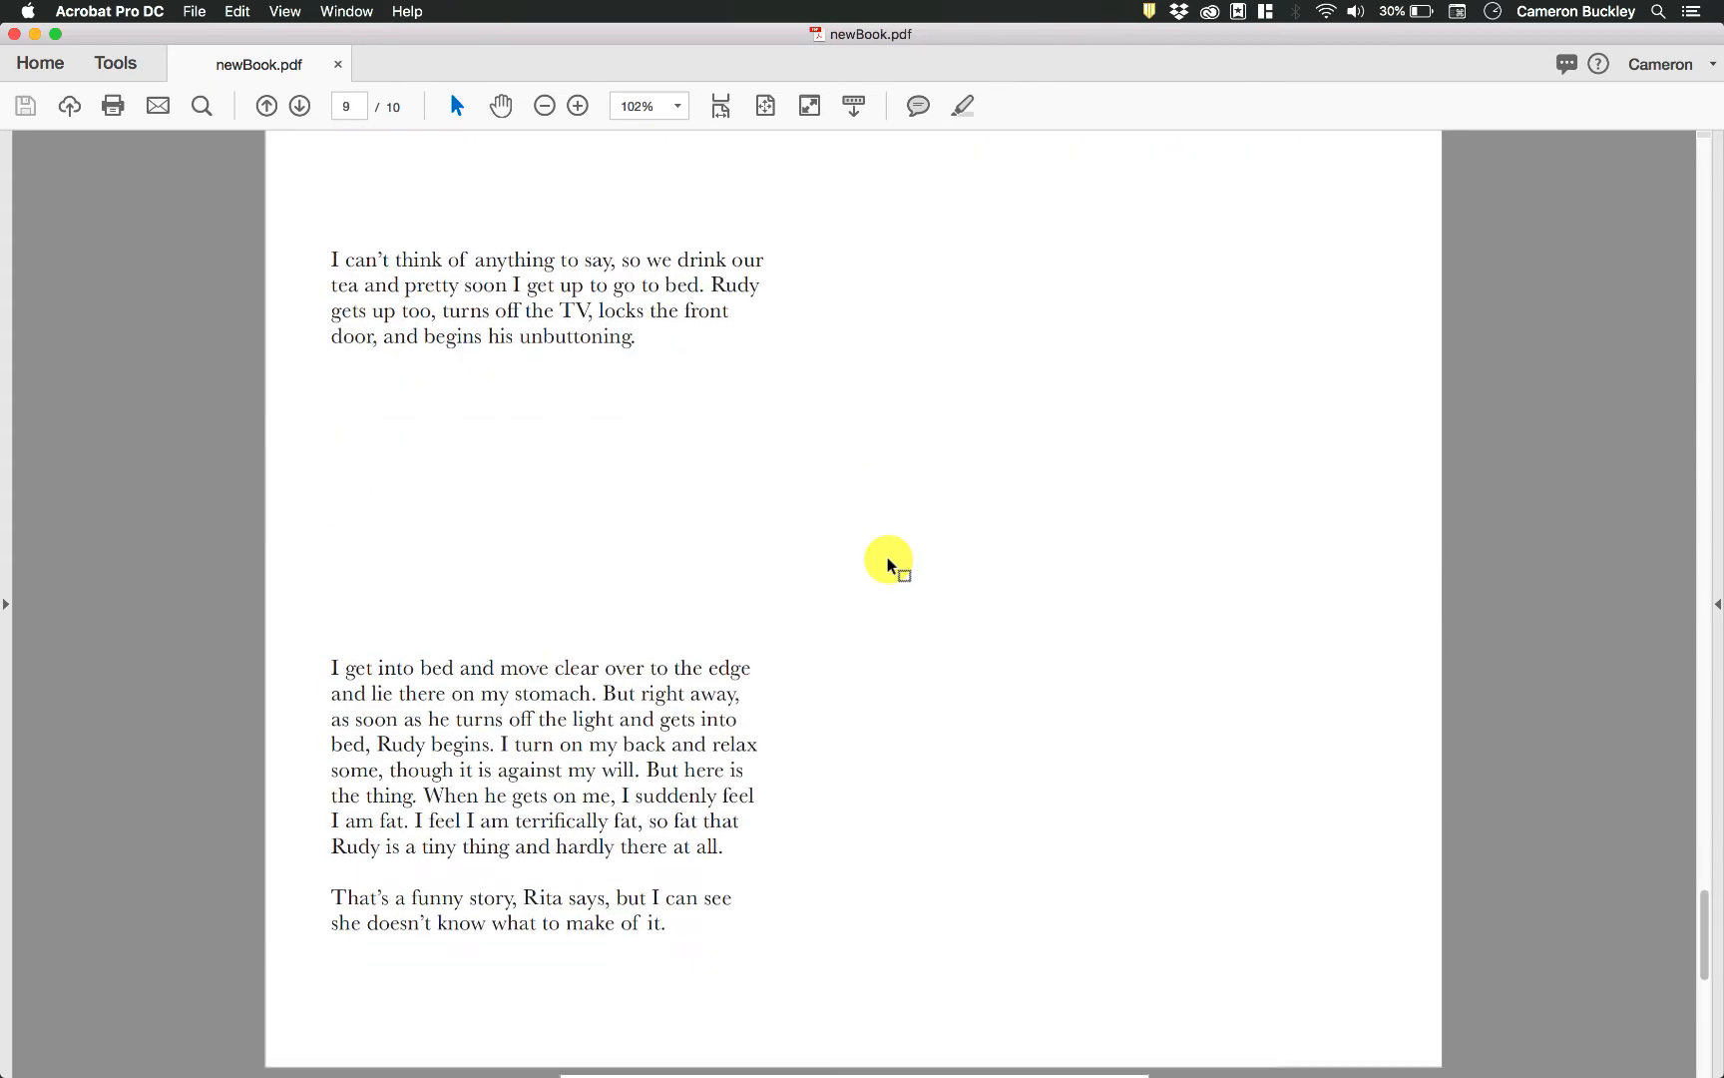
pyautogui.scroll(-5, 888, 564)
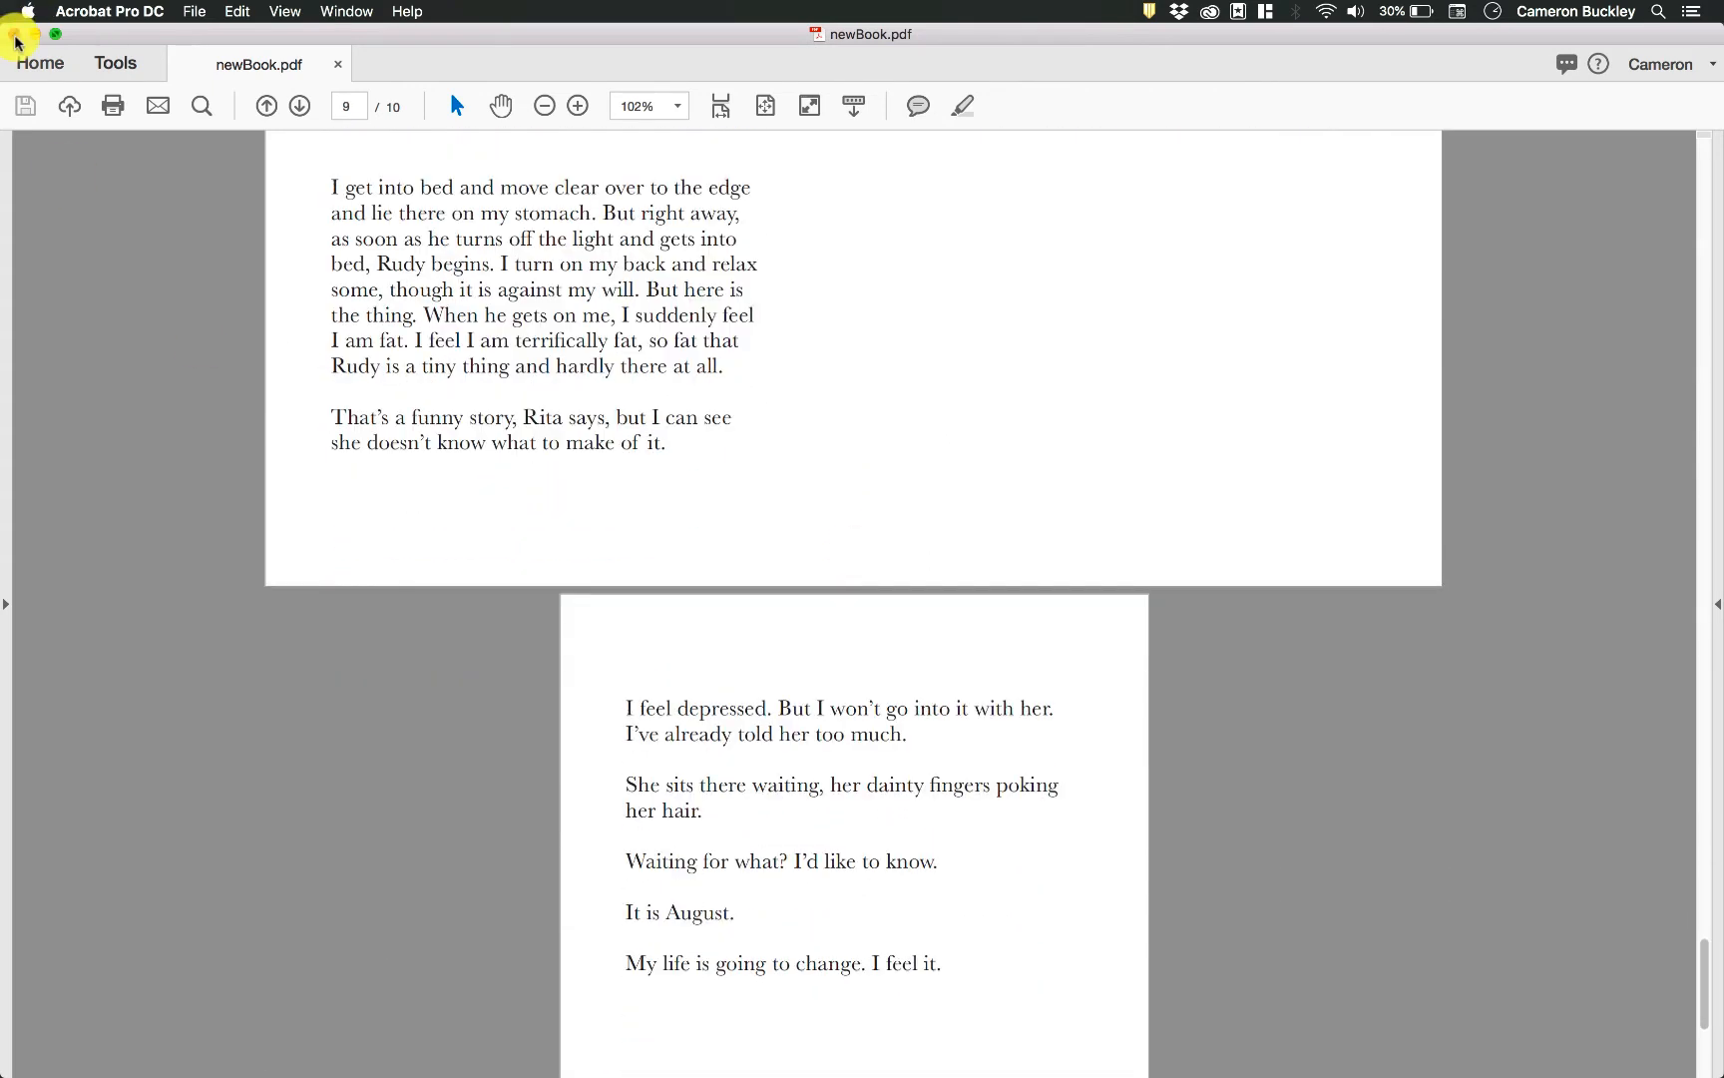
pyautogui.click(15, 35)
pyautogui.click(562, 196)
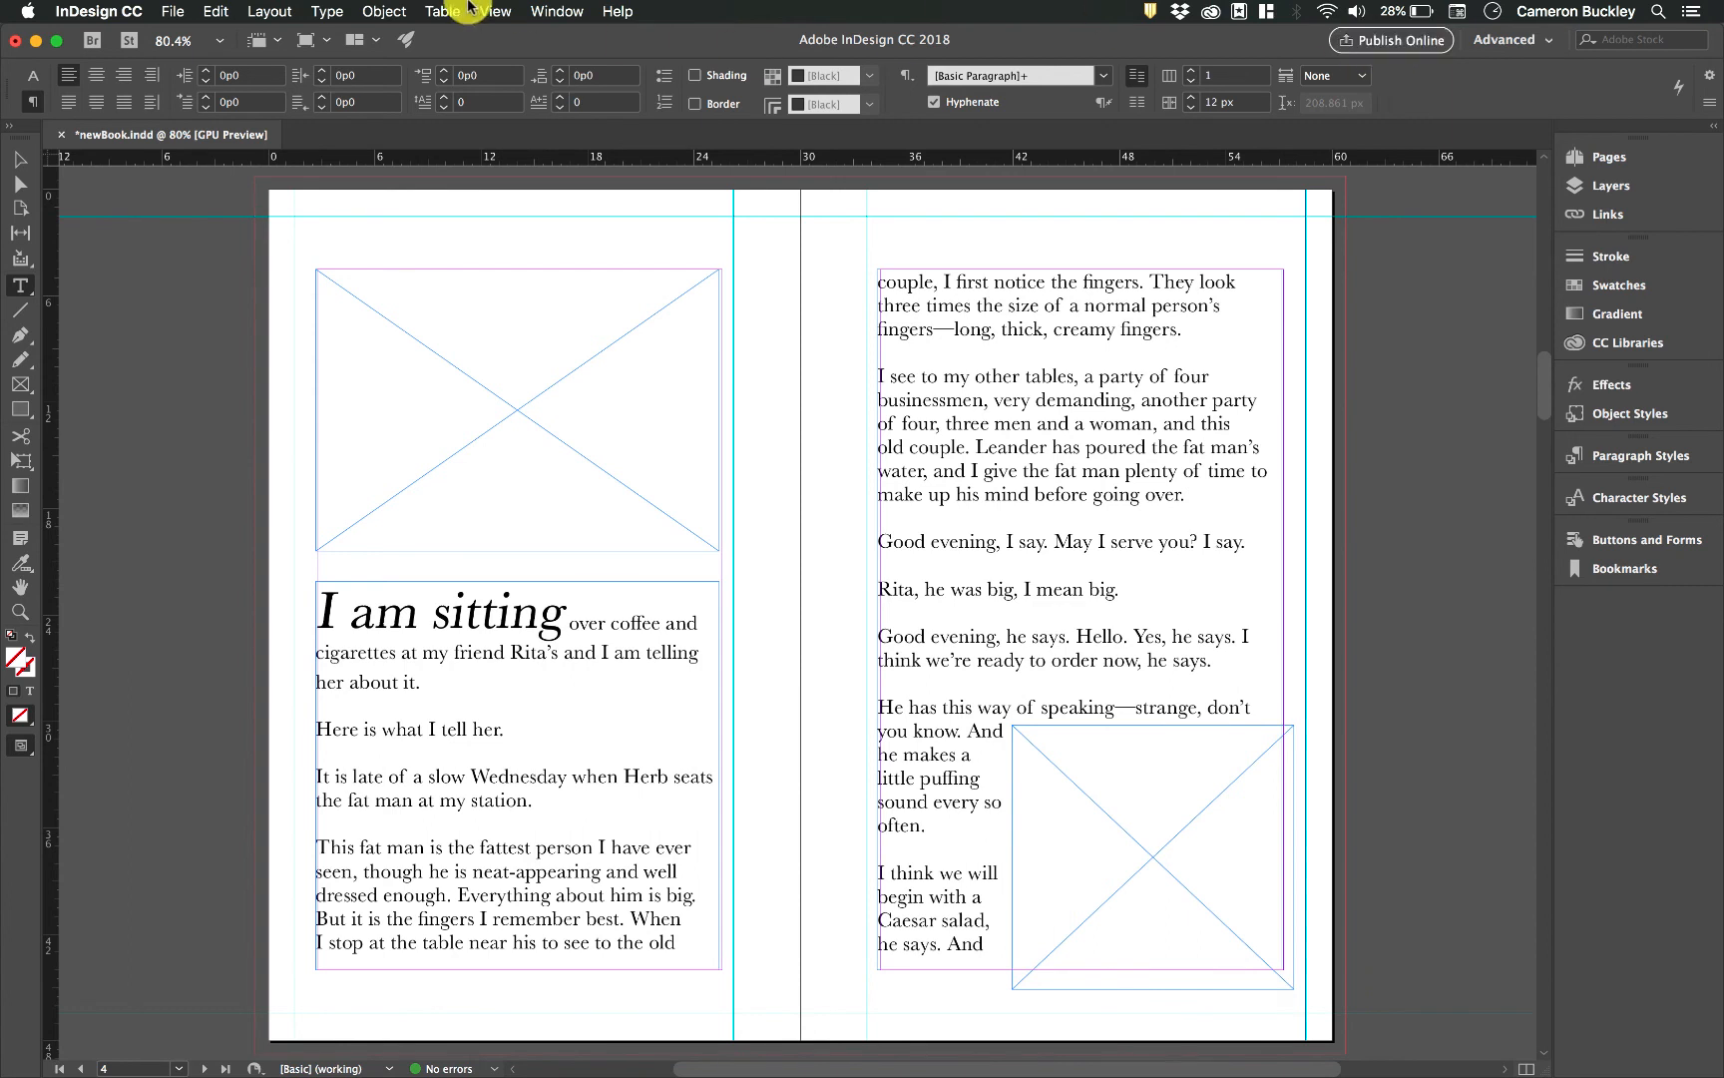
# View the list of published documents in the Publish Online Dashboard and return to InDesign.
pyautogui.click(172, 11)
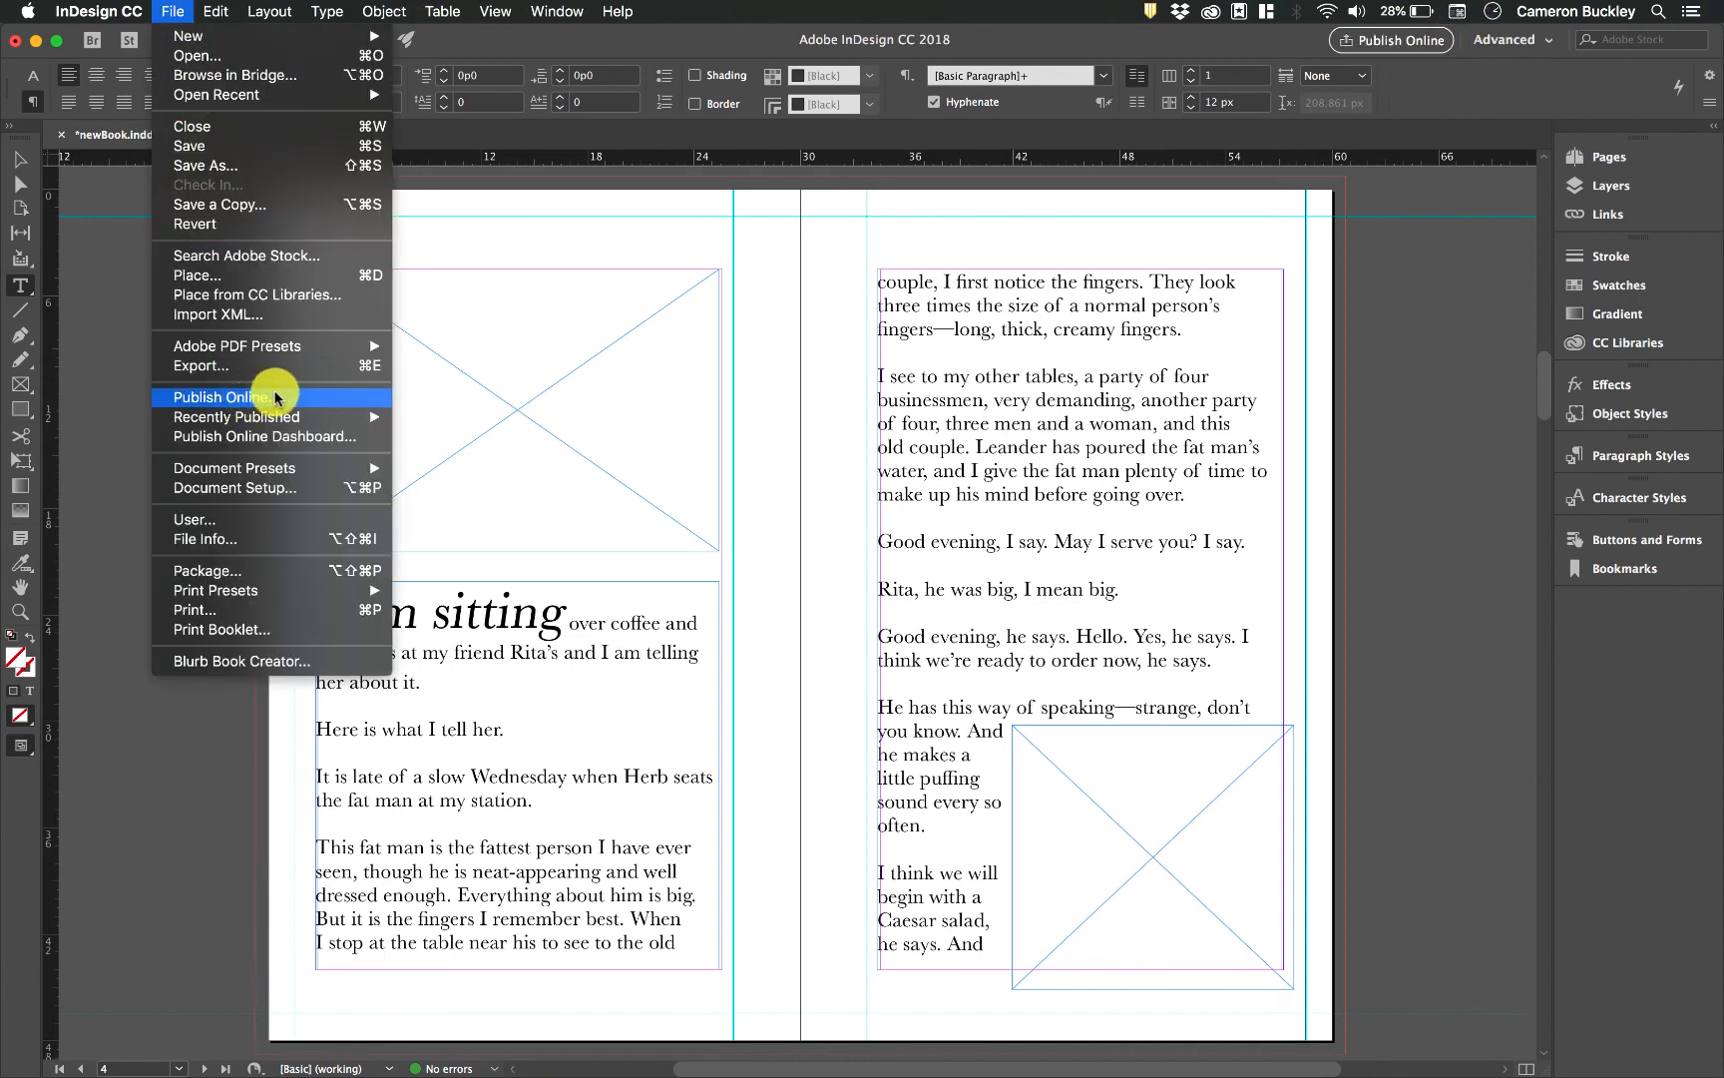
pyautogui.click(309, 438)
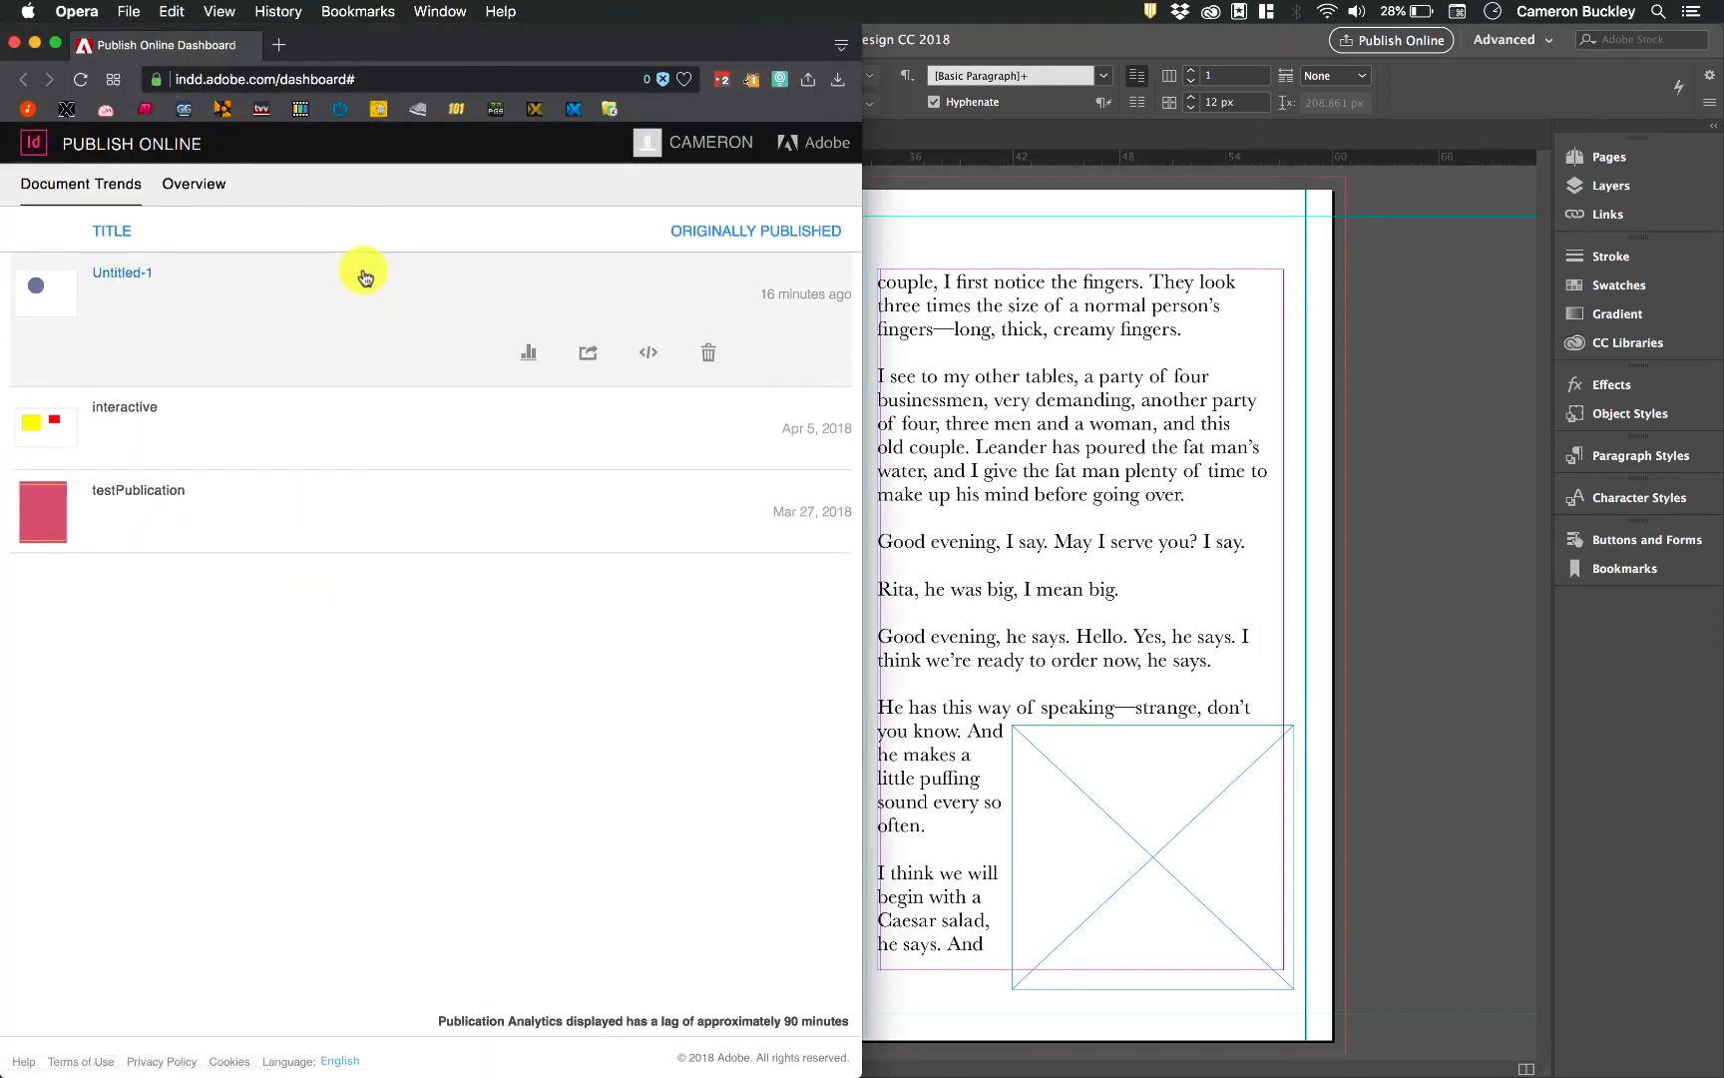
pyautogui.click(34, 43)
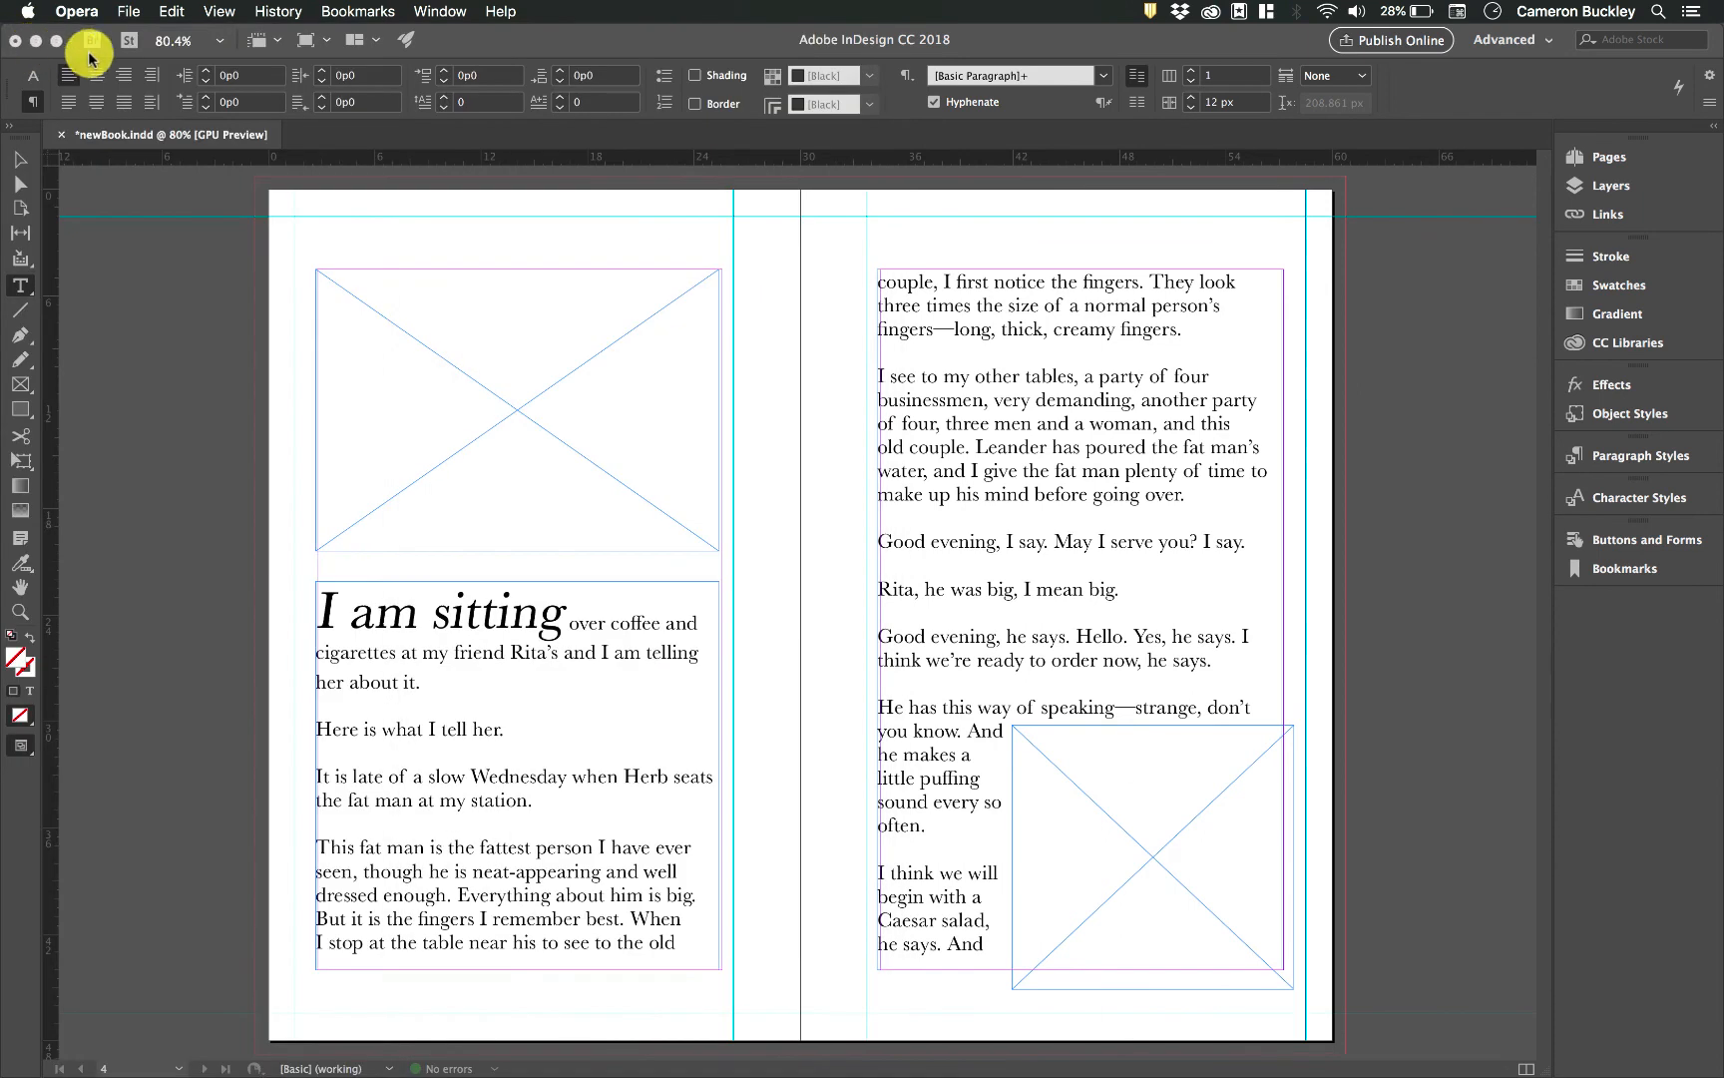
pyautogui.click(130, 11)
pyautogui.click(358, 358)
# Set up a new Publish Online document titled "Fat Raymond Carver" with all pages exported as Single.
pyautogui.click(172, 11)
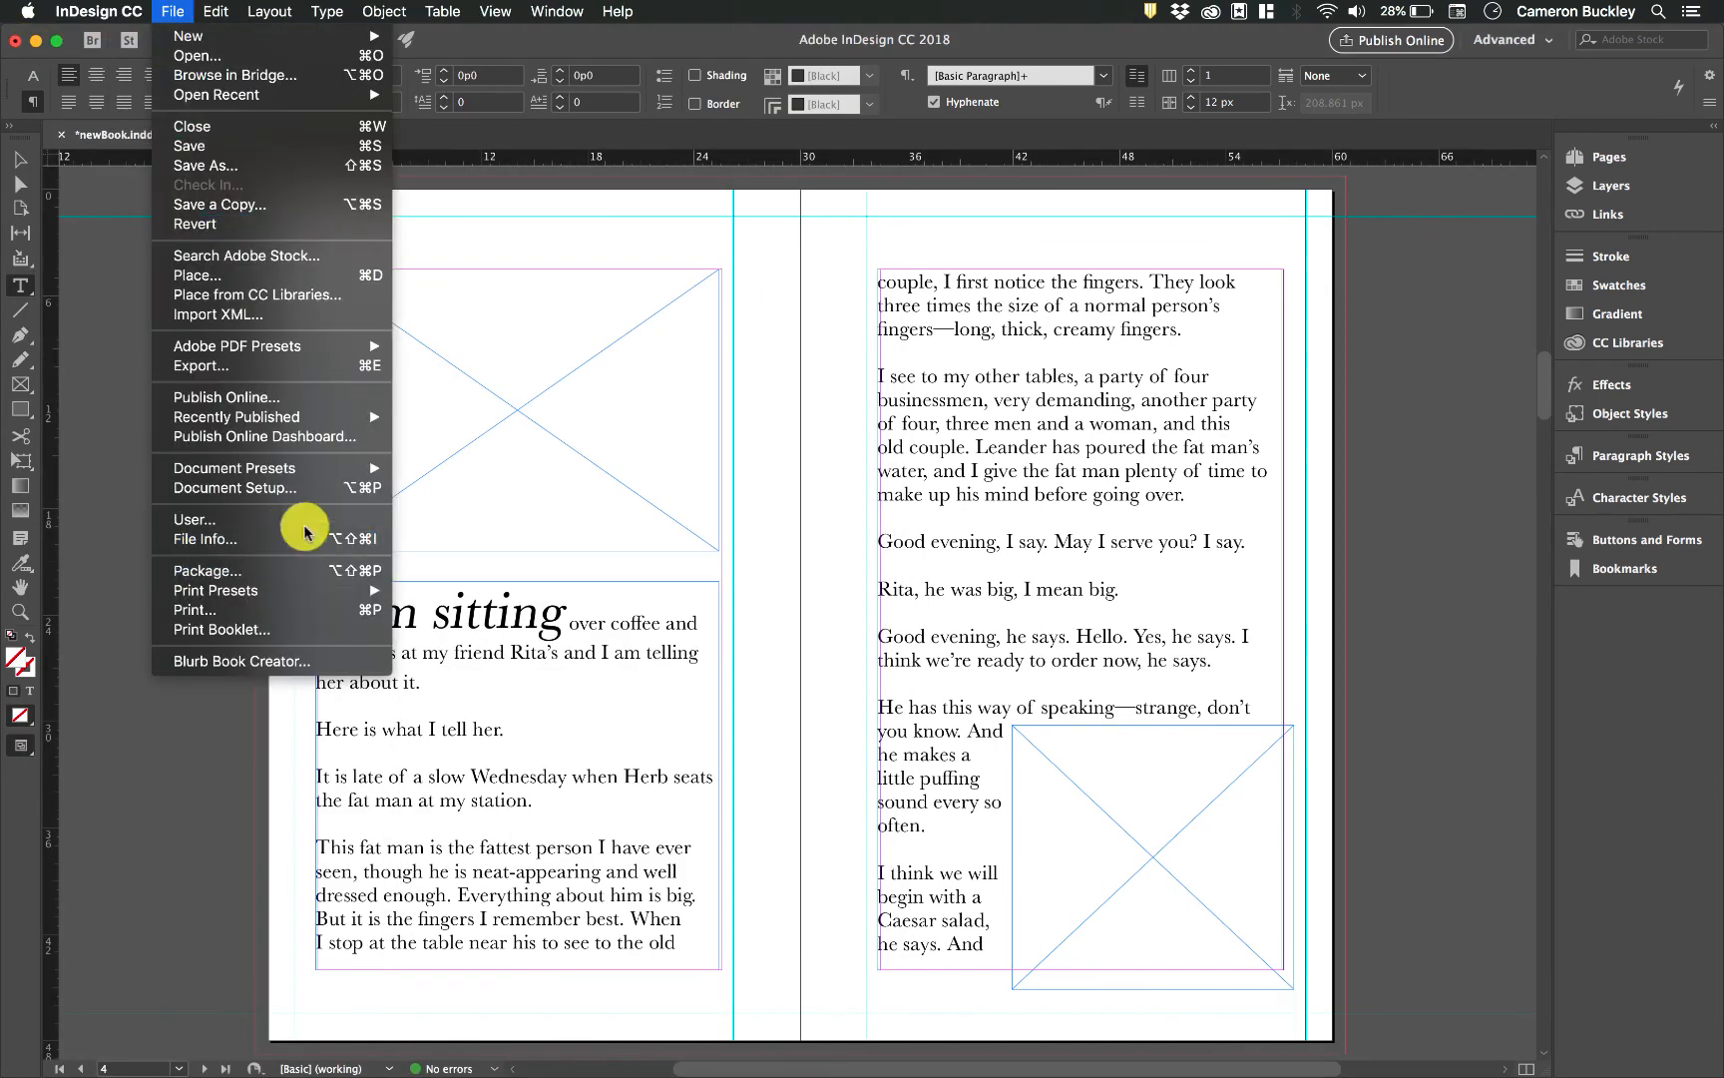
pyautogui.click(353, 407)
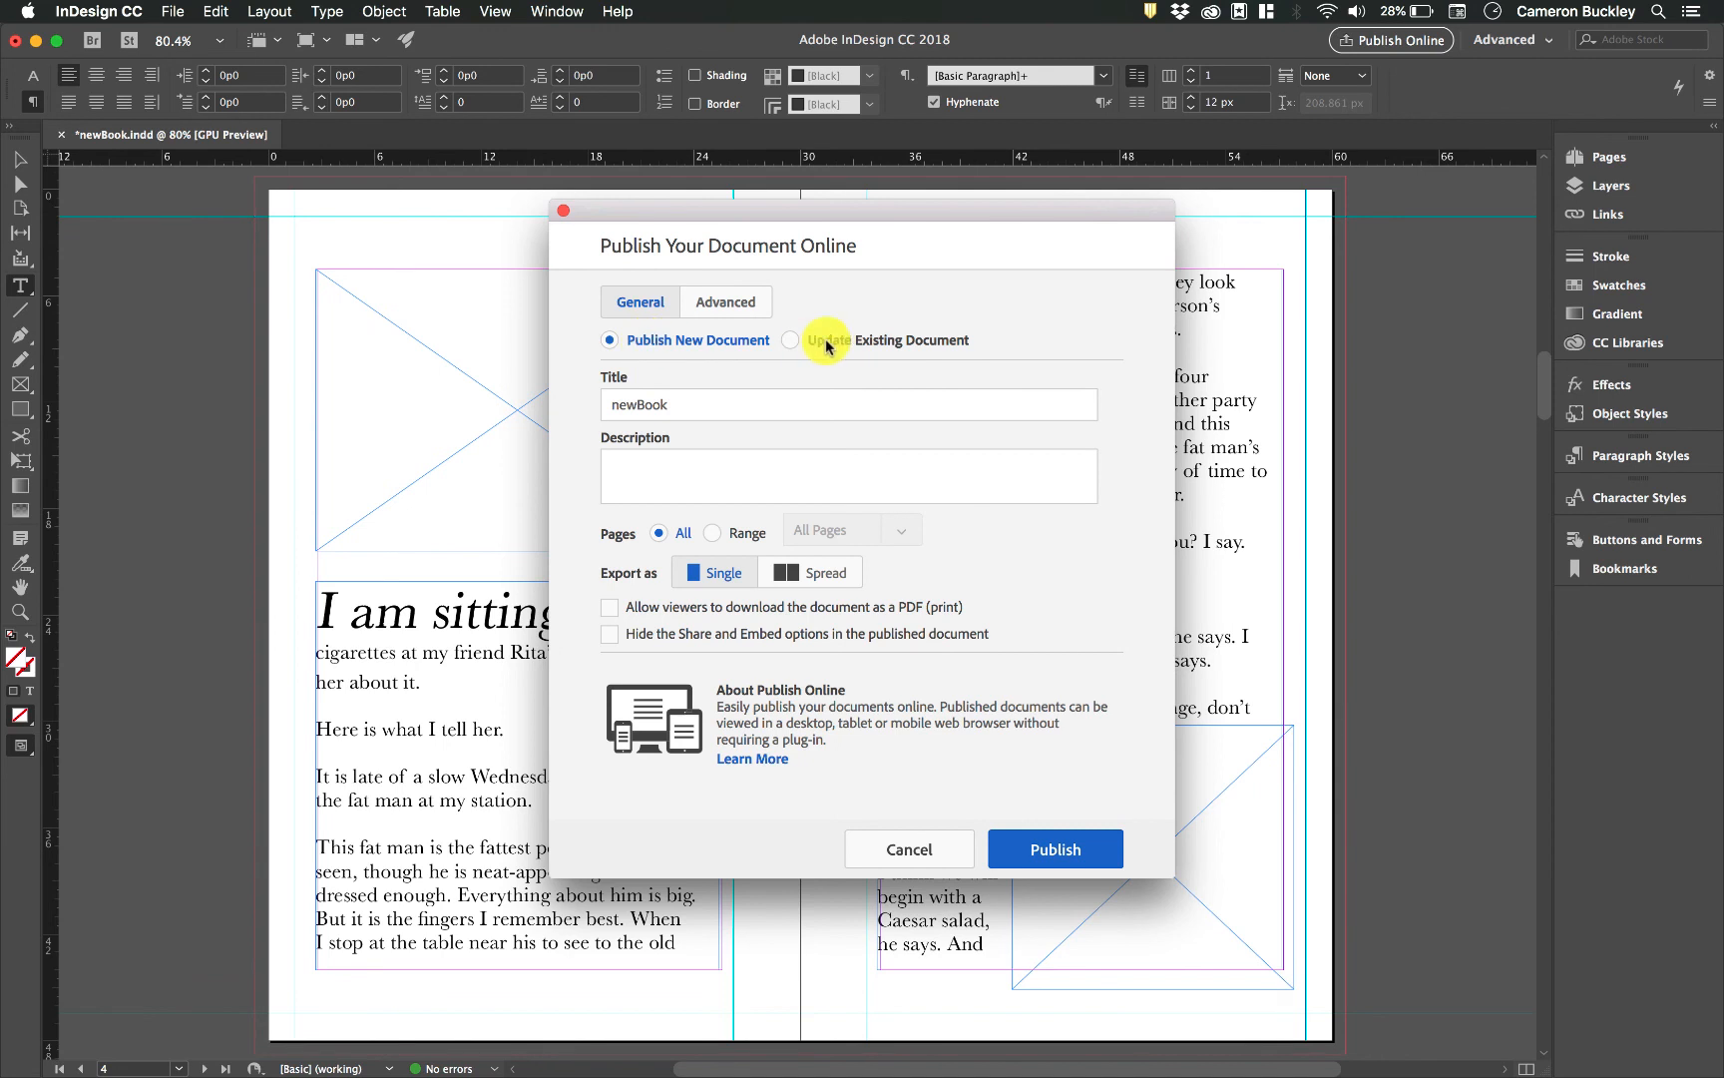
pyautogui.doubleClick(733, 410)
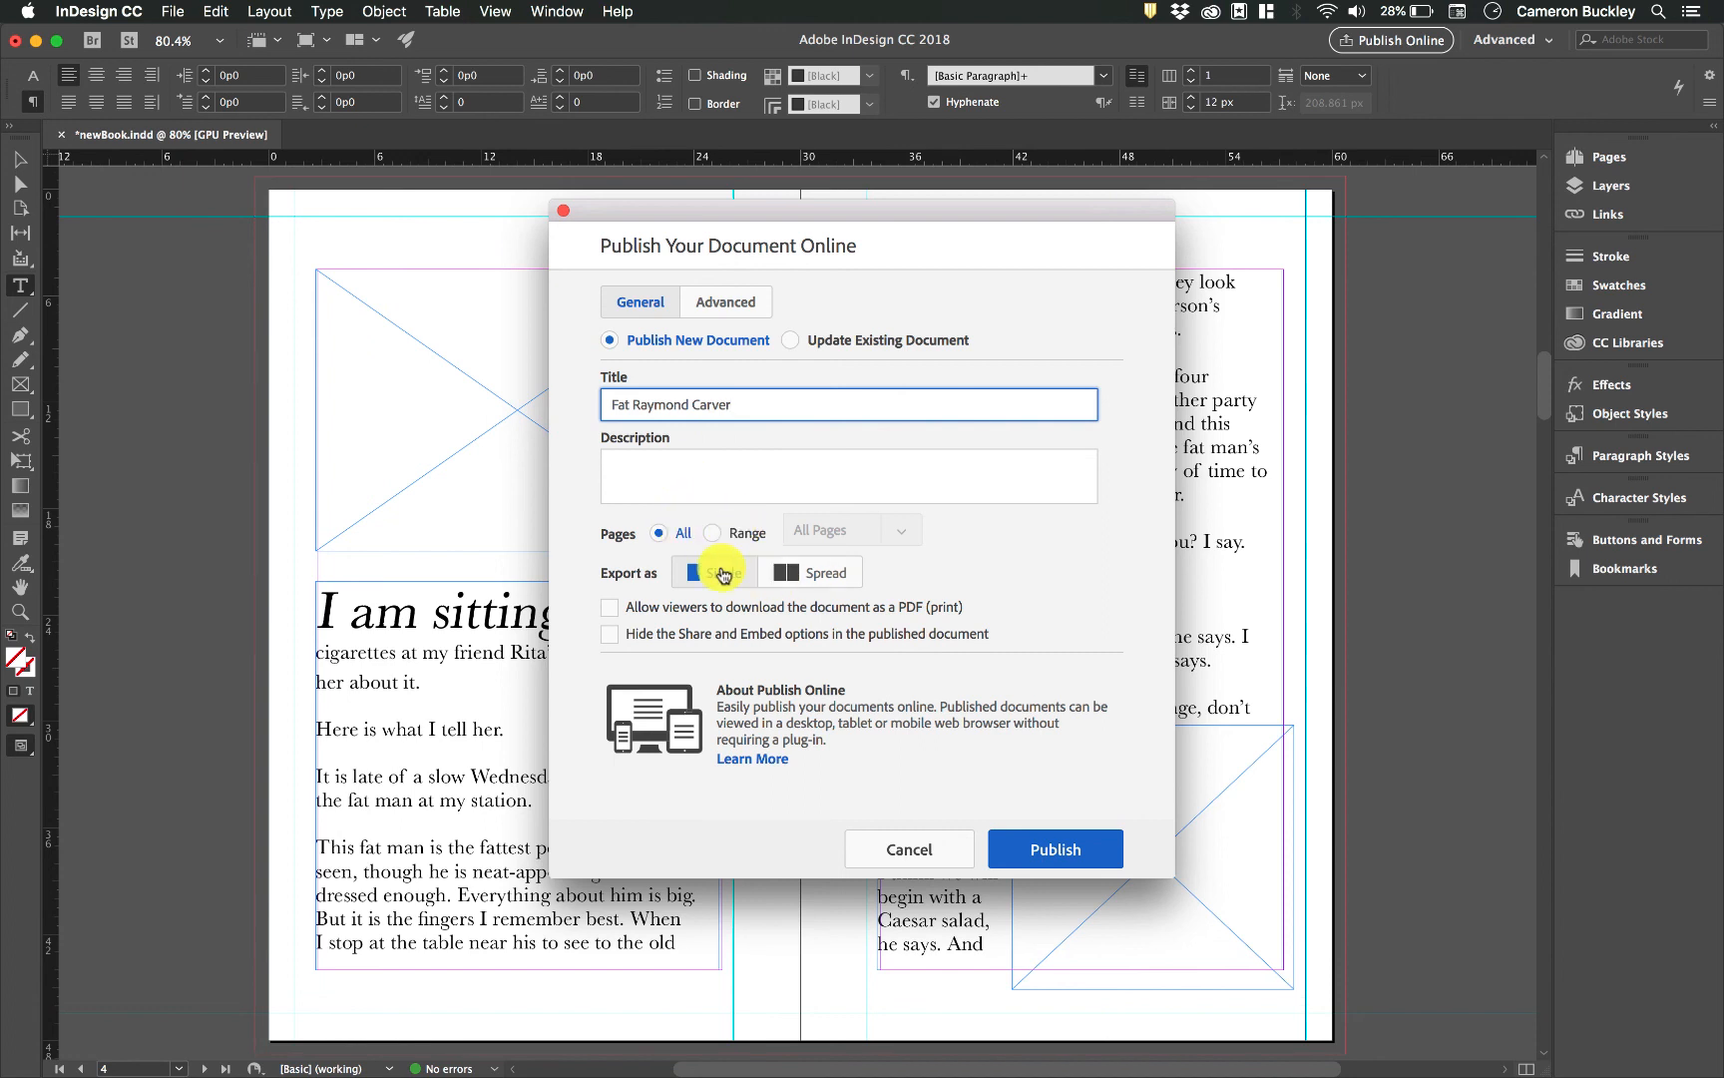
pyautogui.click(789, 571)
pyautogui.click(726, 575)
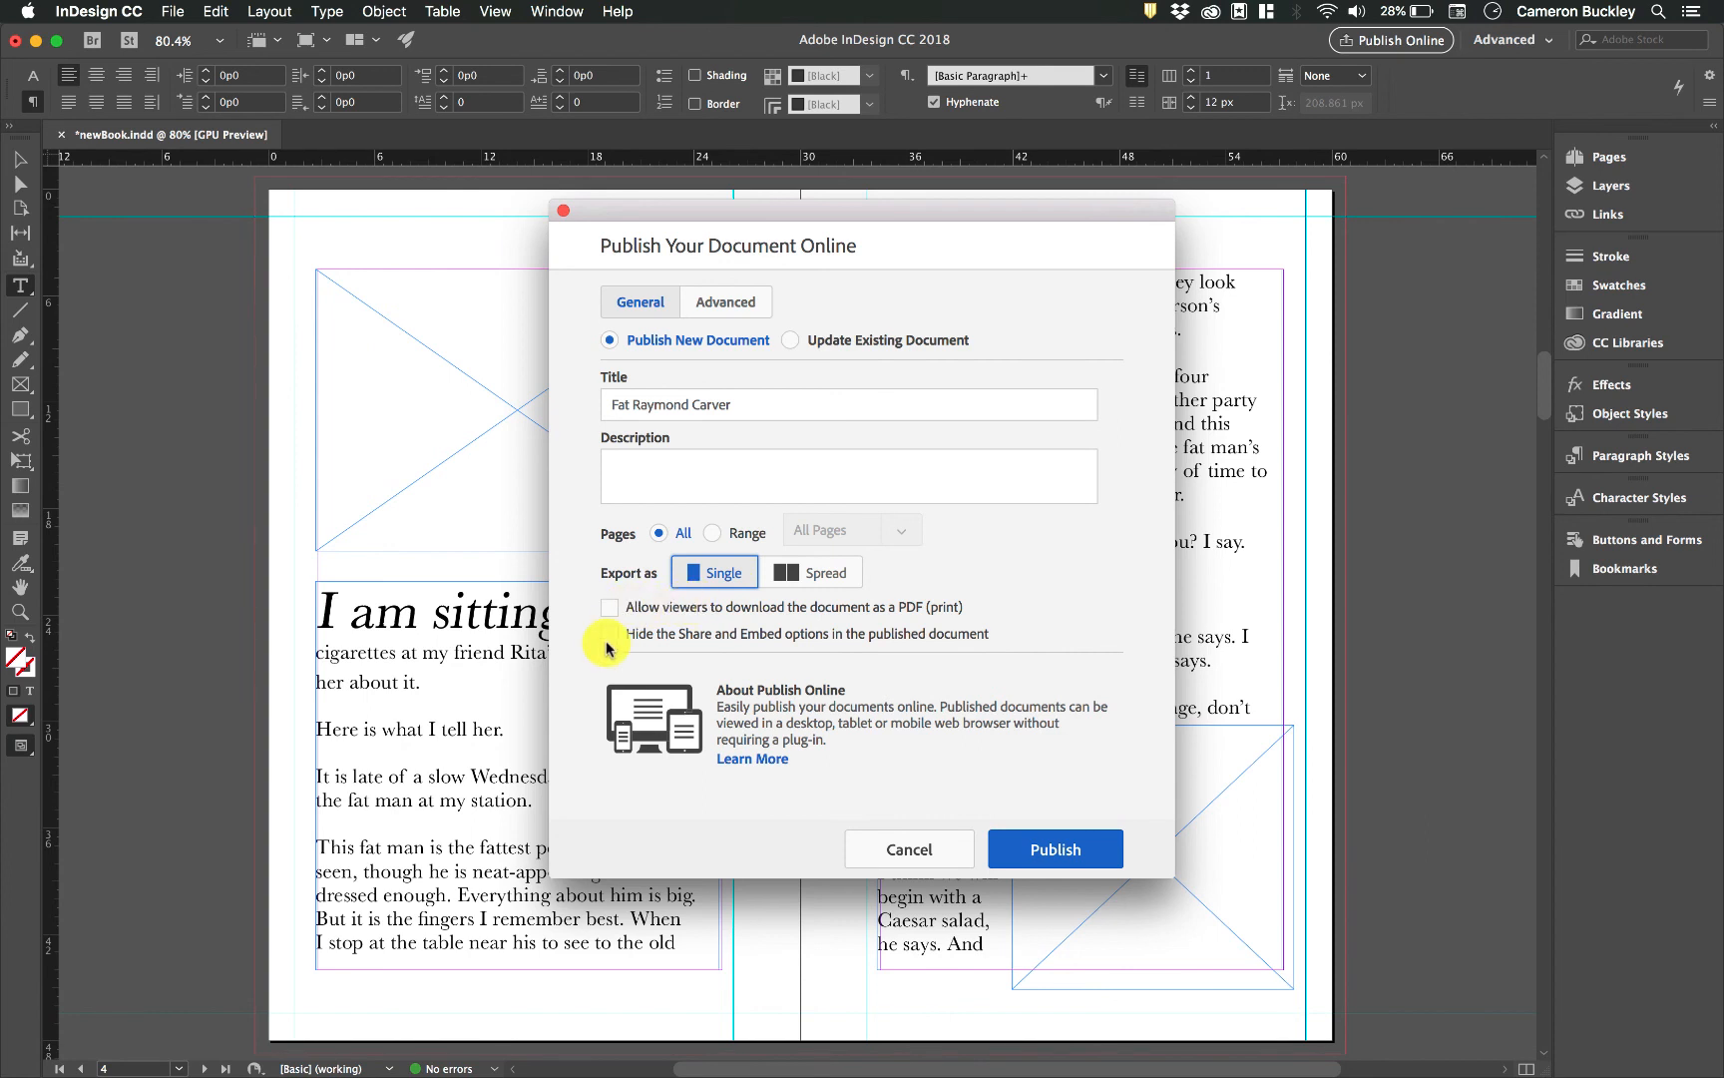
# Use page 8 as the cover thumbnail and keep the image resolution at Standard (96 PPI).
pyautogui.click(739, 296)
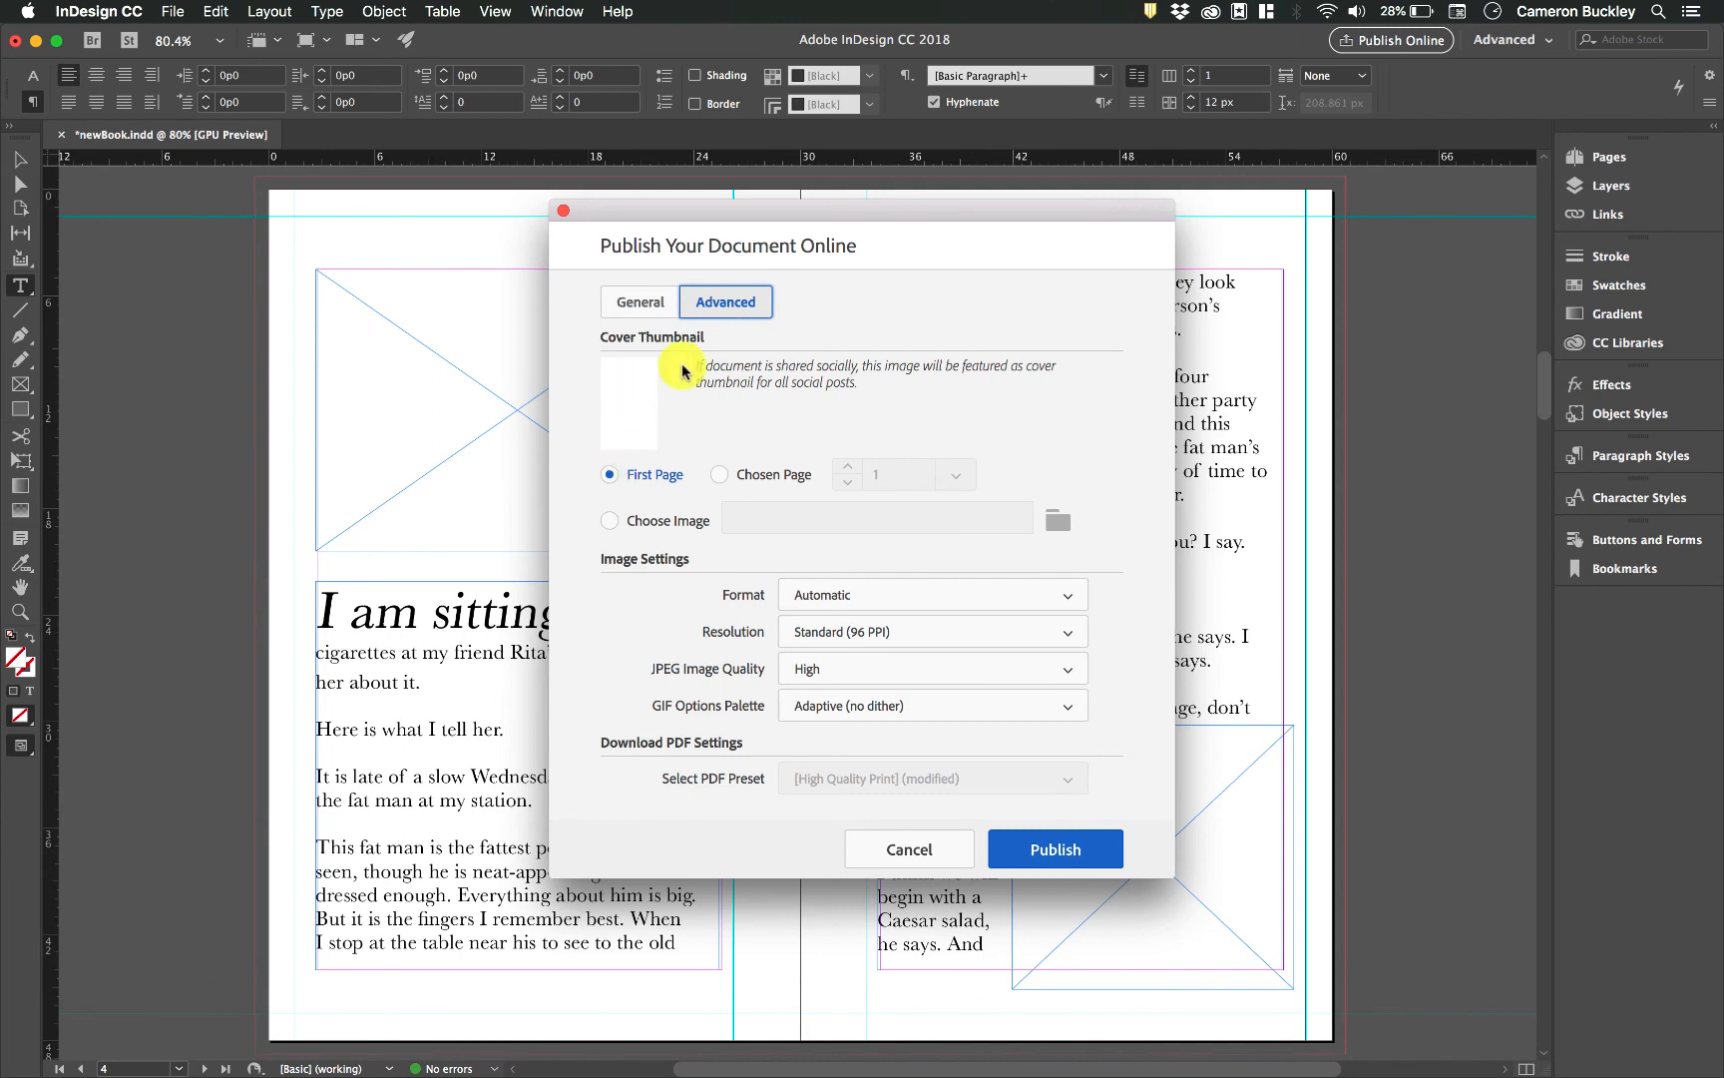
pyautogui.click(719, 475)
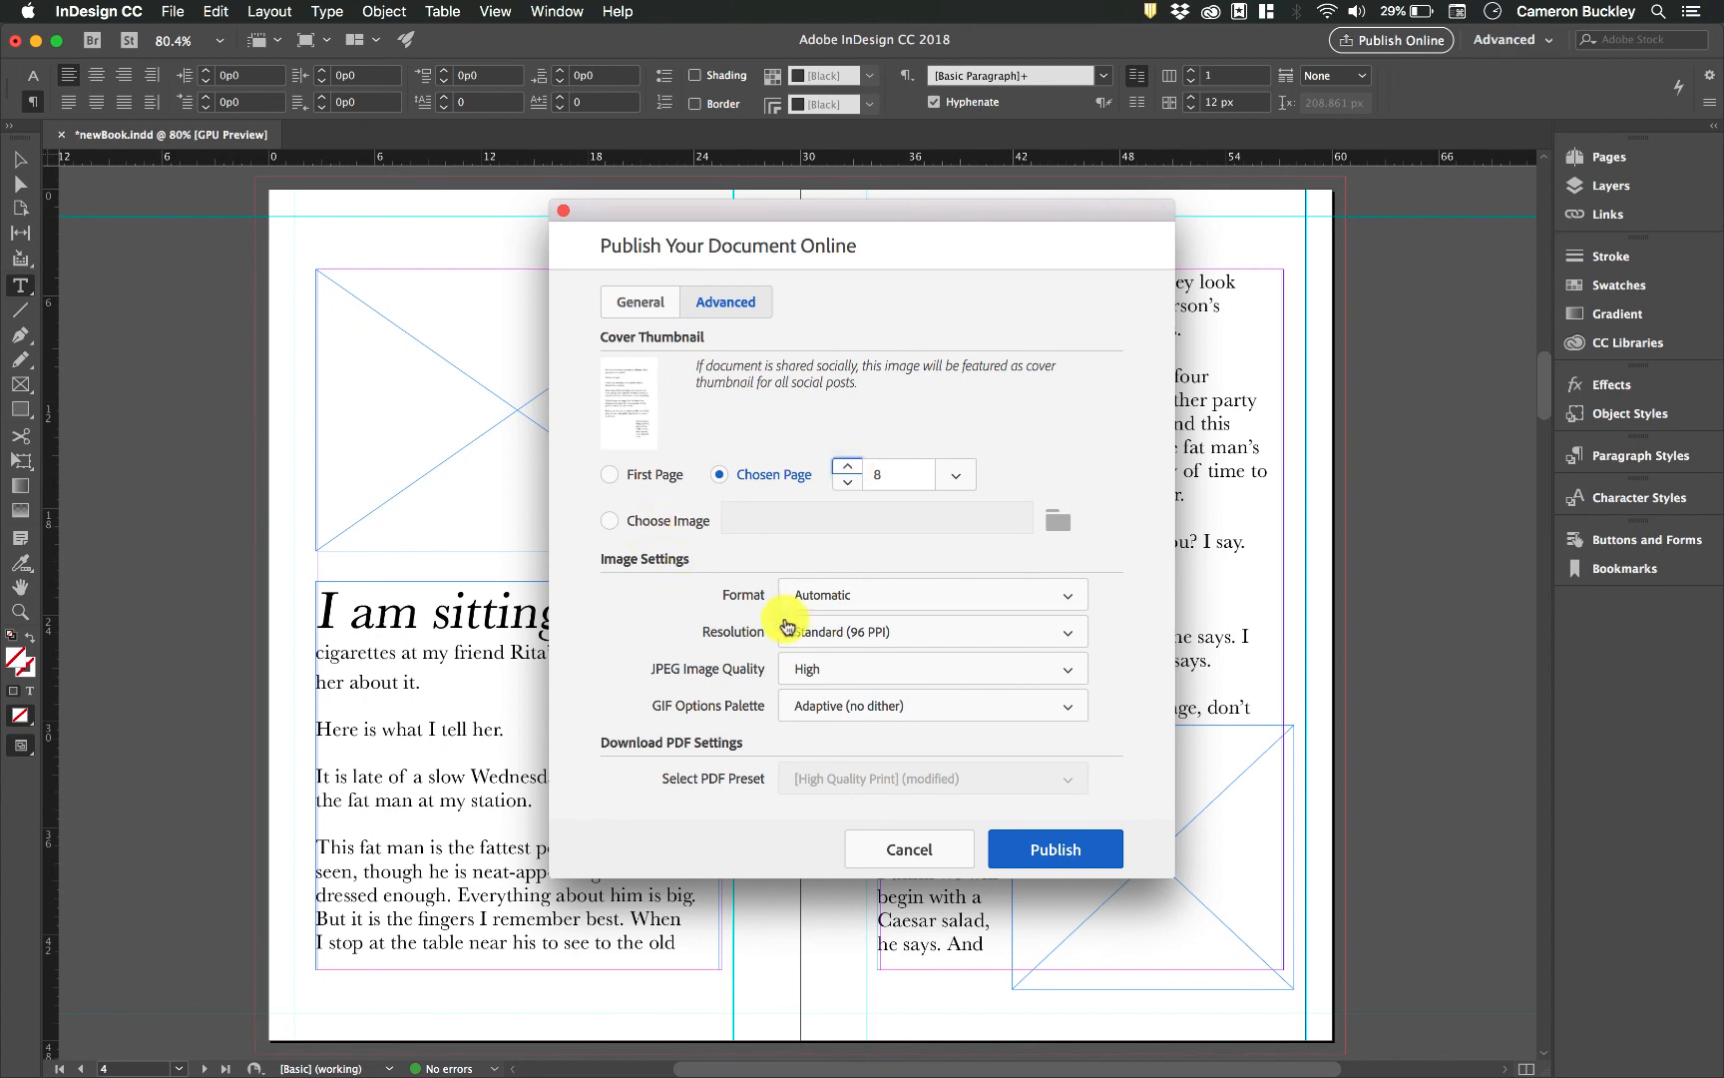
pyautogui.click(870, 631)
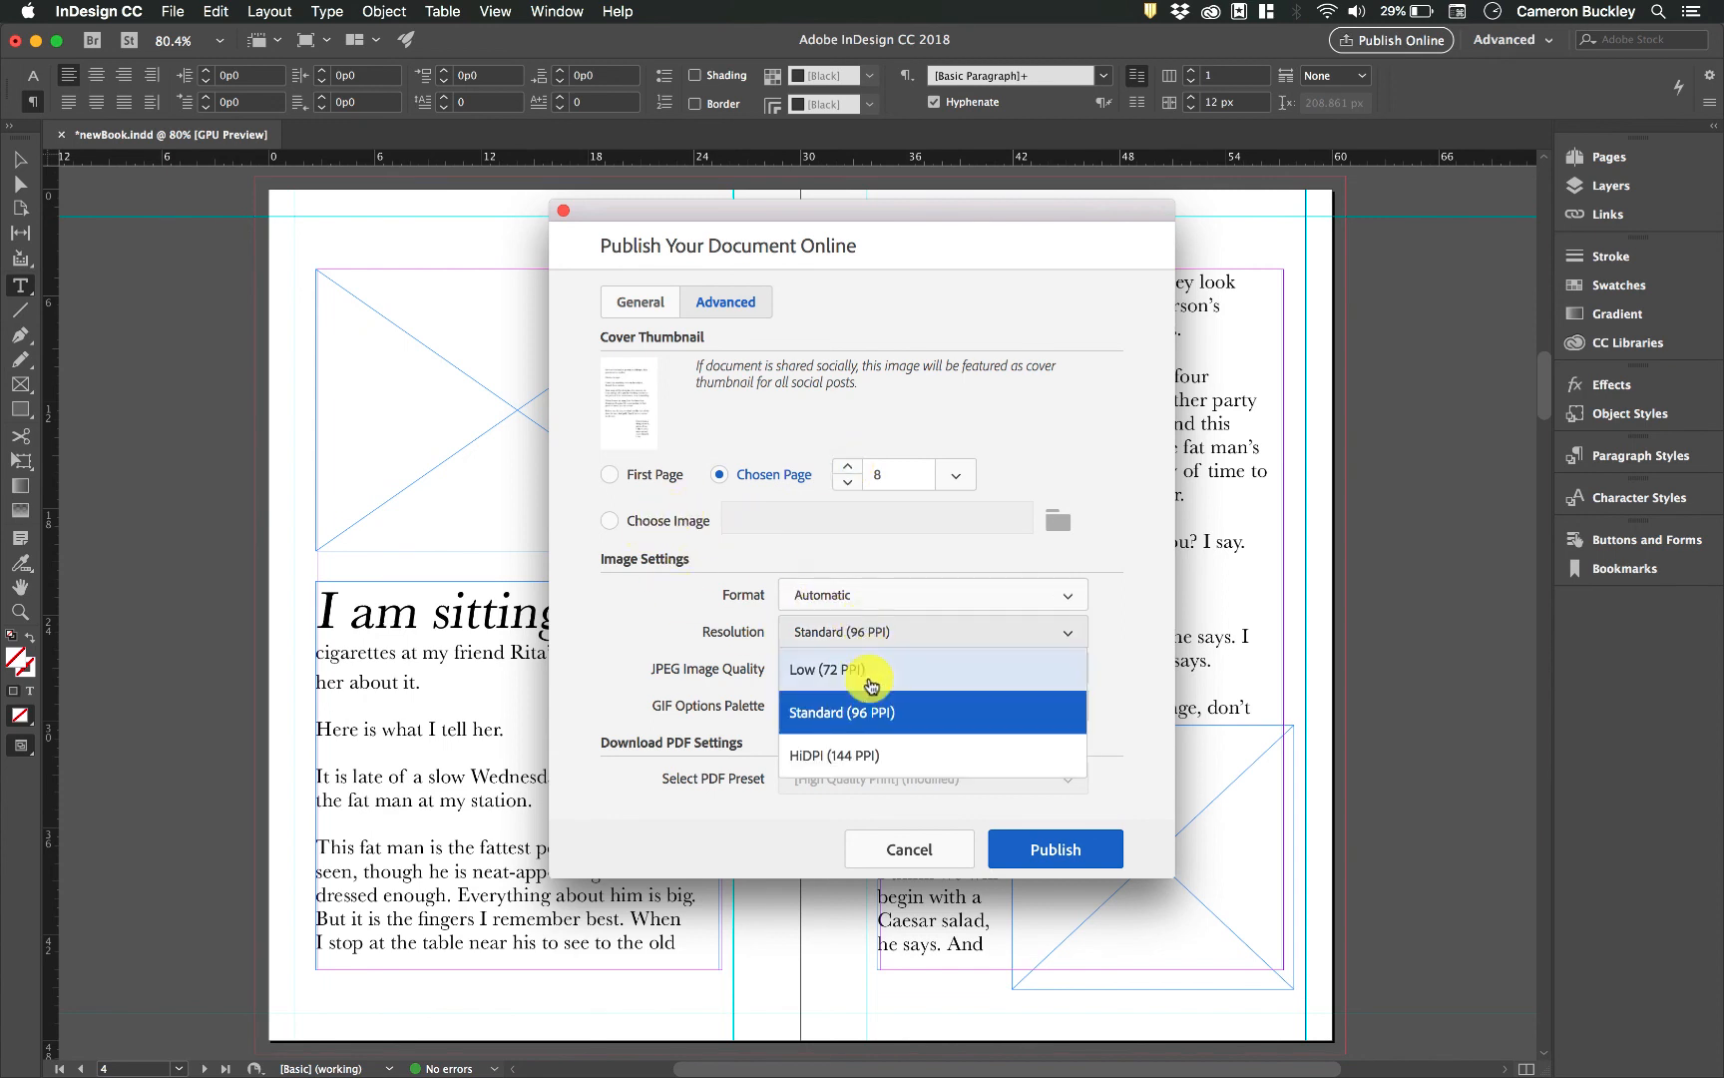
pyautogui.click(877, 712)
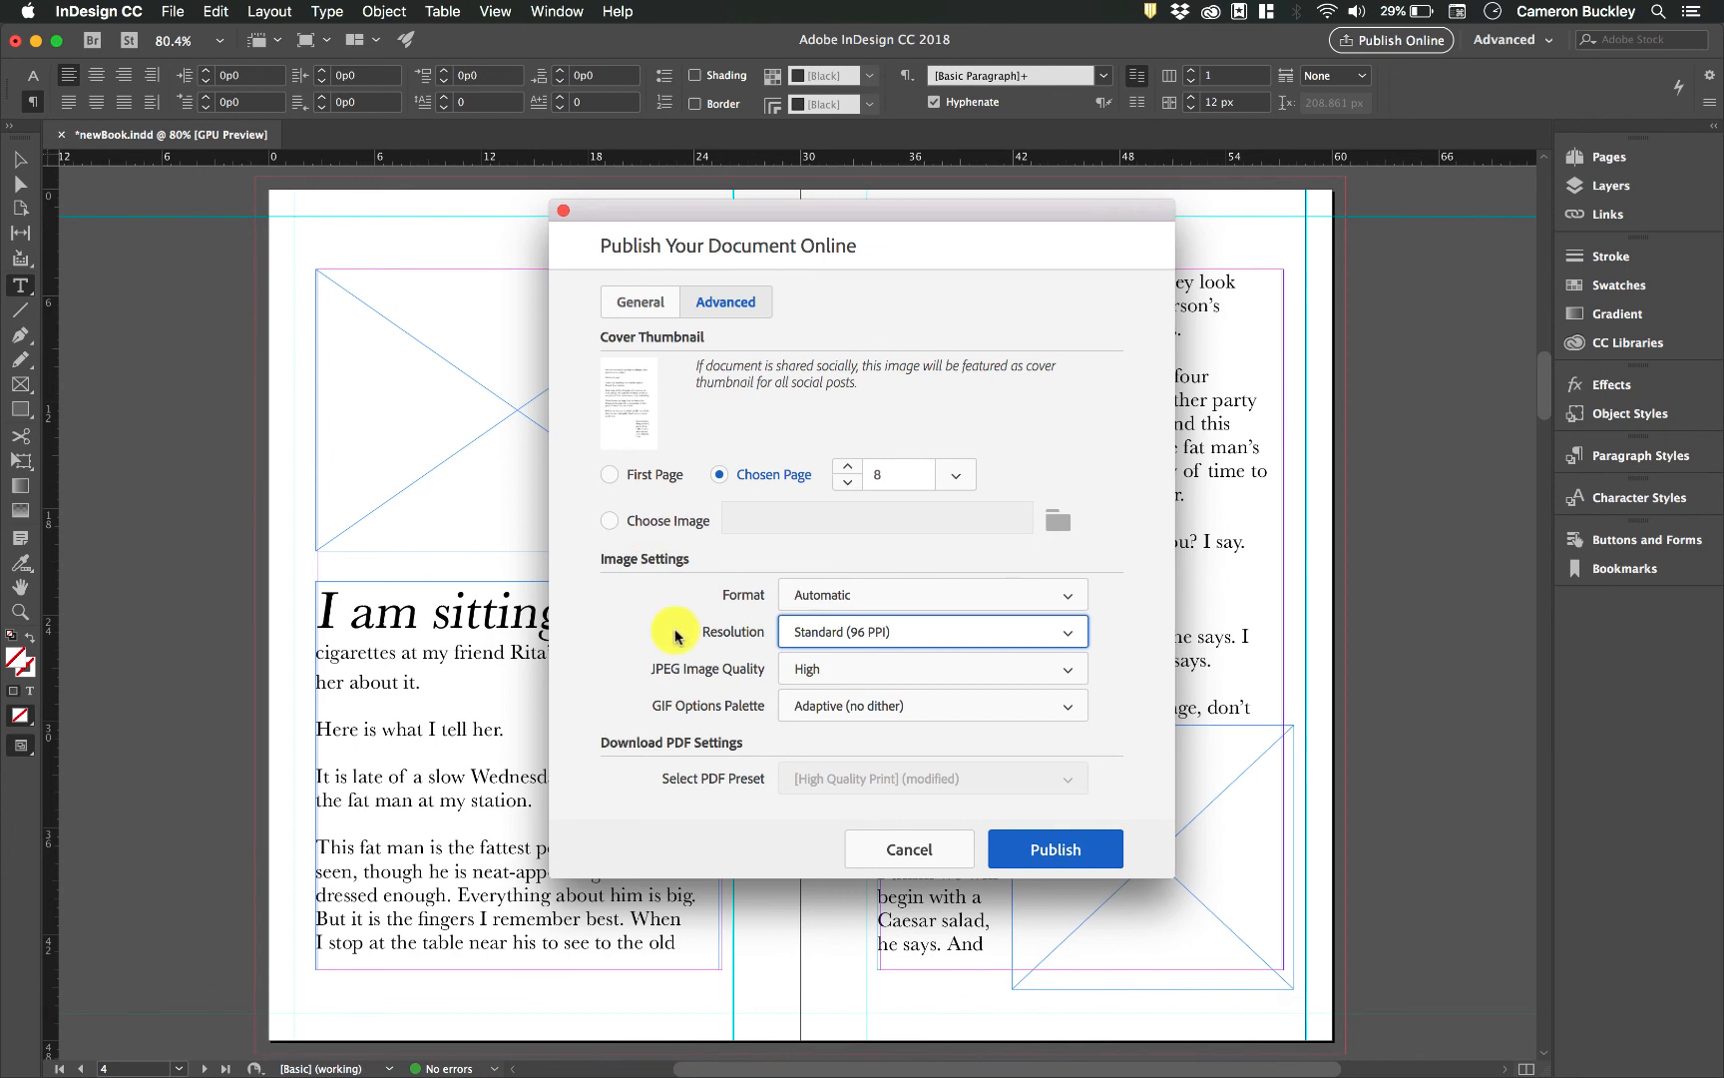
pyautogui.click(816, 635)
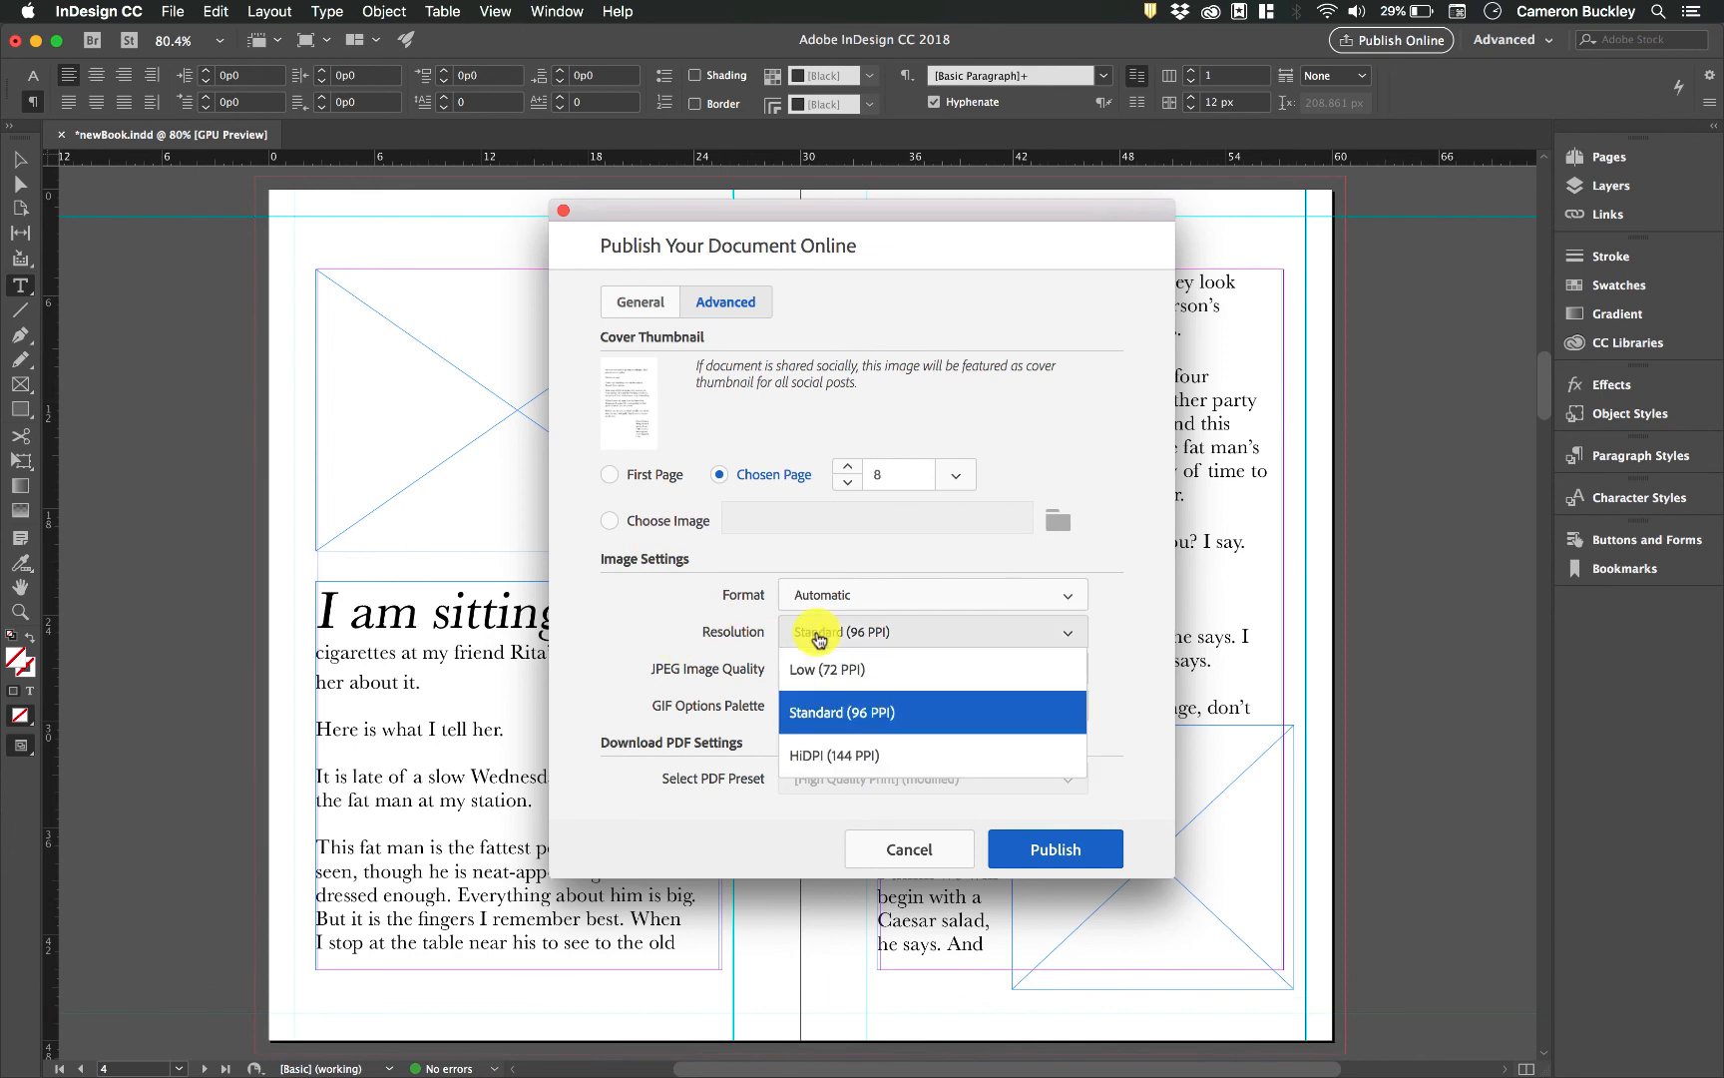
pyautogui.click(816, 634)
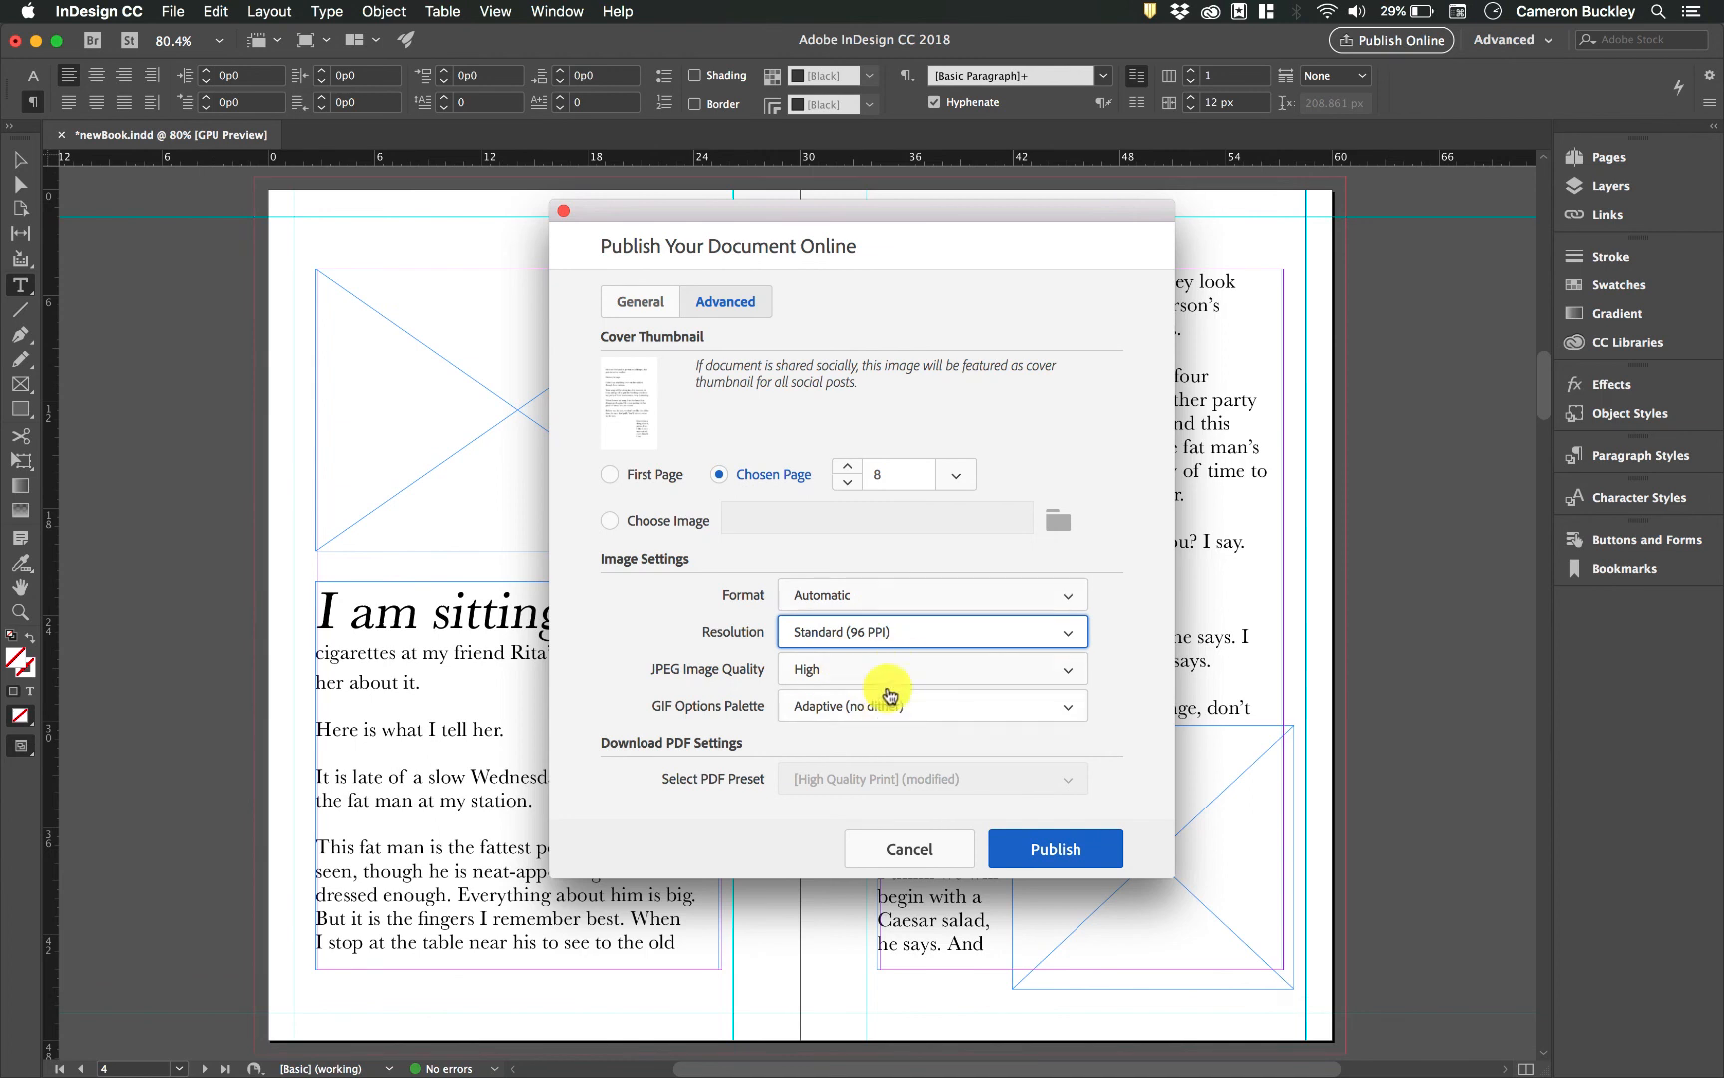
# Publish the document online and copy its sharing URL.
pyautogui.click(1086, 848)
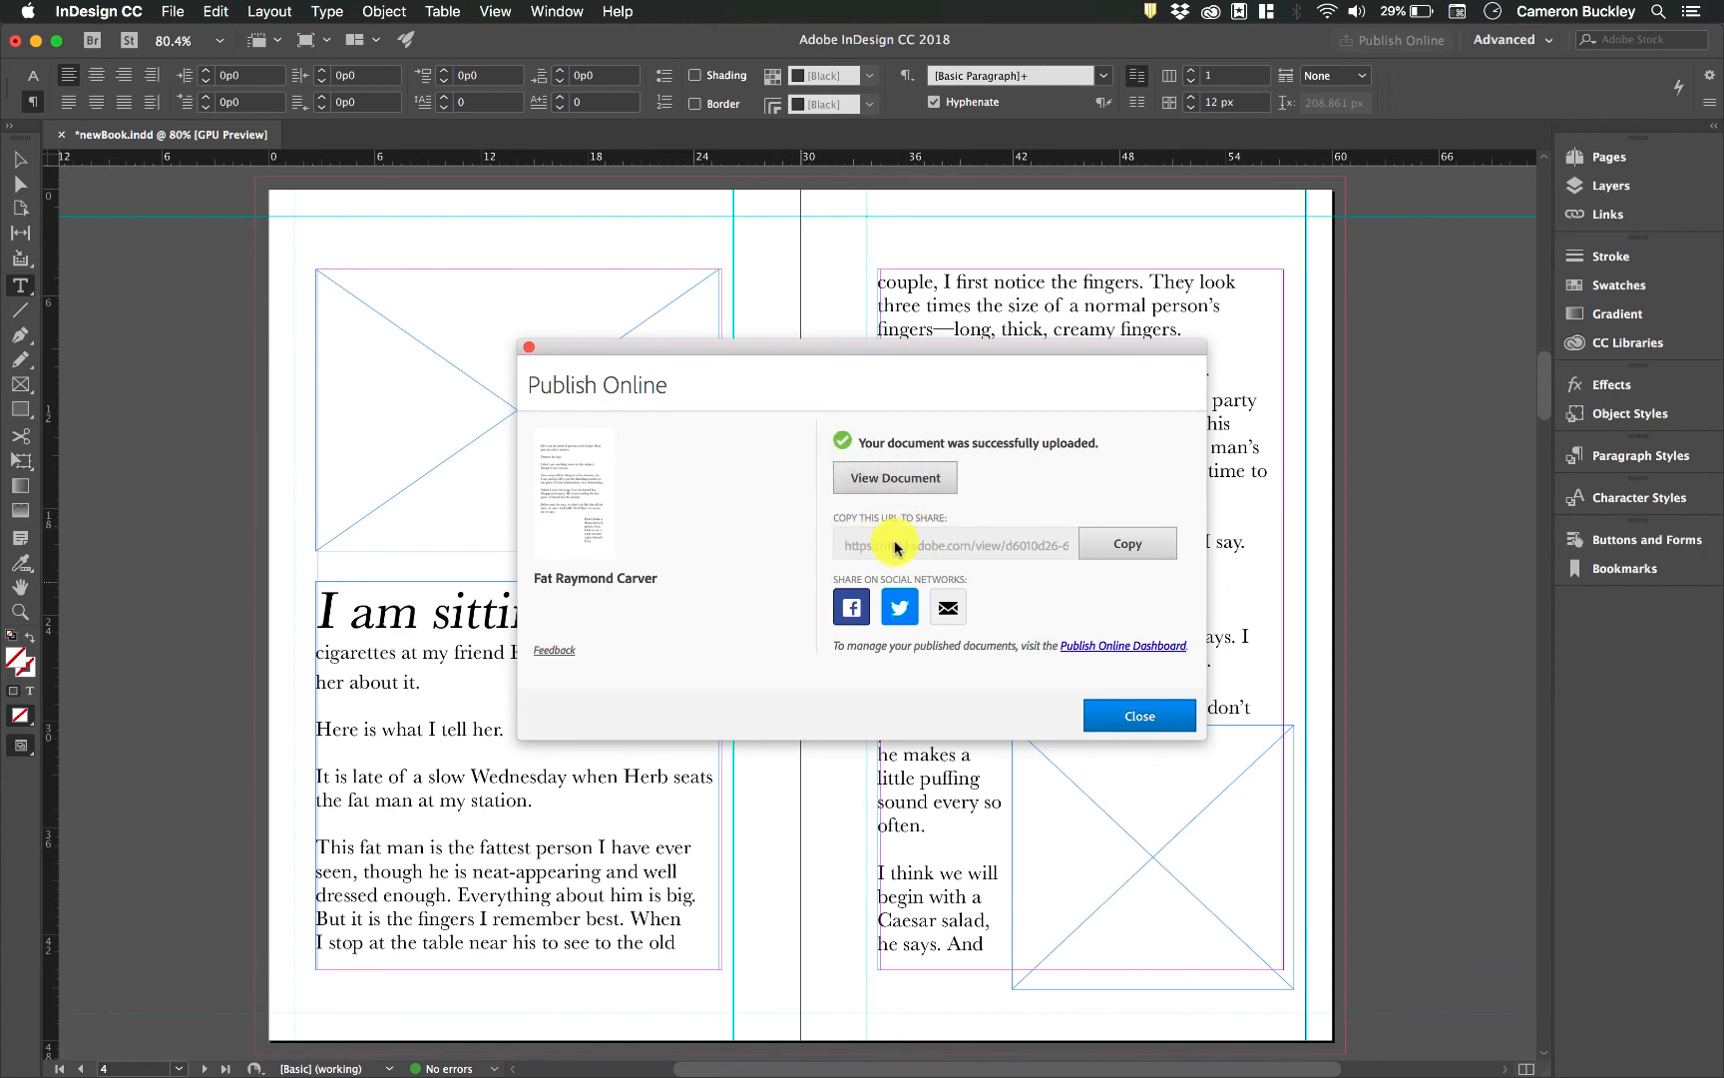
pyautogui.click(1128, 547)
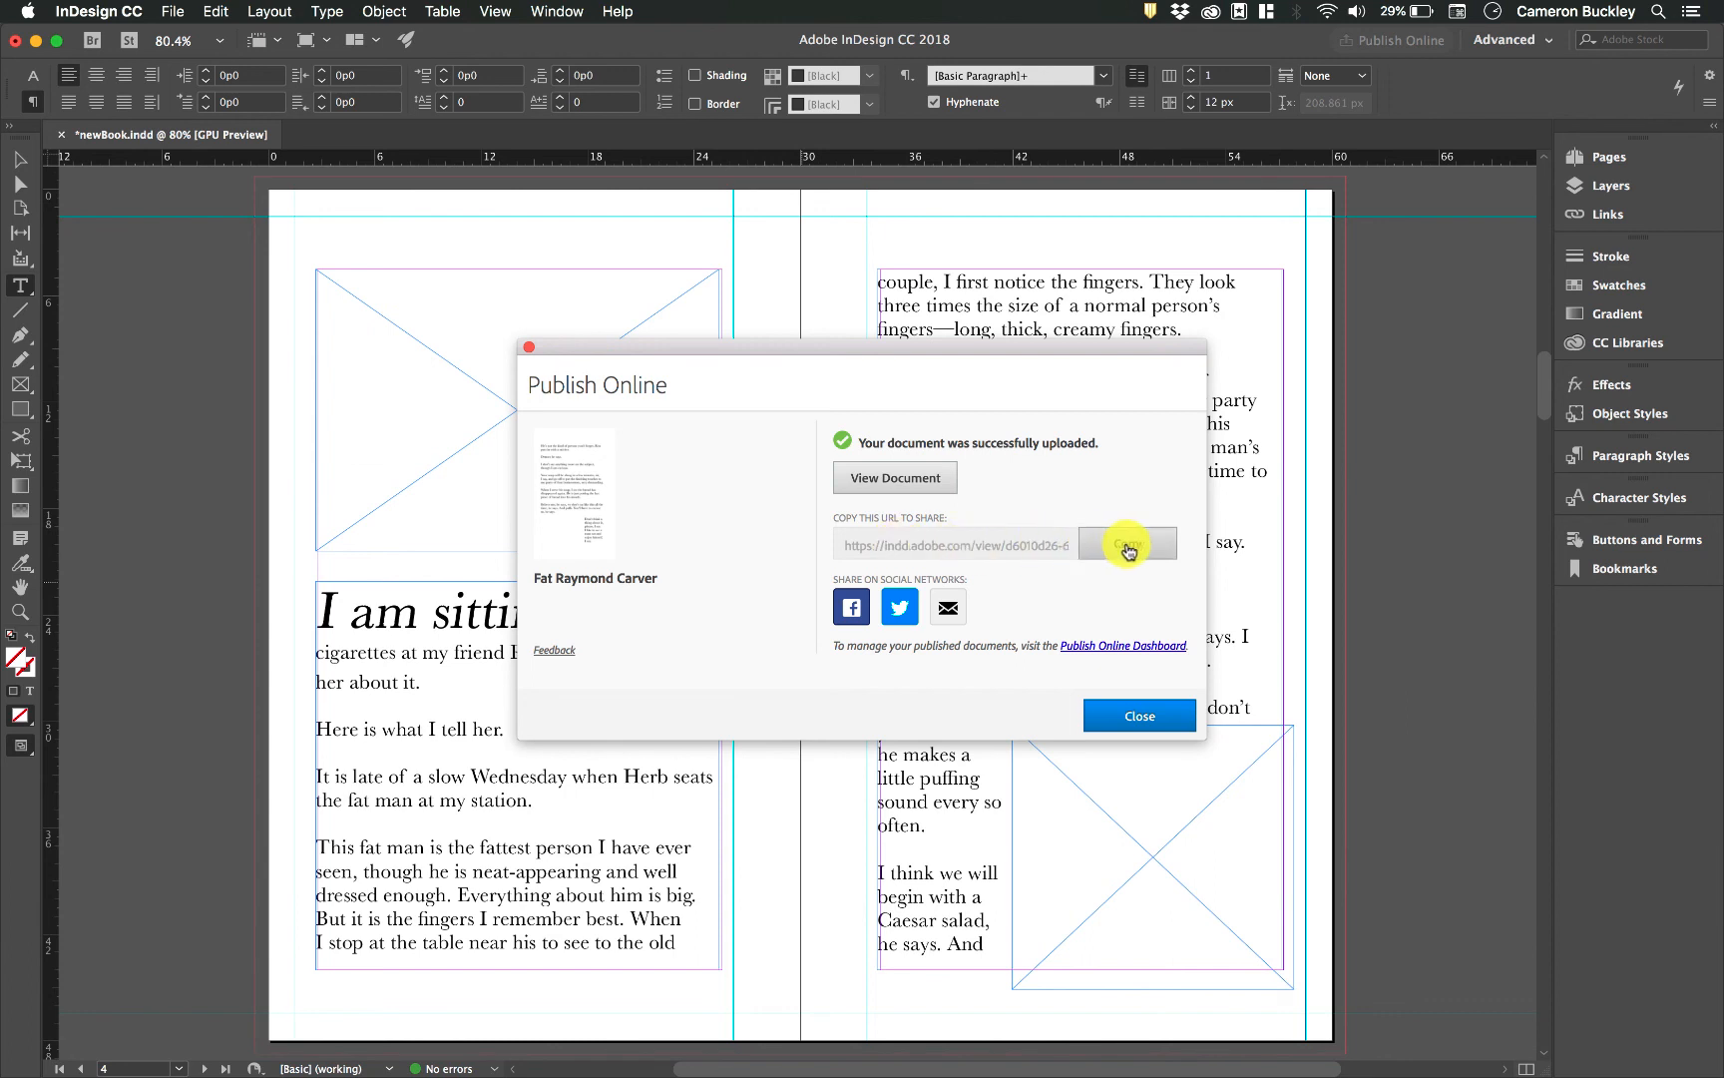
pyautogui.tripleClick(1000, 549)
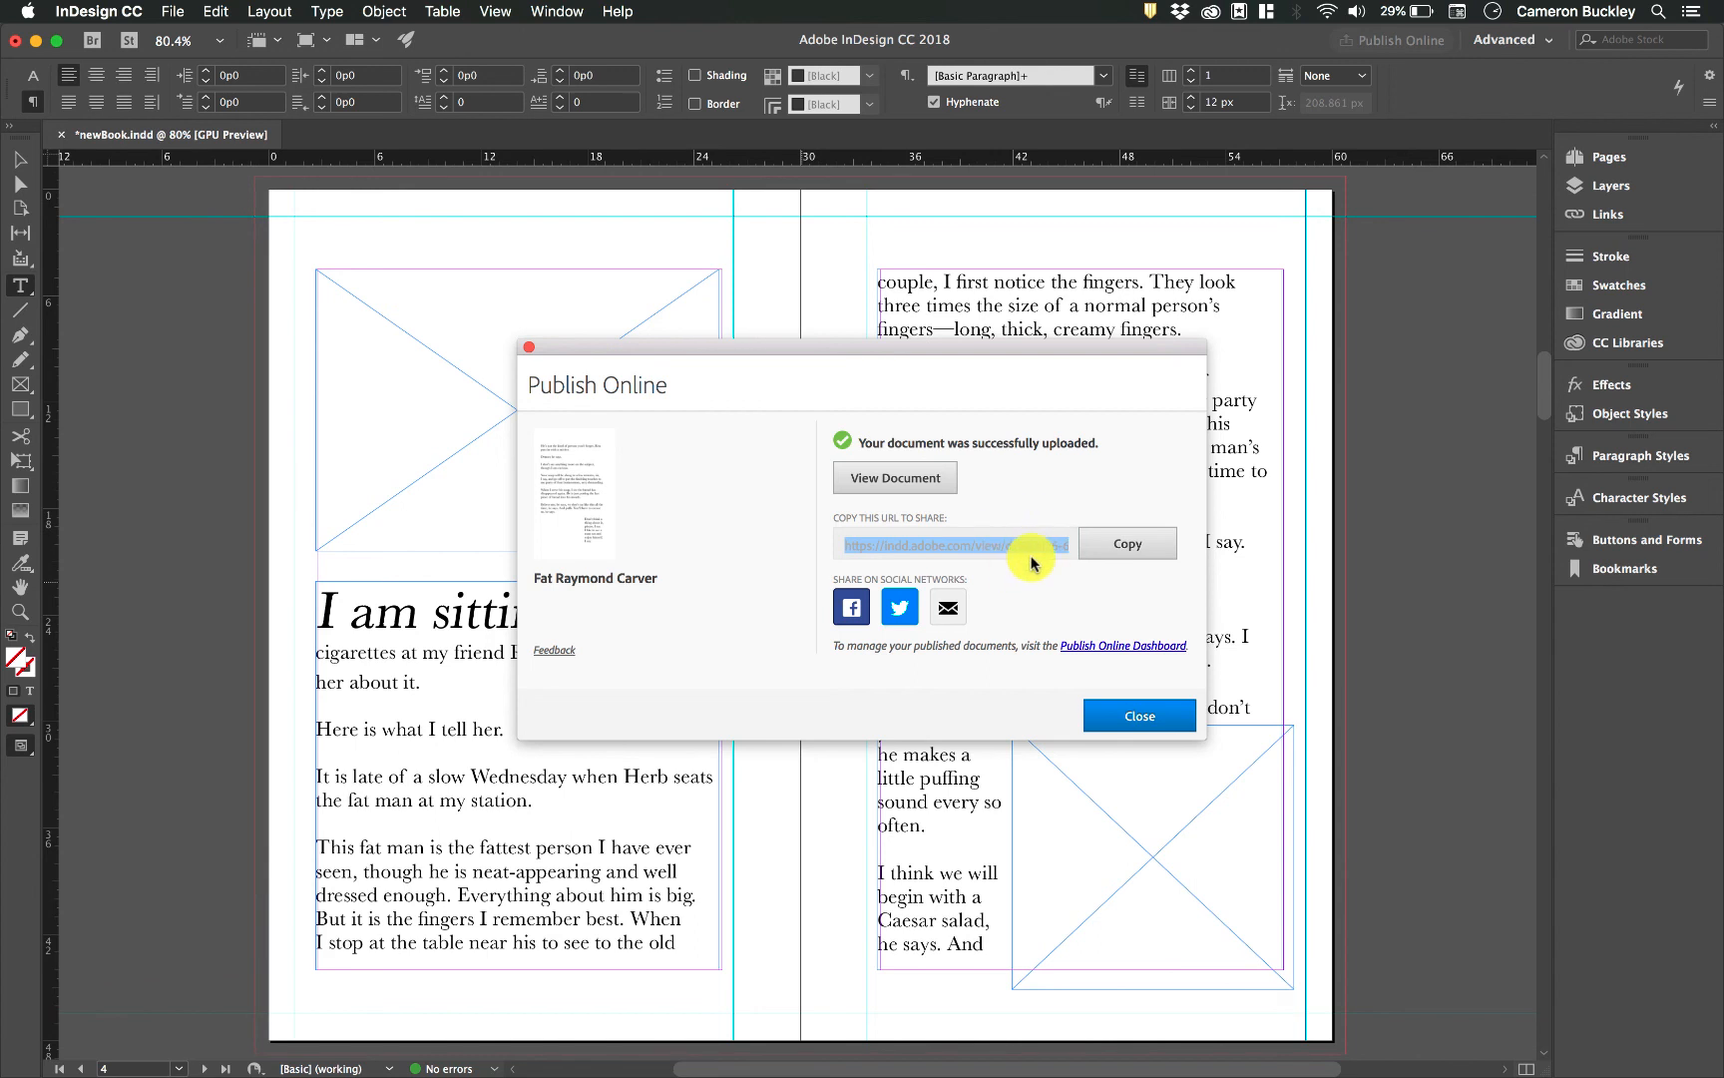
# View the published document in the browser with the window enlarged to fill the screen.
pyautogui.click(888, 478)
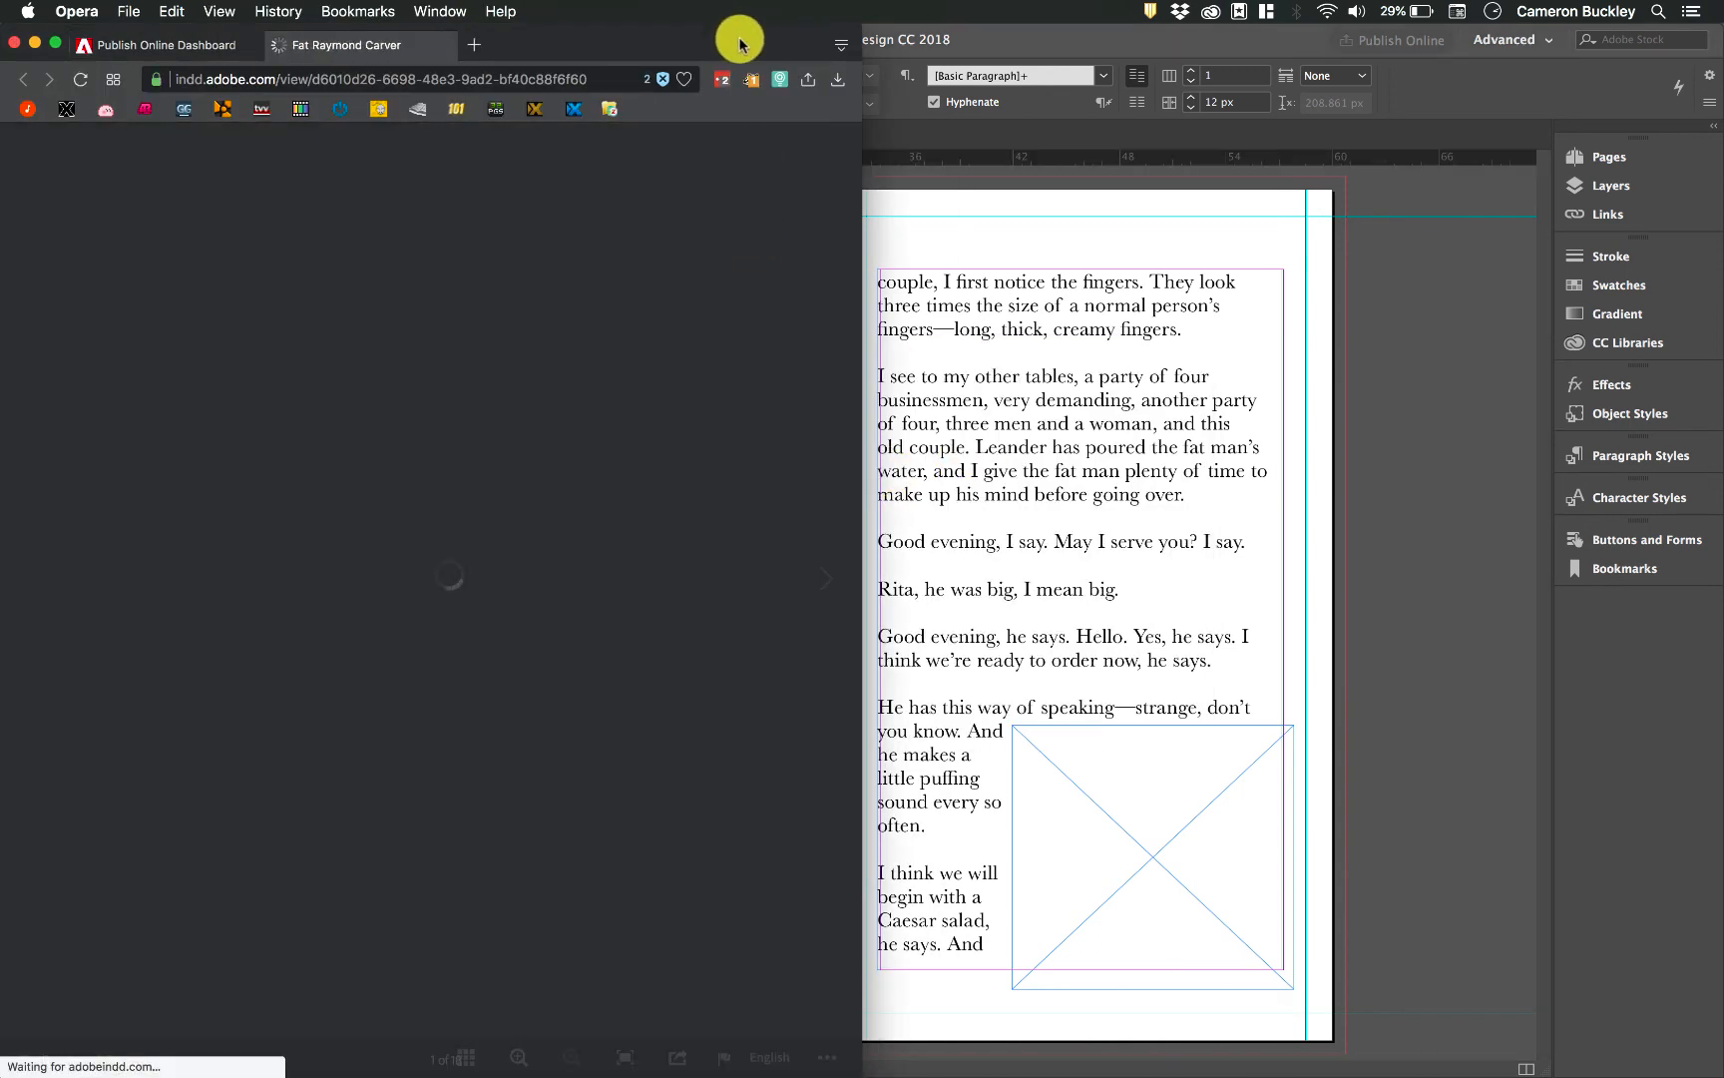
pyautogui.doubleClick(748, 33)
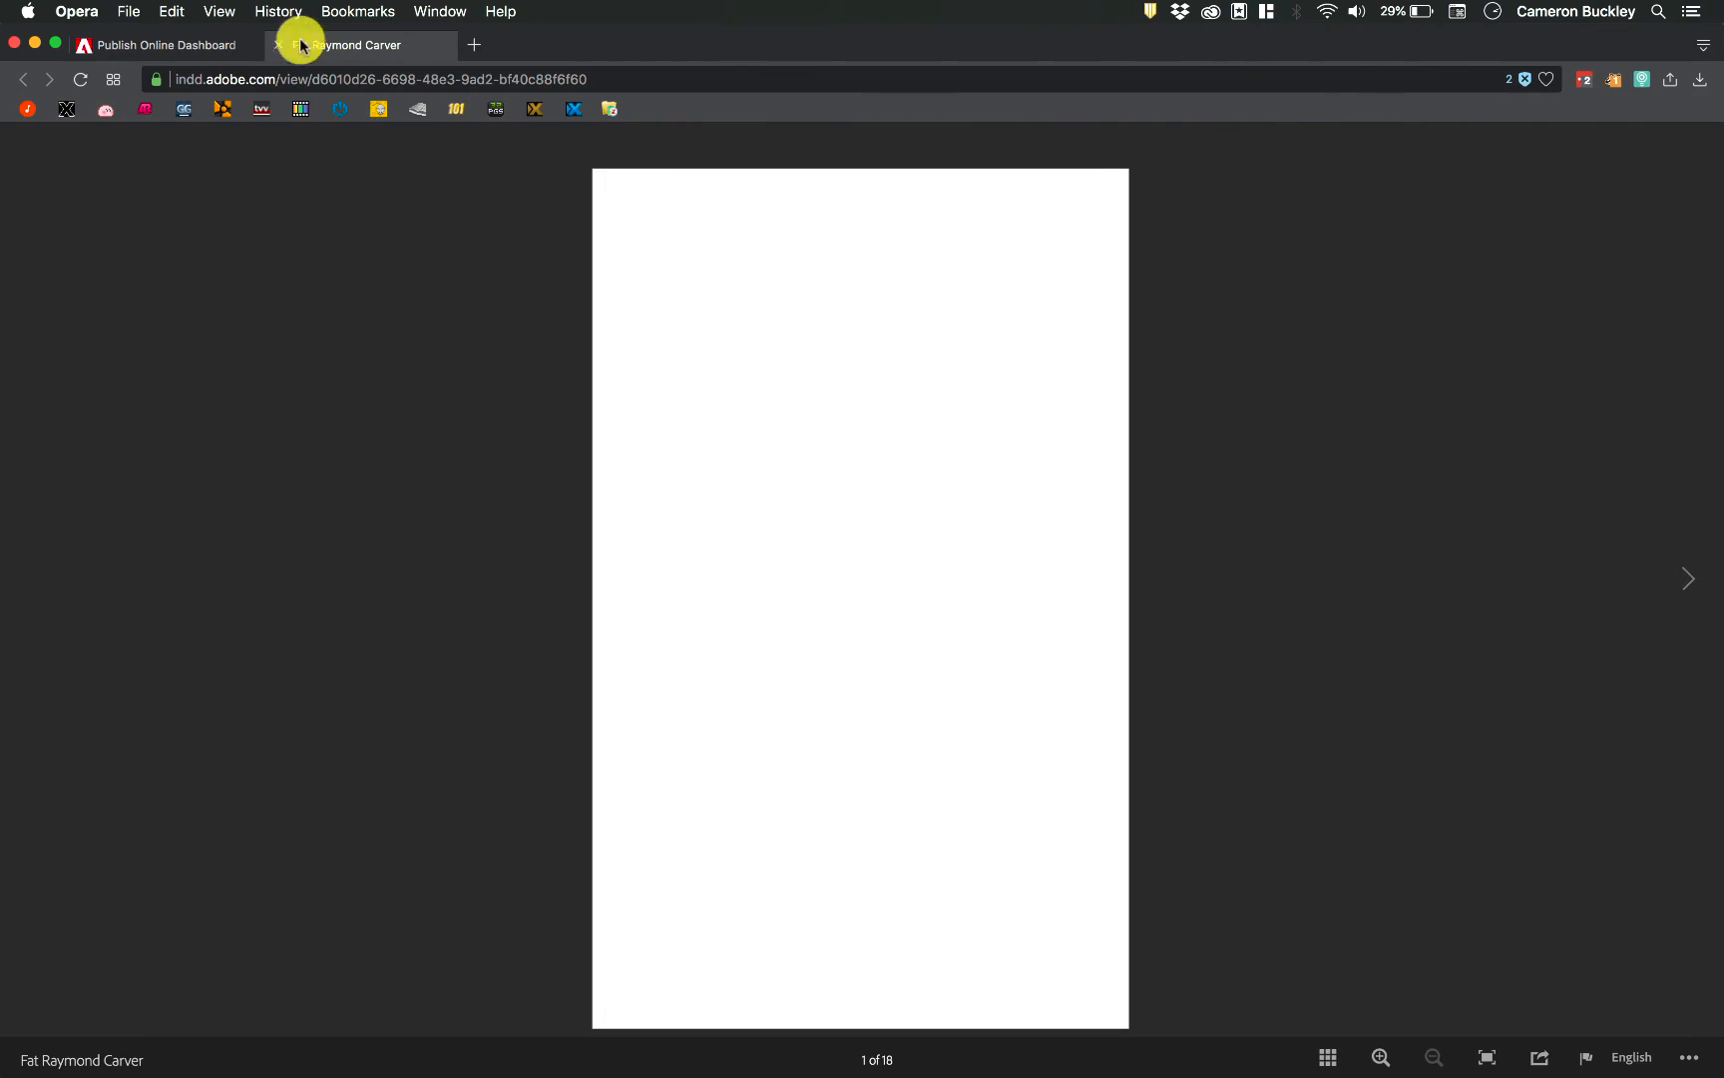